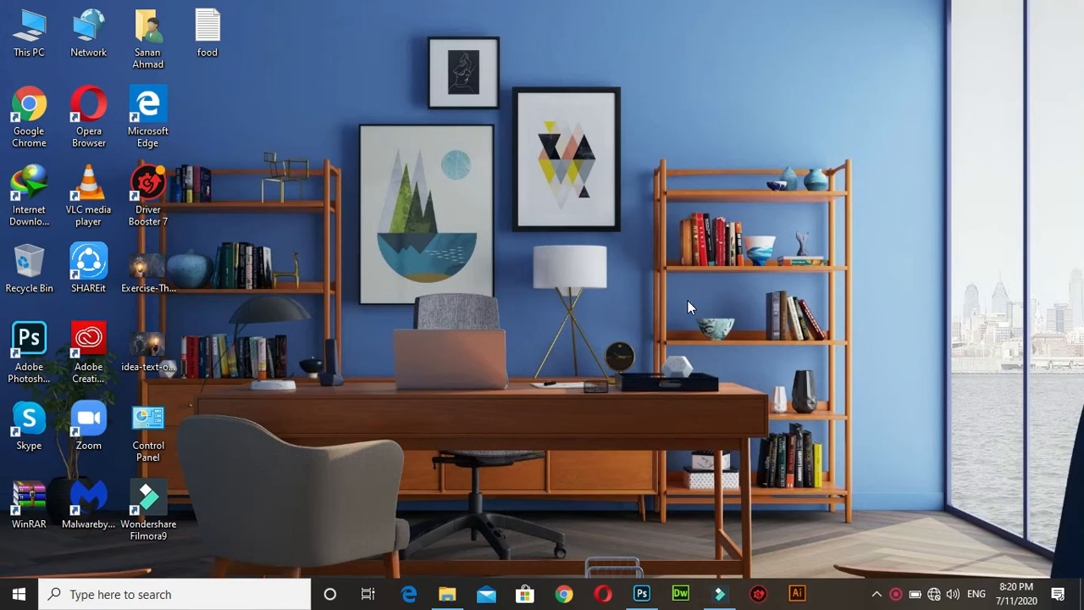
# Switch to Photoshop, create a blank 1600 x 1152 px document and activate the Pen tool.
pyautogui.click(641, 599)
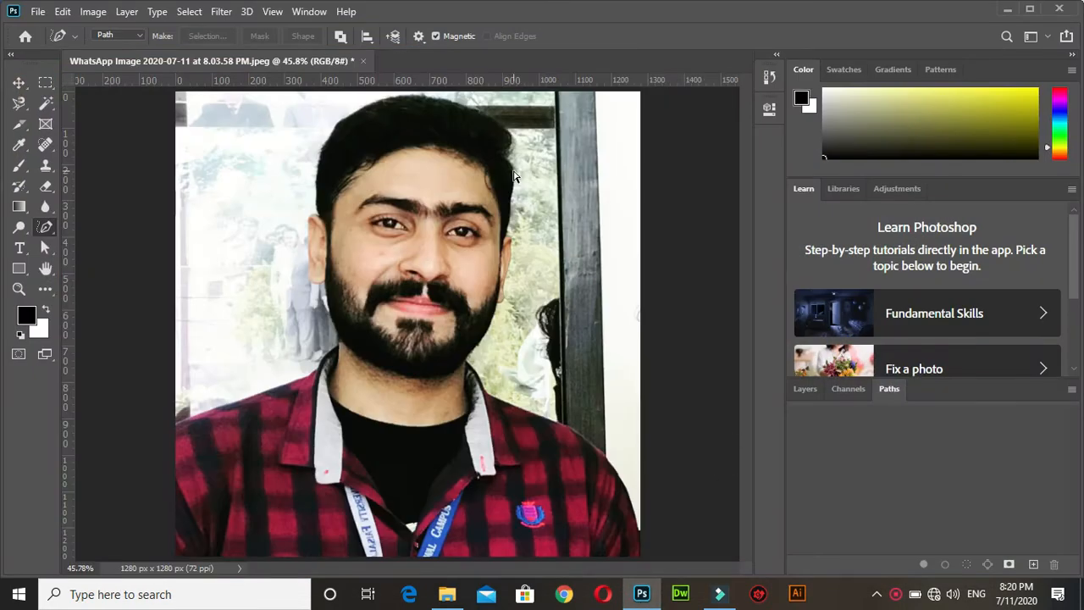
pyautogui.hotkey('ctrl', 'n')
pyautogui.click(599, 174)
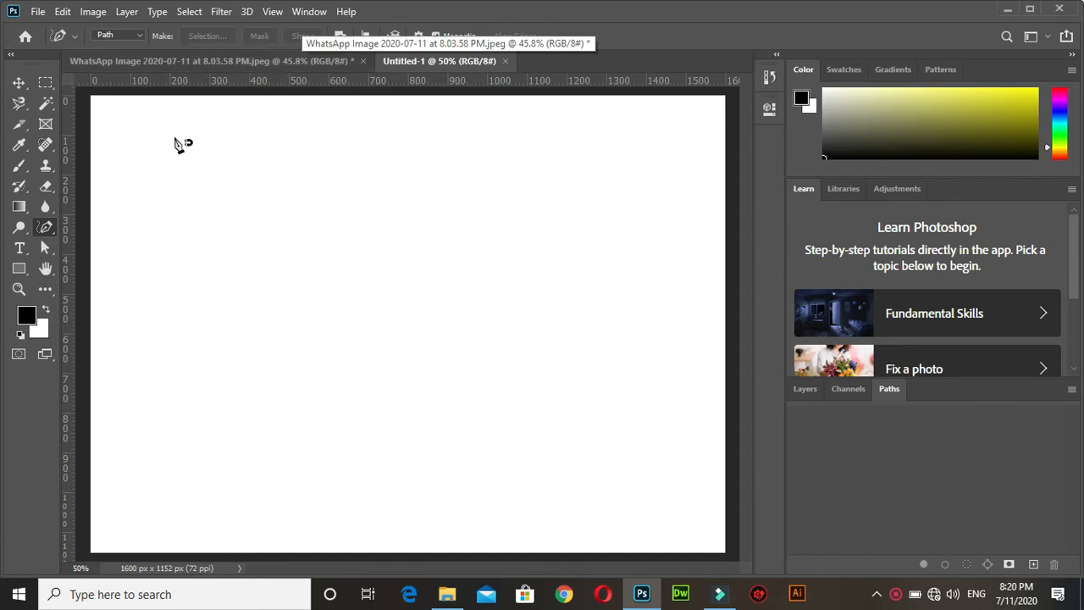
pyautogui.rightClick(46, 227)
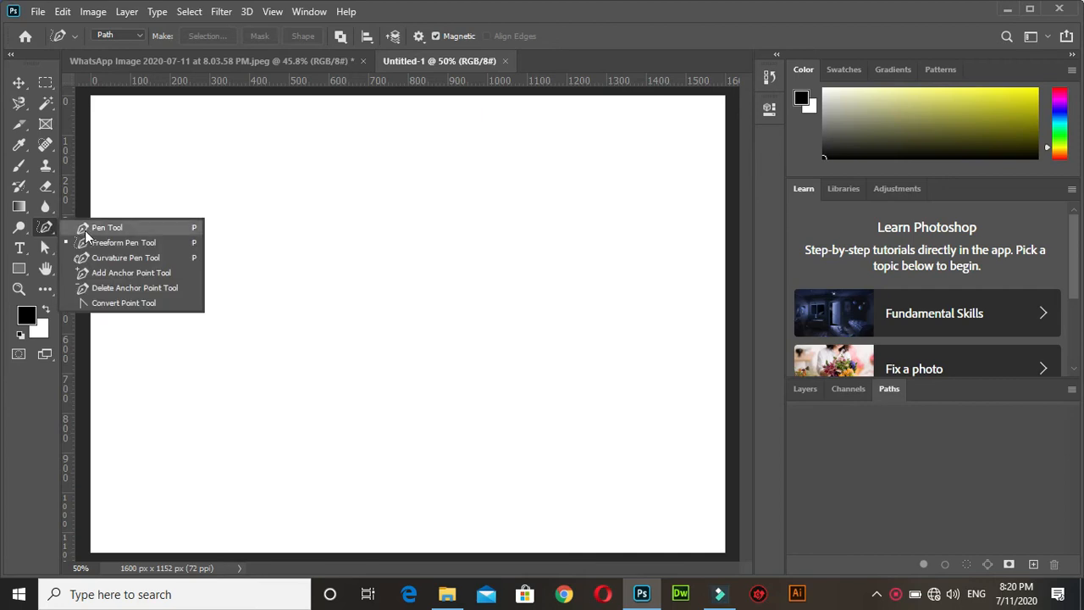
pyautogui.click(85, 228)
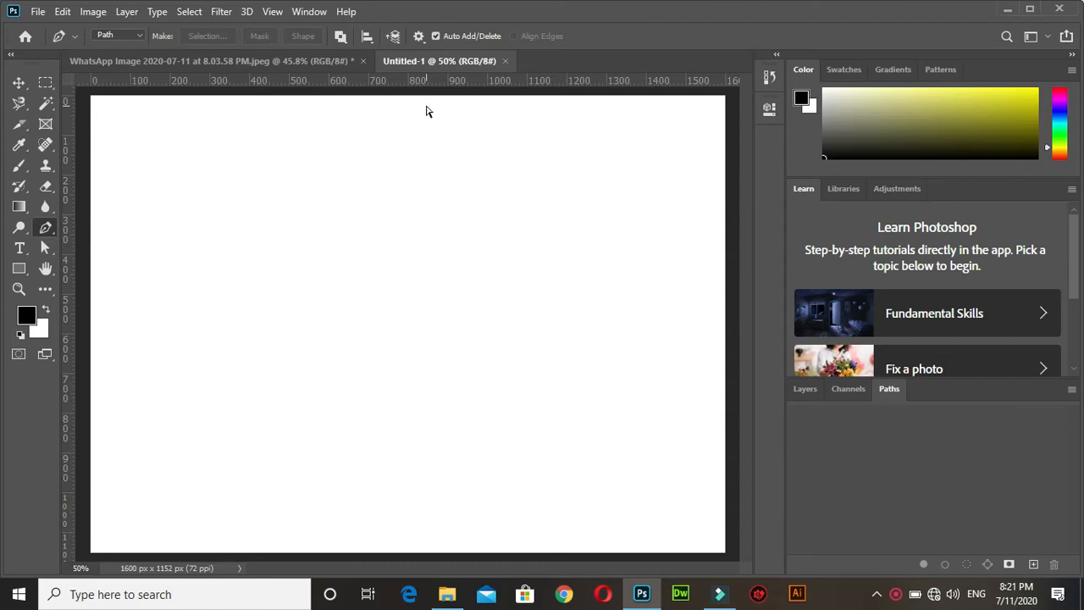
# Place a horizontal guide about 300 px down and a vertical guide about 690 px across the canvas.
pyautogui.hotkey('ctrl', 'r')
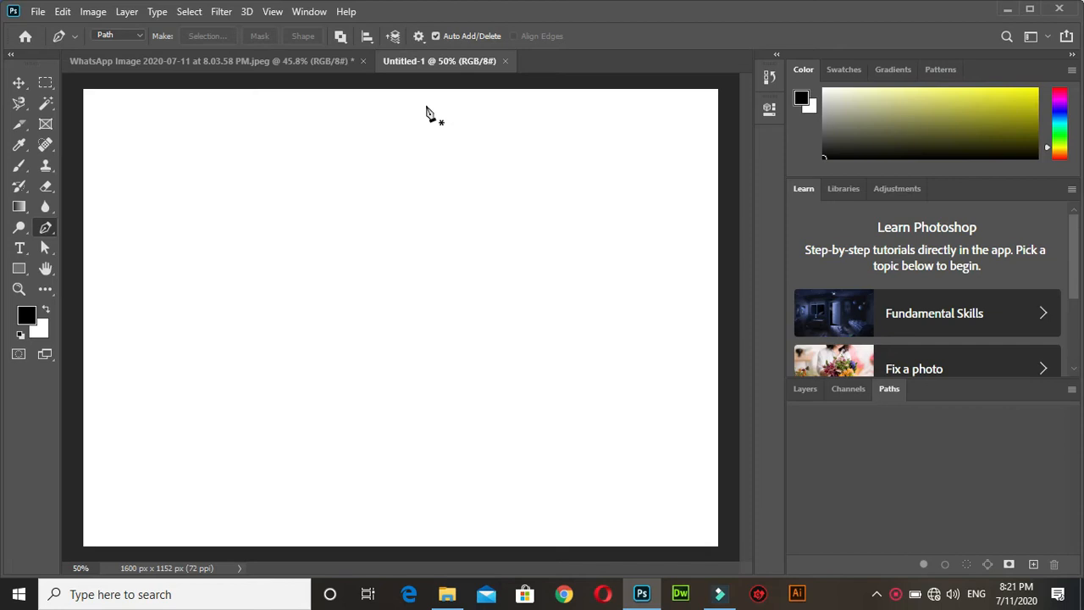
pyautogui.hotkey('ctrl', 'r')
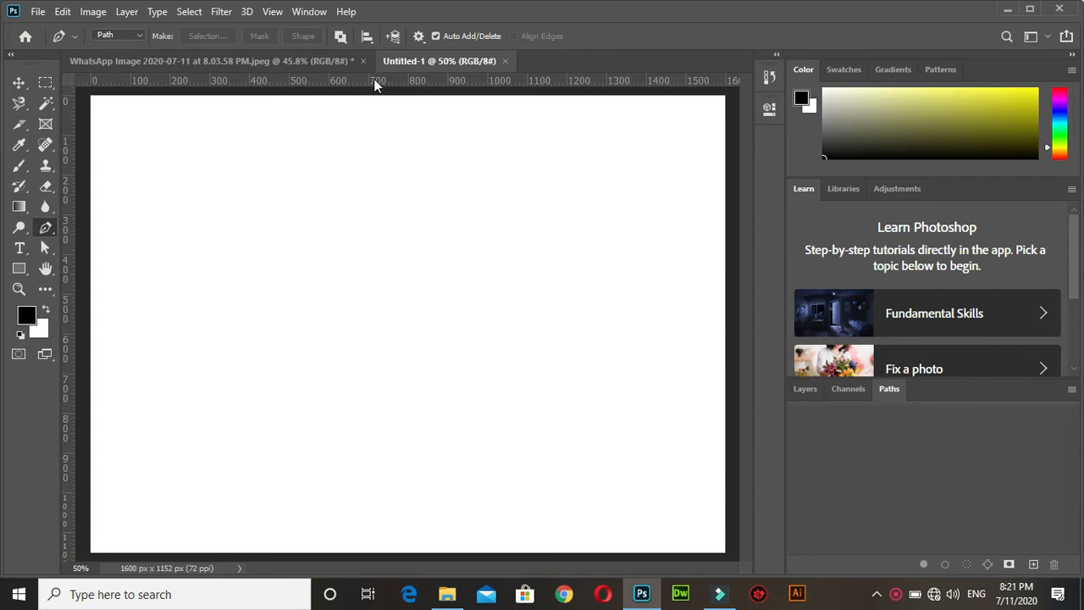
pyautogui.moveTo(381, 81); pyautogui.dragTo(391, 215)
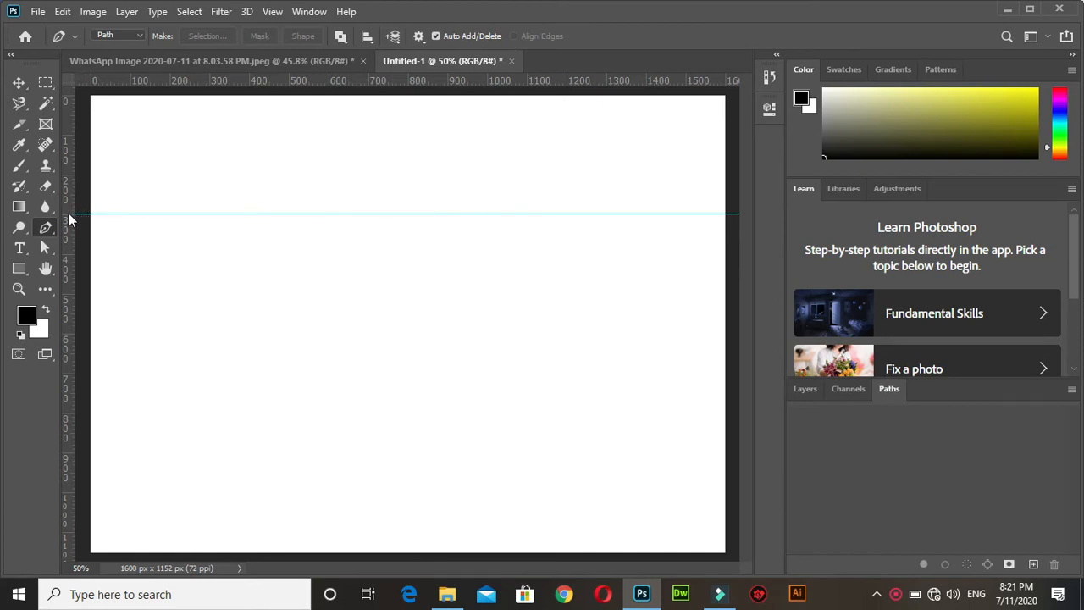
pyautogui.moveTo(69, 216); pyautogui.dragTo(364, 252)
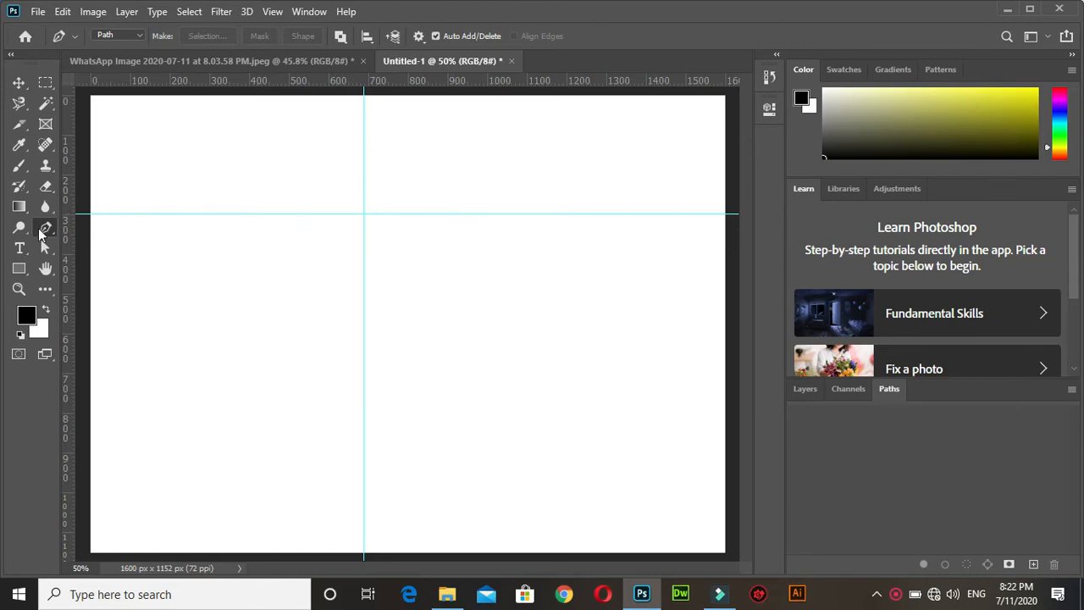
# Set the Pen tool's drawing mode to Shape.
pyautogui.click(135, 35)
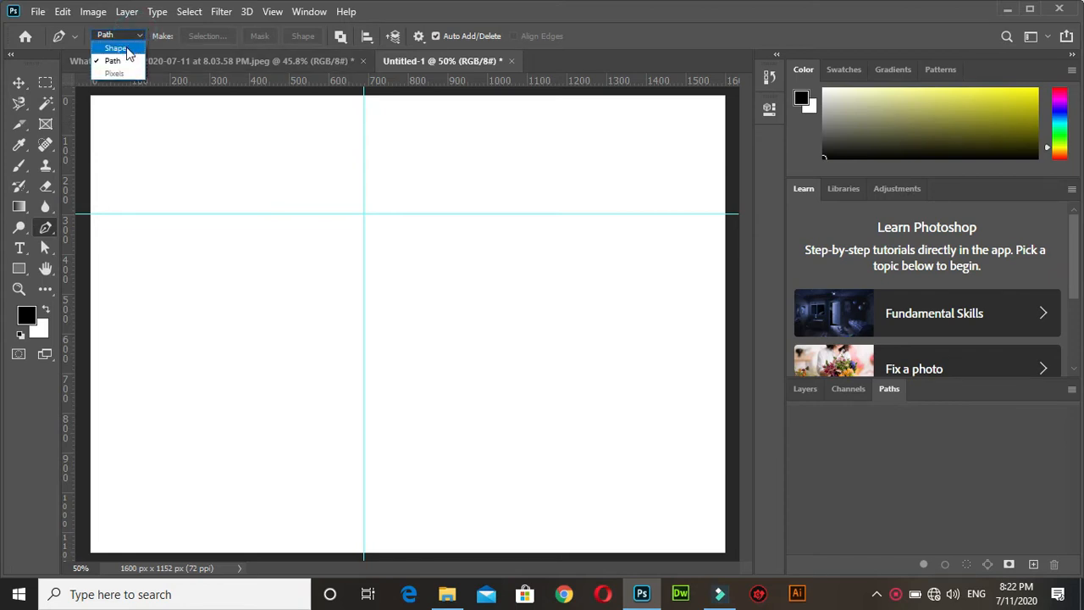
pyautogui.click(115, 48)
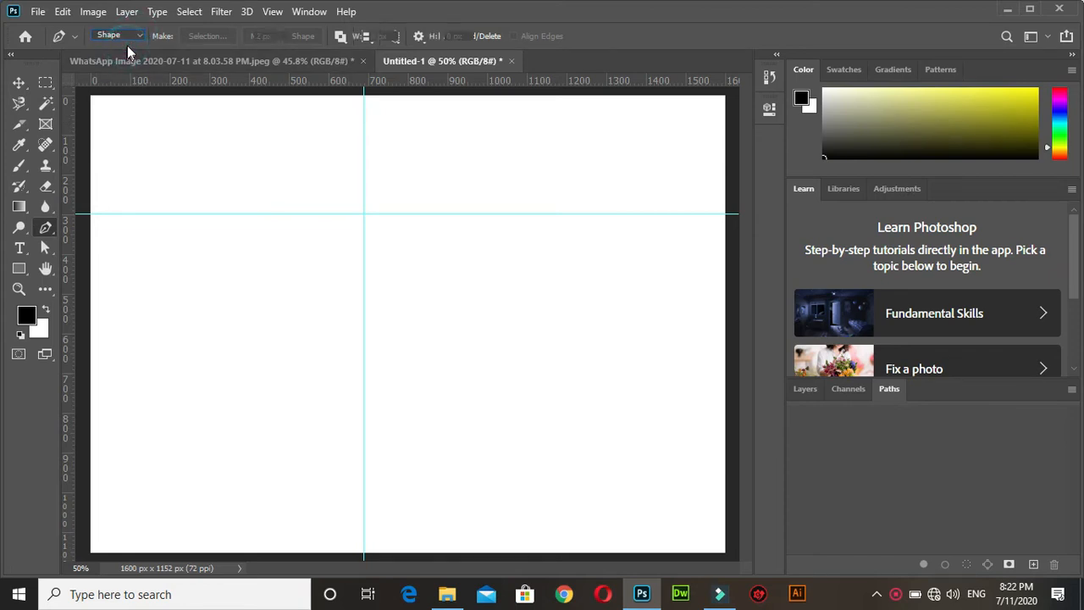
pyautogui.click(133, 35)
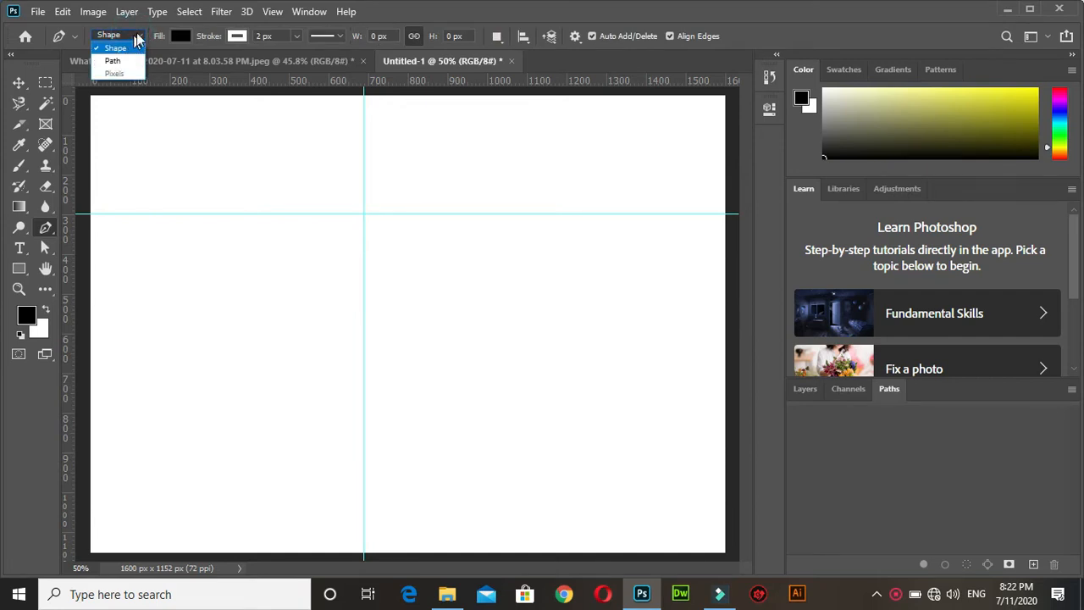
pyautogui.click(118, 49)
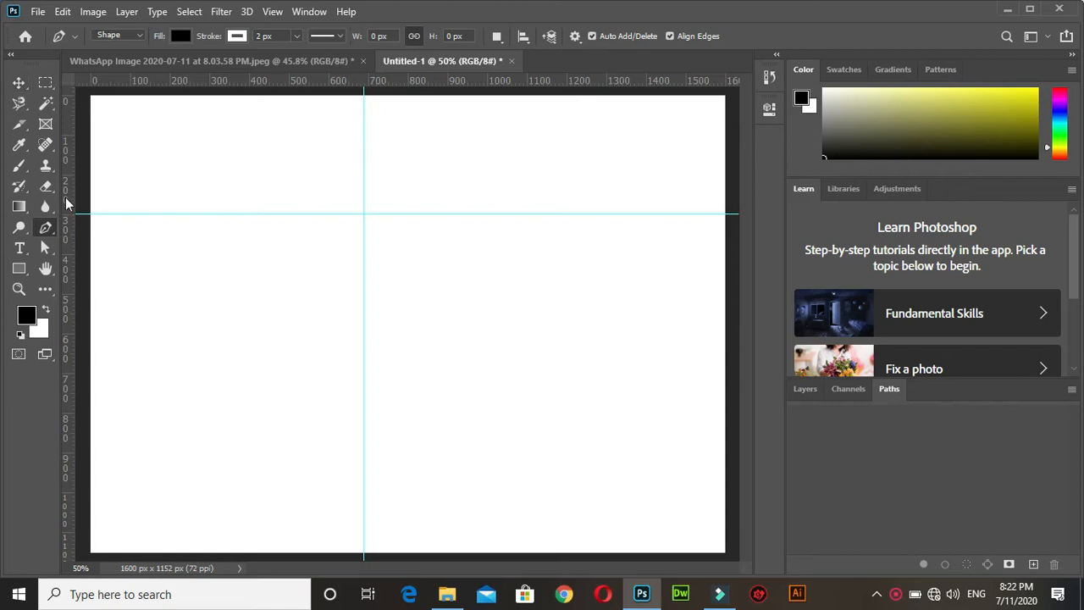
# Move the vertical guide to about 445 px and add vertical guides at about 650 and 857 px and a horizontal one at about 515 px.
pyautogui.click(20, 84)
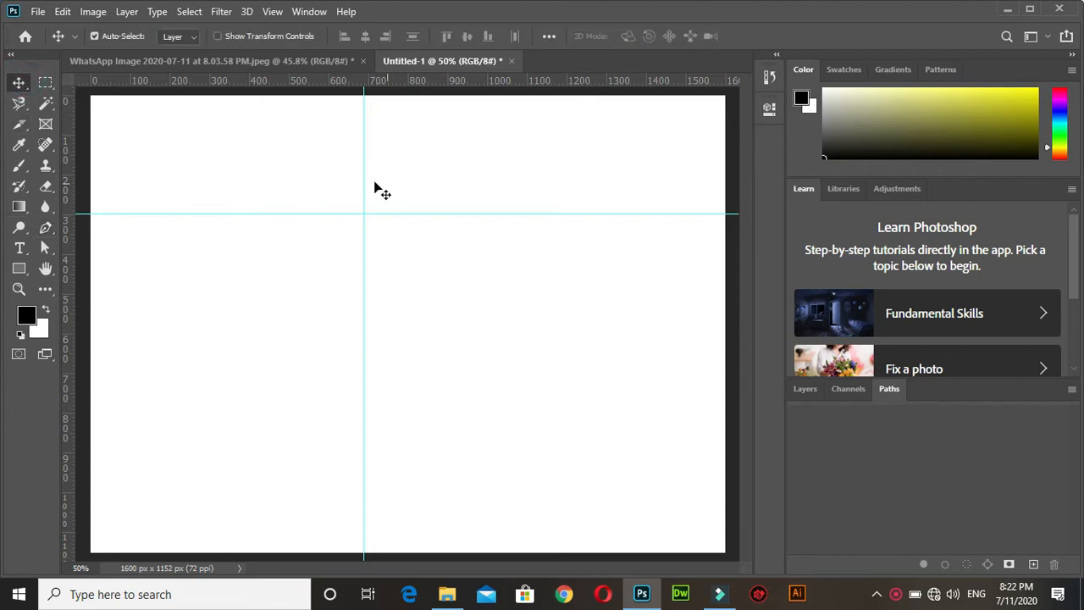
pyautogui.moveTo(365, 180); pyautogui.dragTo(267, 182)
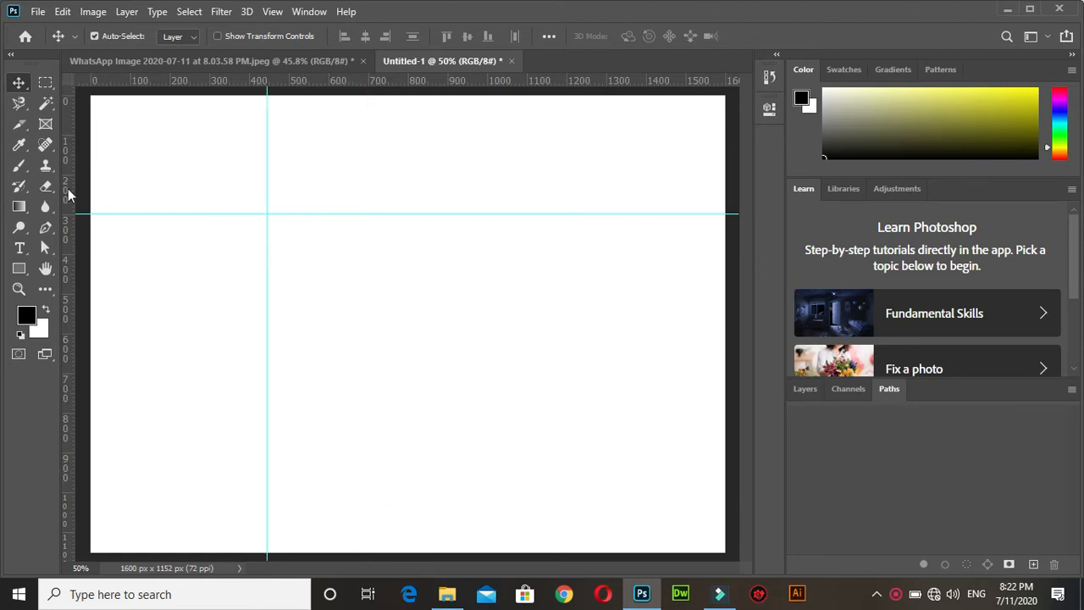
pyautogui.moveTo(69, 192); pyautogui.dragTo(348, 219)
pyautogui.moveTo(70, 218); pyautogui.dragTo(431, 227)
pyautogui.moveTo(387, 80); pyautogui.dragTo(406, 300)
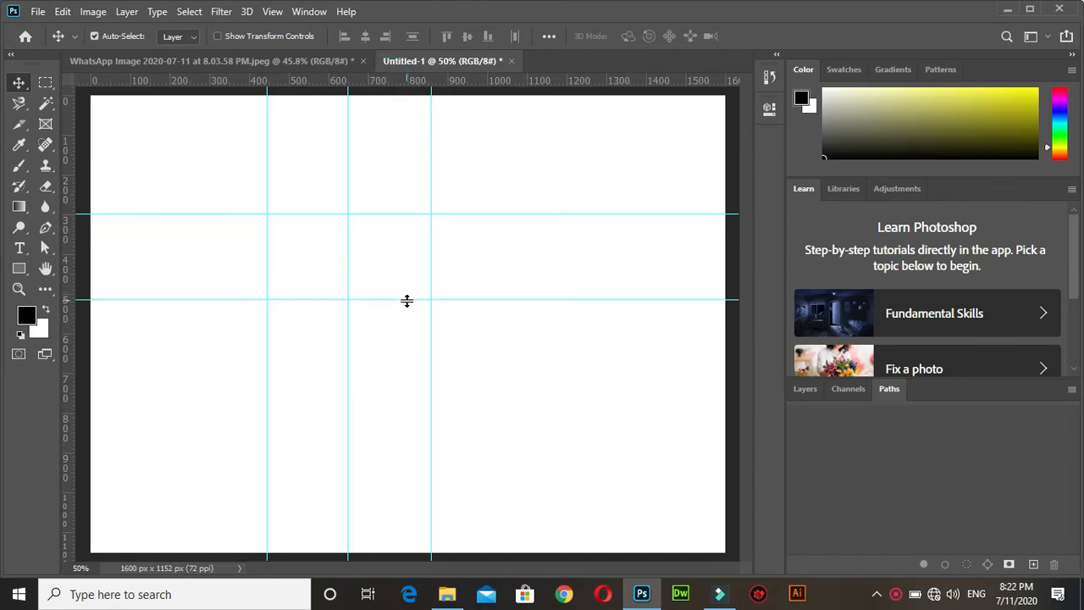
# Draw a closed V-shaped arrow of about 414 x 516 px with the Pen tool, placing its six corners along the guides from the canvas's upper edge.
pyautogui.hotkey('ctrl', '+')
pyautogui.hotkey('ctrl', '+')
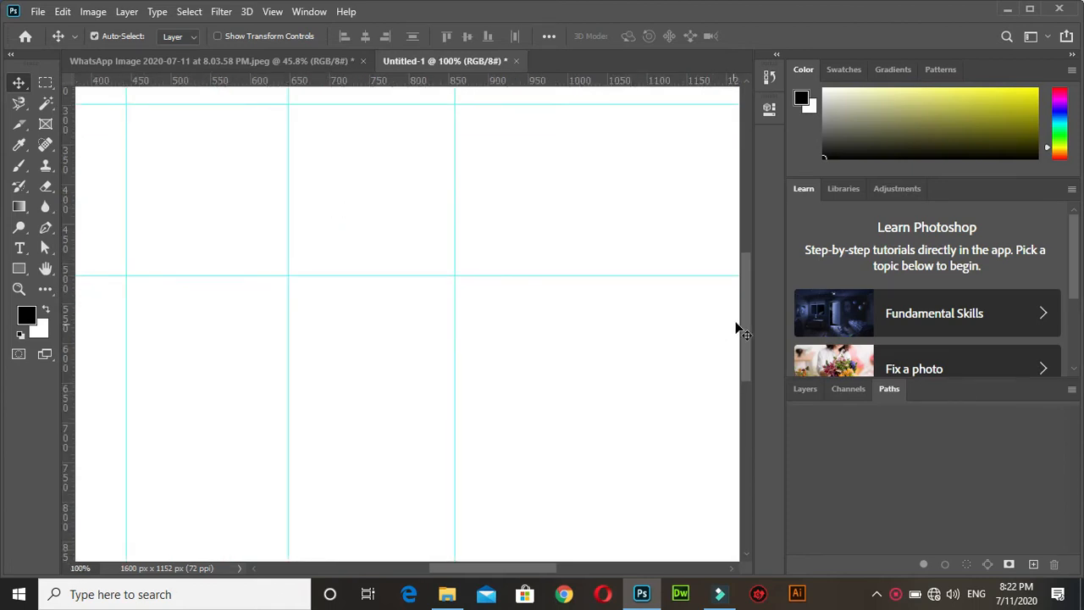
pyautogui.moveTo(749, 320); pyautogui.dragTo(750, 268)
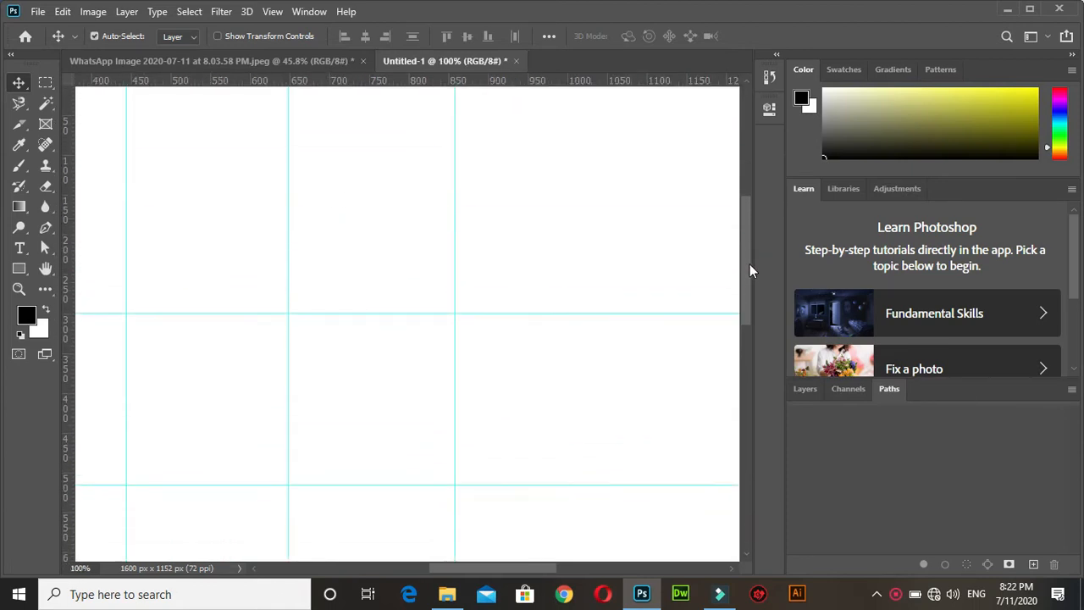
pyautogui.moveTo(488, 571); pyautogui.dragTo(476, 573)
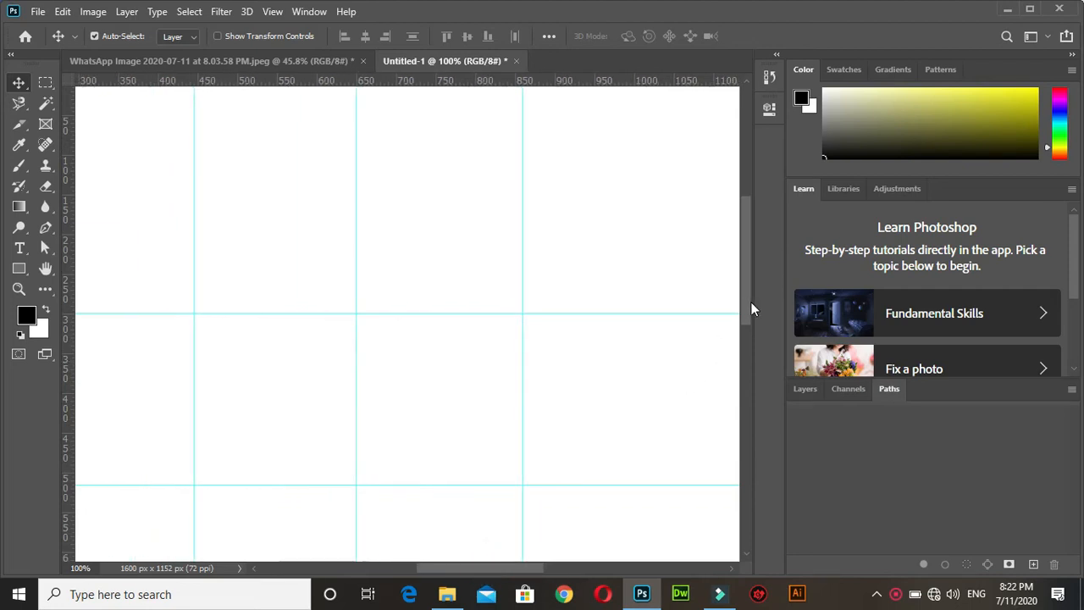
pyautogui.moveTo(748, 302); pyautogui.dragTo(747, 298)
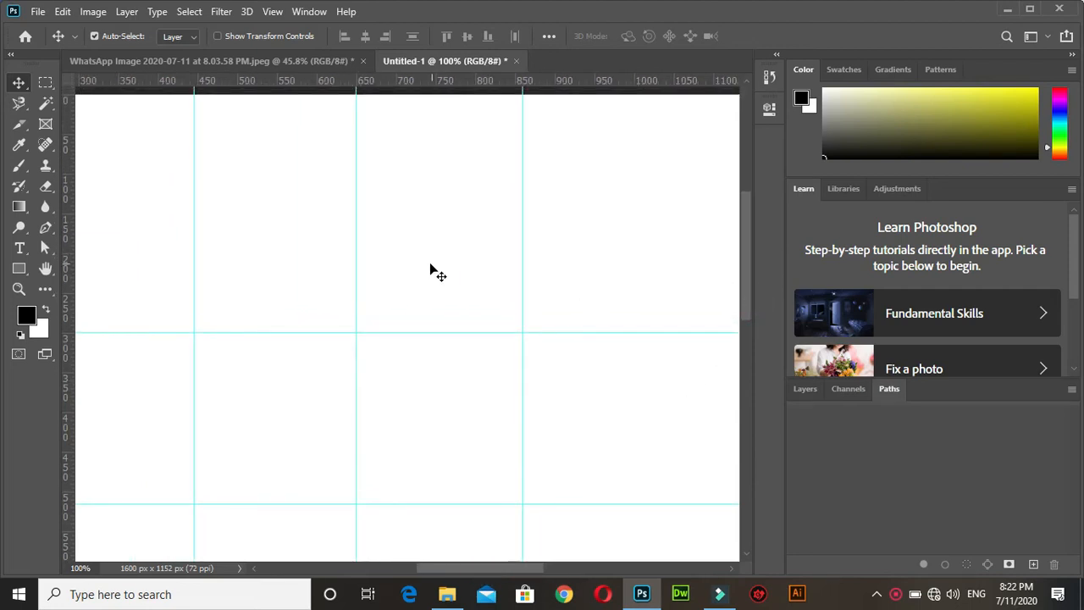
pyautogui.click(46, 226)
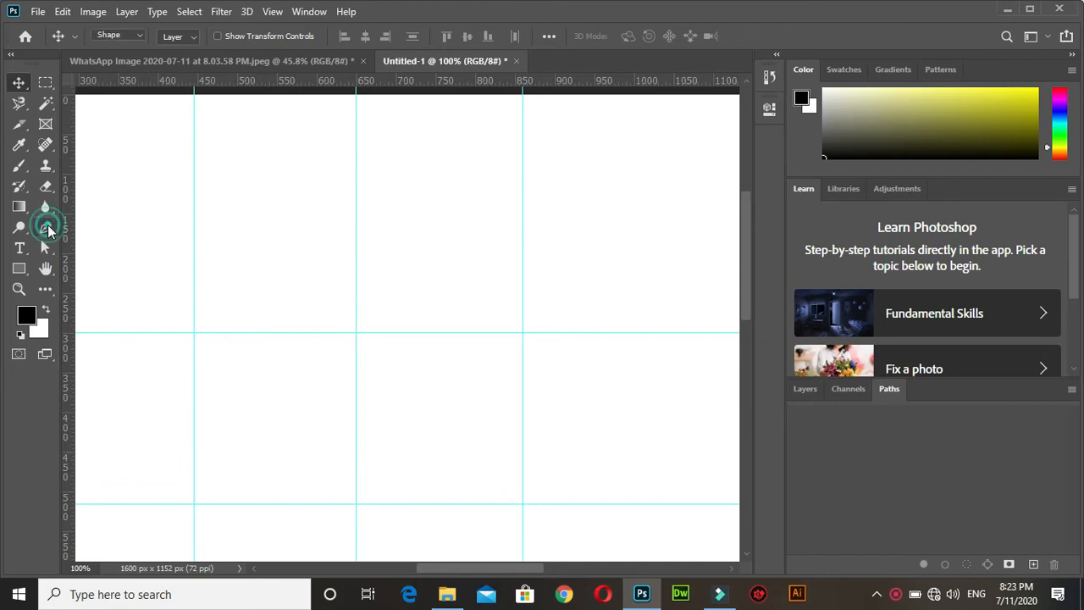
pyautogui.click(195, 97)
pyautogui.click(194, 94)
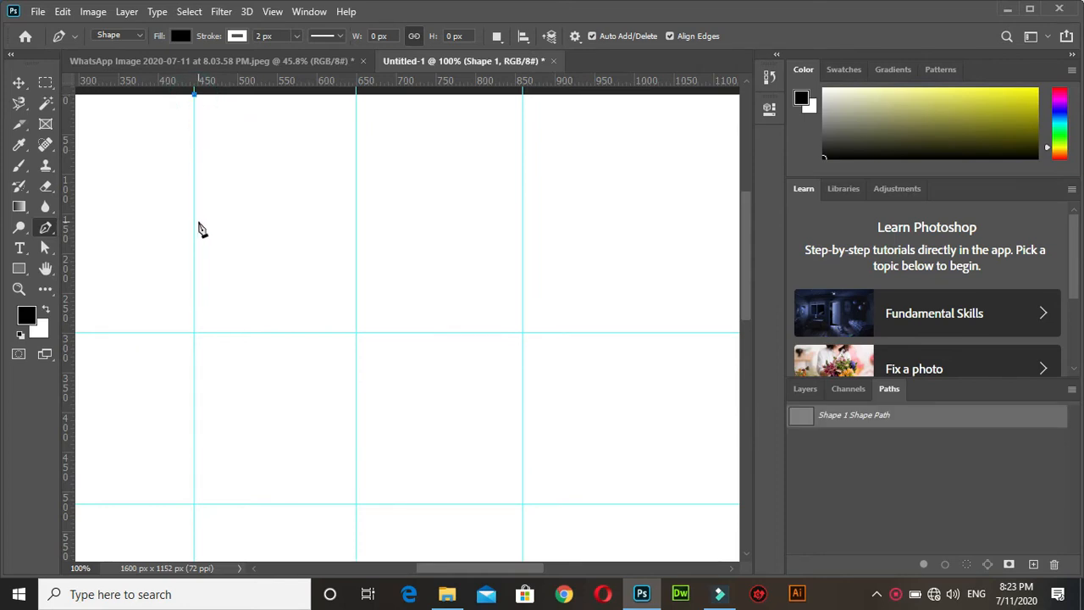
pyautogui.click(194, 333)
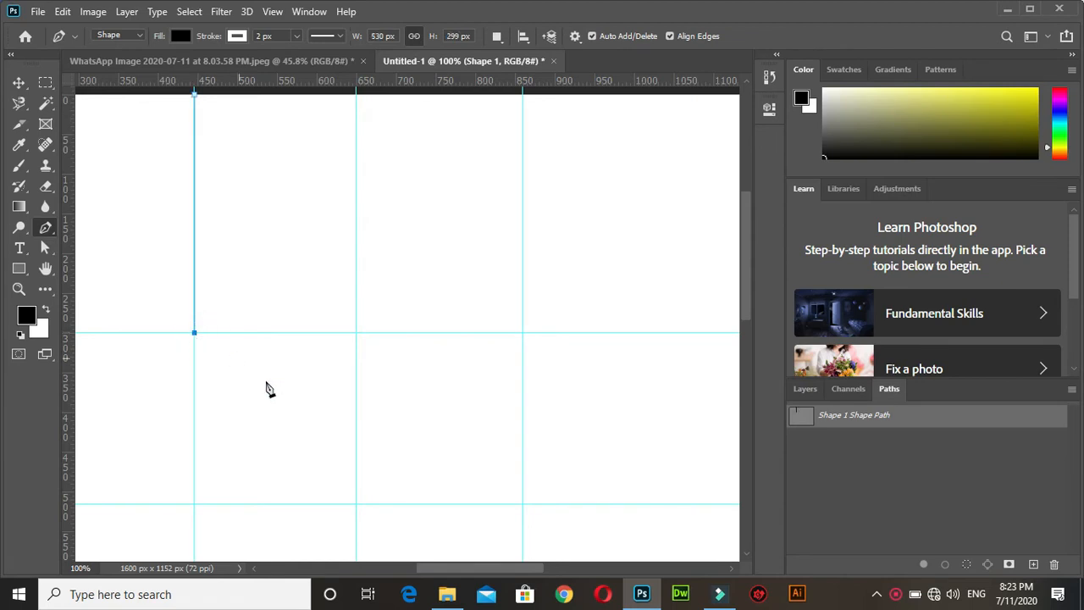
pyautogui.click(356, 503)
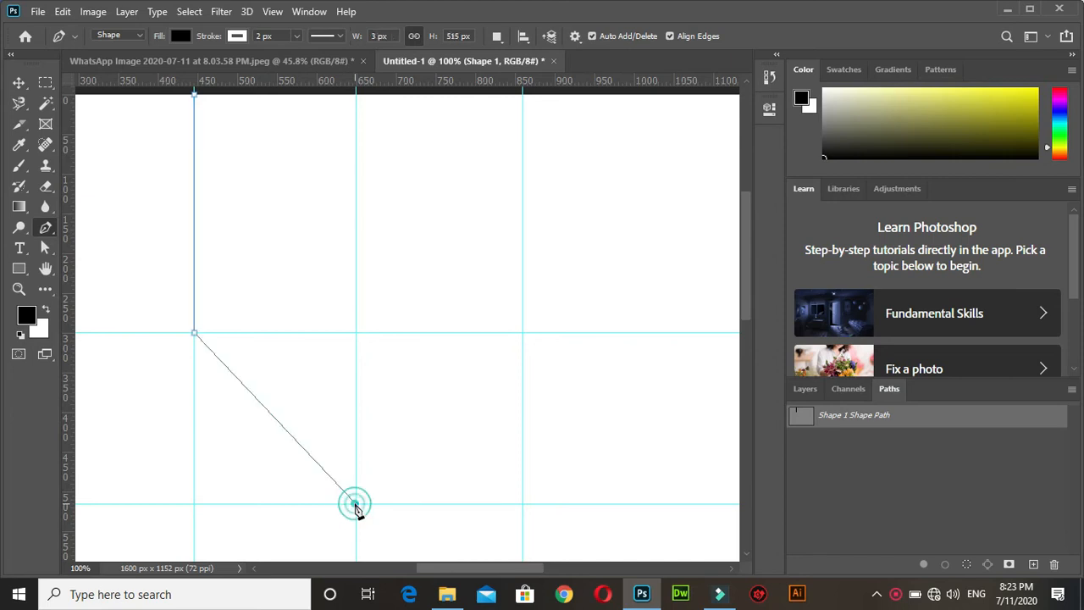
pyautogui.click(522, 332)
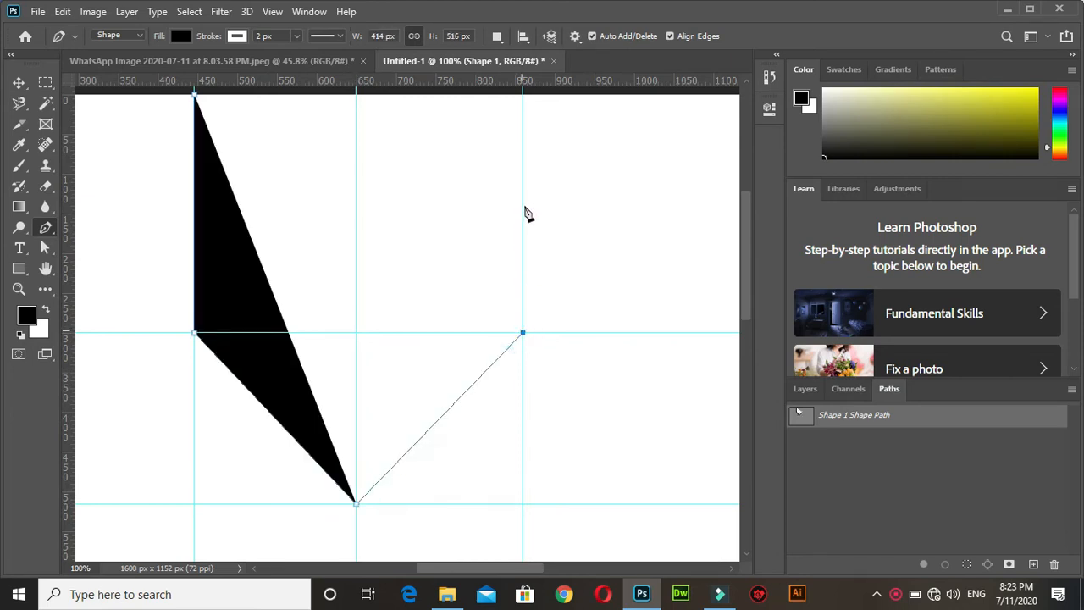
pyautogui.click(523, 93)
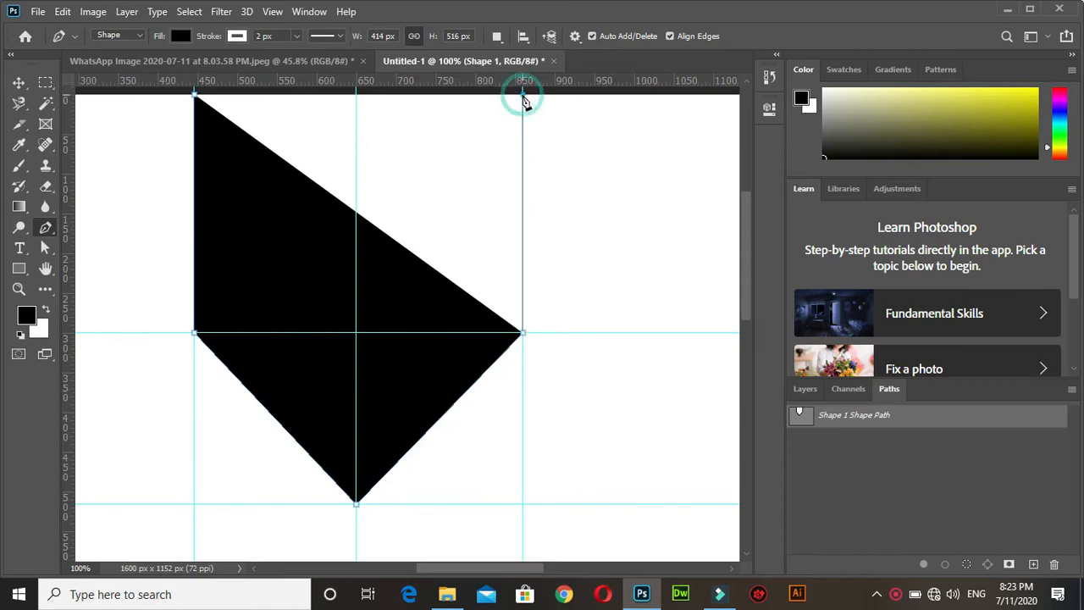
pyautogui.click(355, 334)
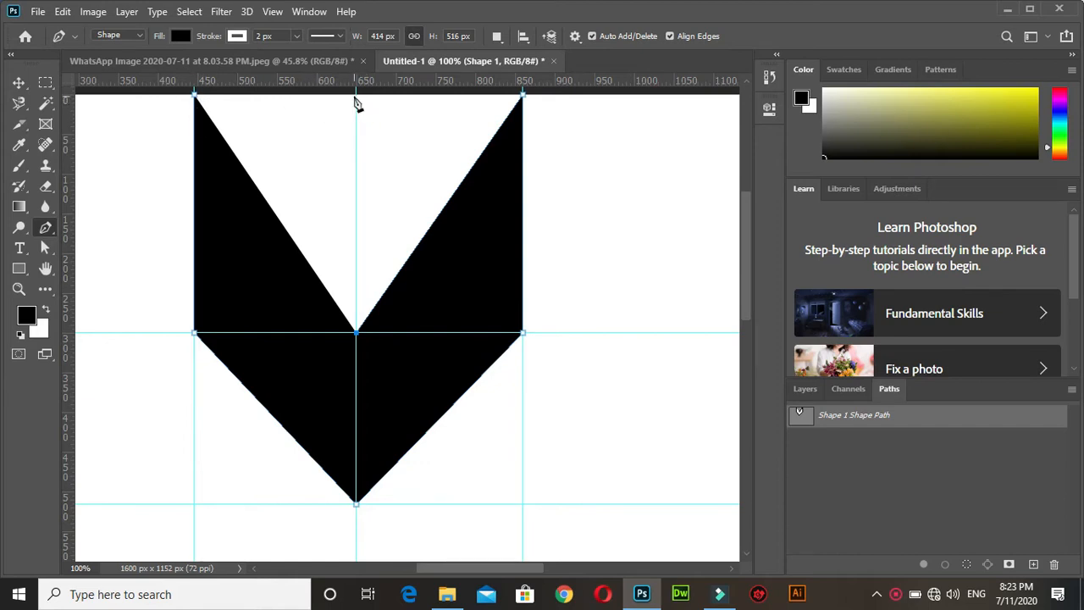
pyautogui.click(196, 96)
pyautogui.click(196, 97)
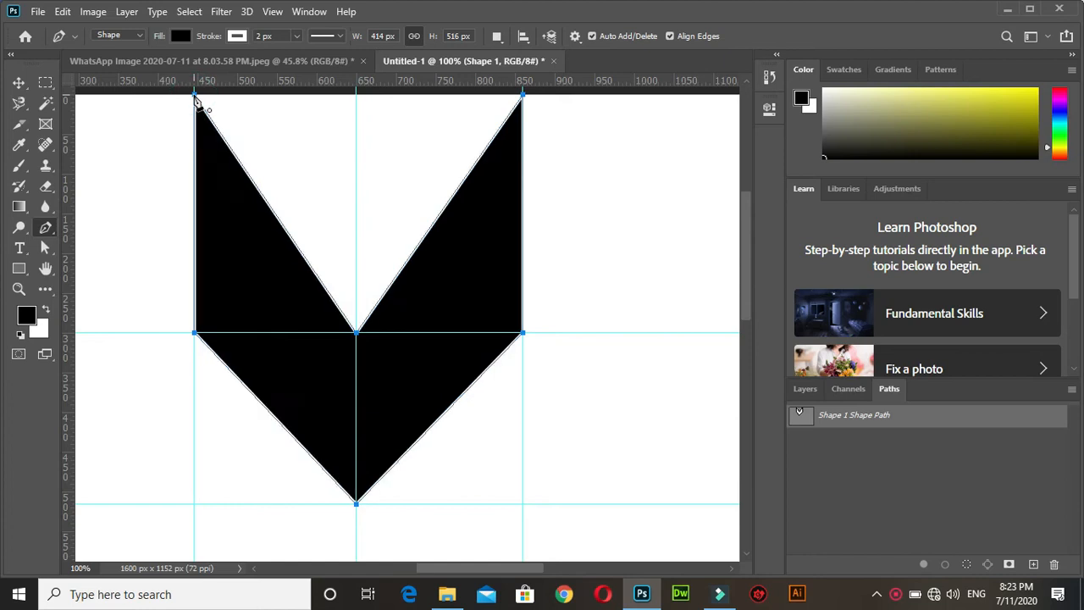
# Give the V-shaped arrow a green fill and a black stroke.
pyautogui.click(183, 35)
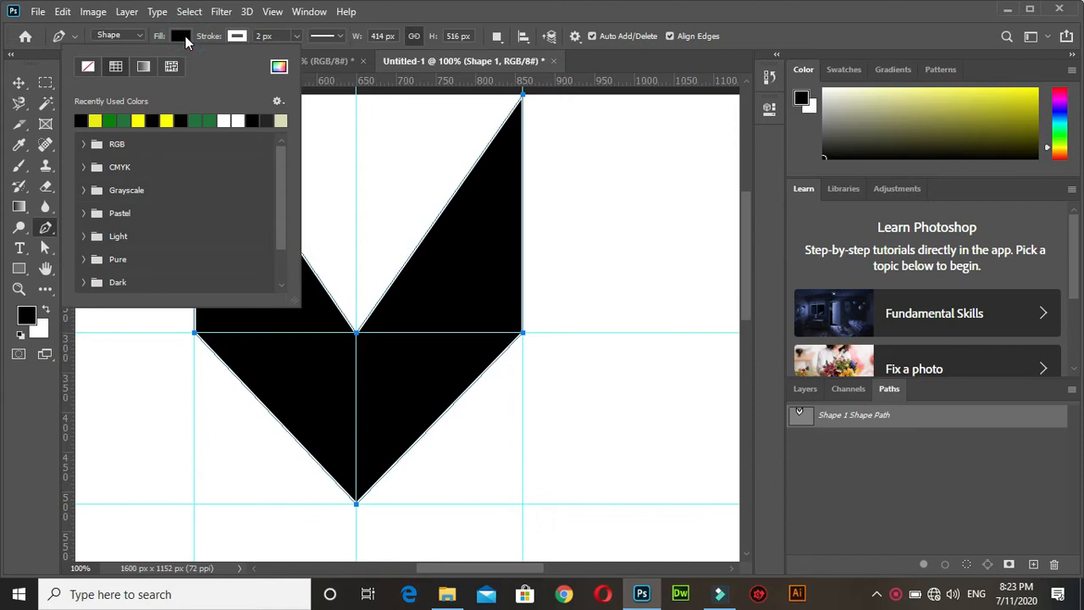
pyautogui.click(124, 122)
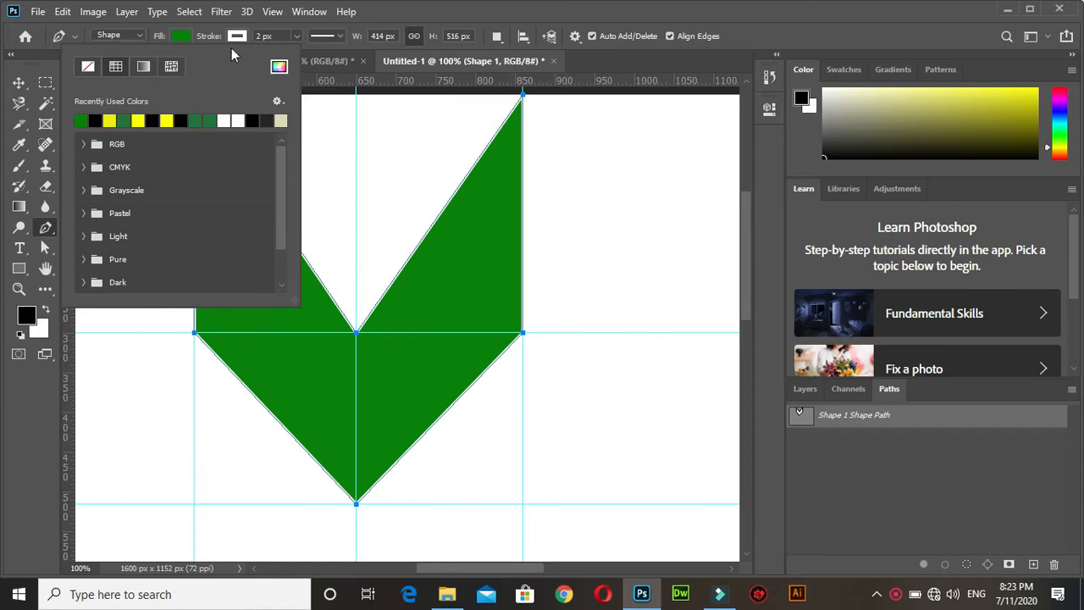
pyautogui.click(236, 37)
pyautogui.click(236, 36)
pyautogui.click(153, 122)
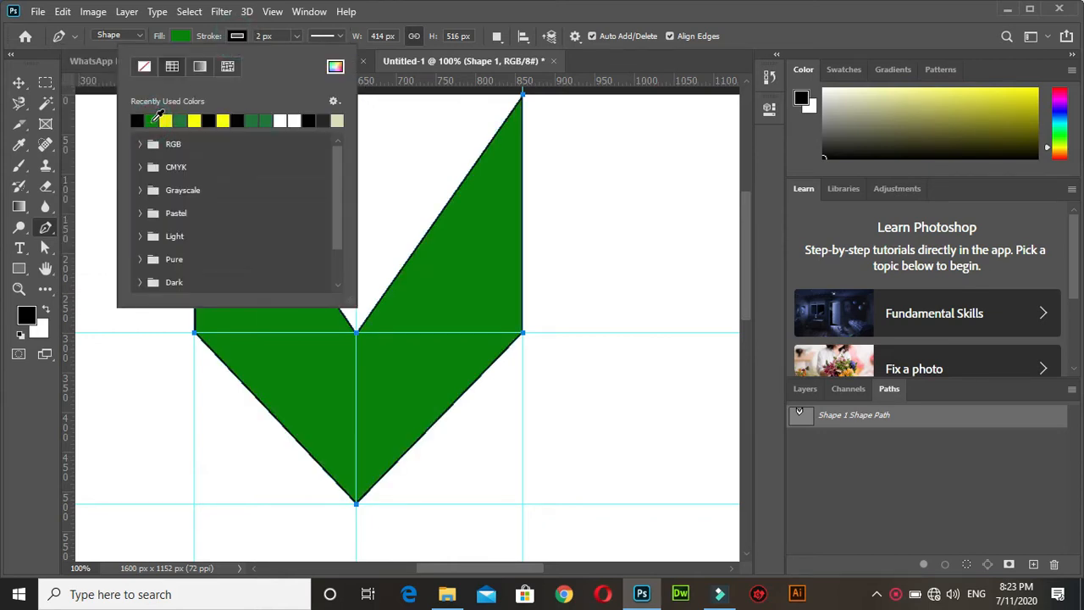
pyautogui.click(19, 87)
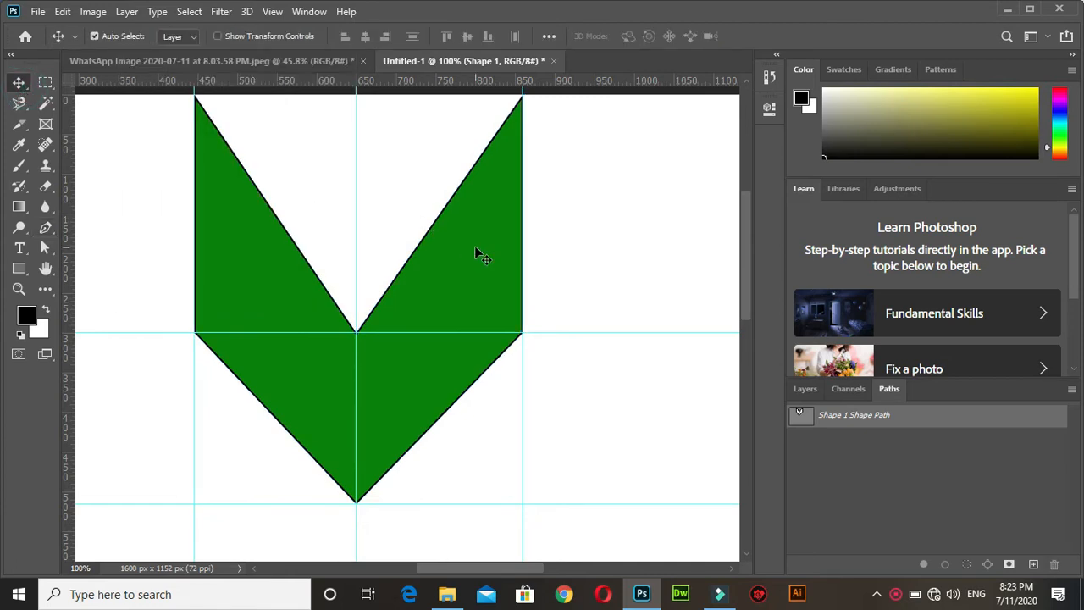
pyautogui.hotkey('ctrl', '-')
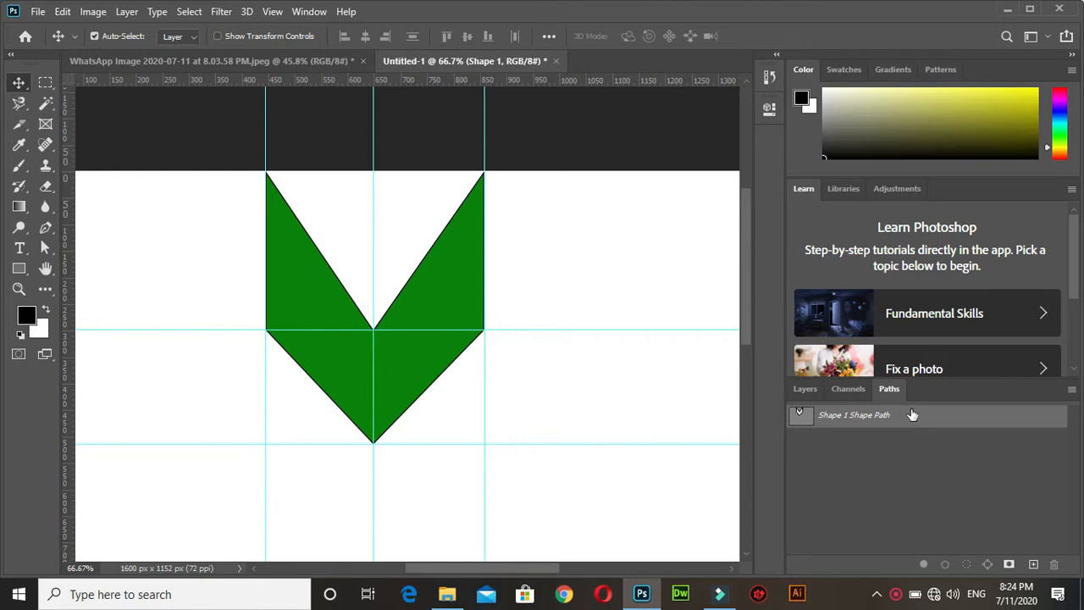
# Show the layer list and give the V-shaped arrow's stroke the dotted line type.
pyautogui.click(806, 391)
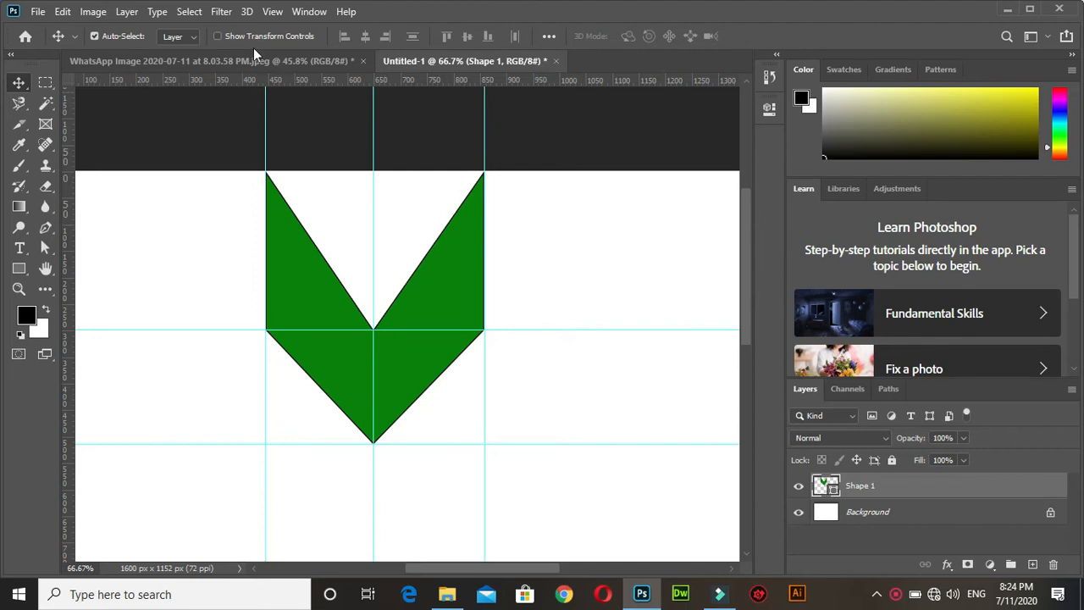
pyautogui.click(45, 229)
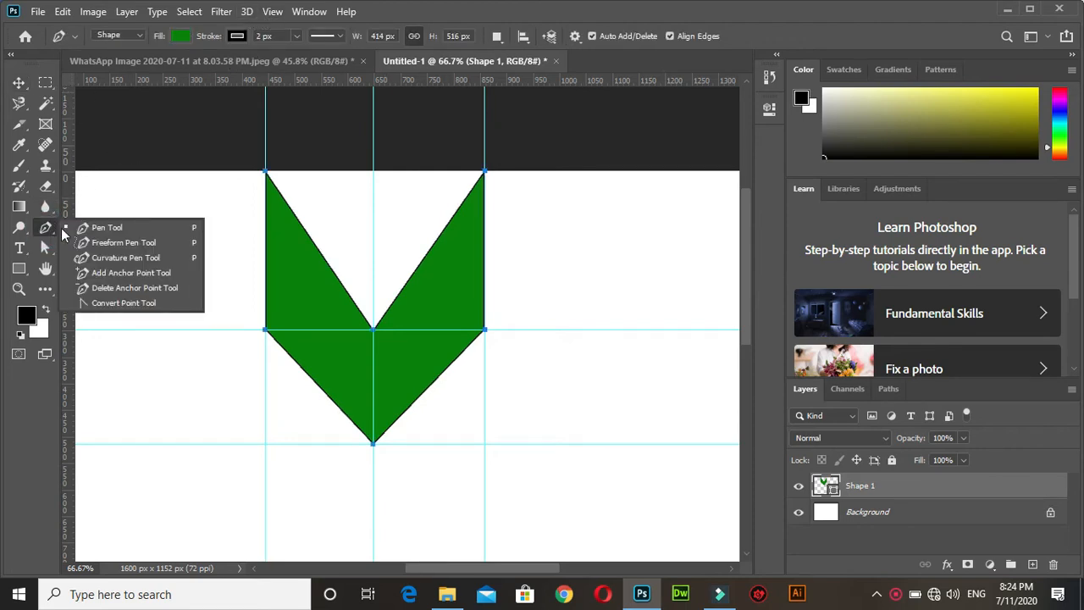
pyautogui.click(47, 228)
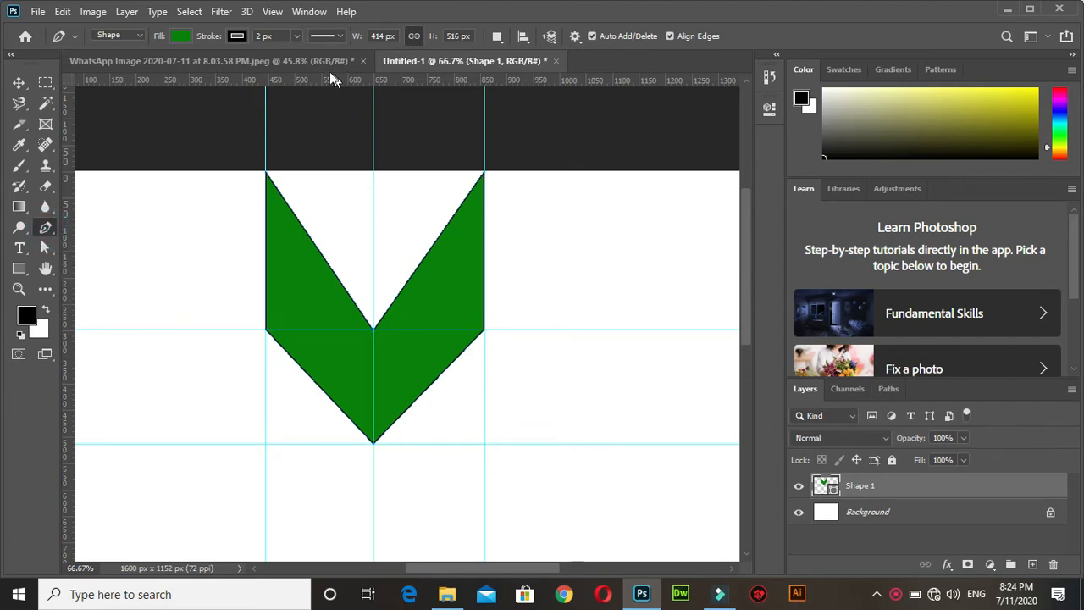
pyautogui.click(343, 37)
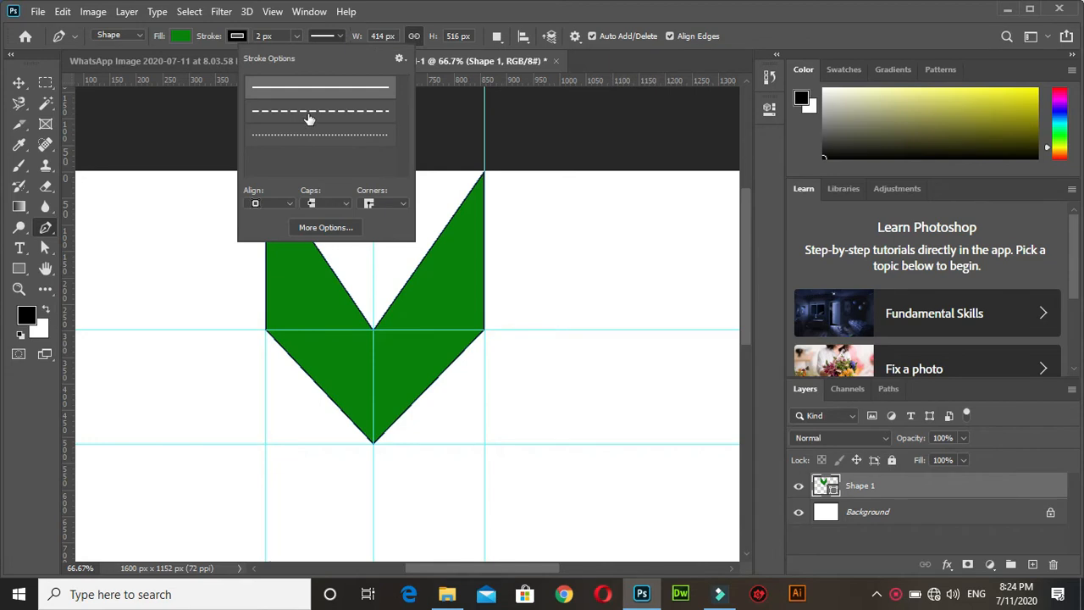
pyautogui.click(309, 119)
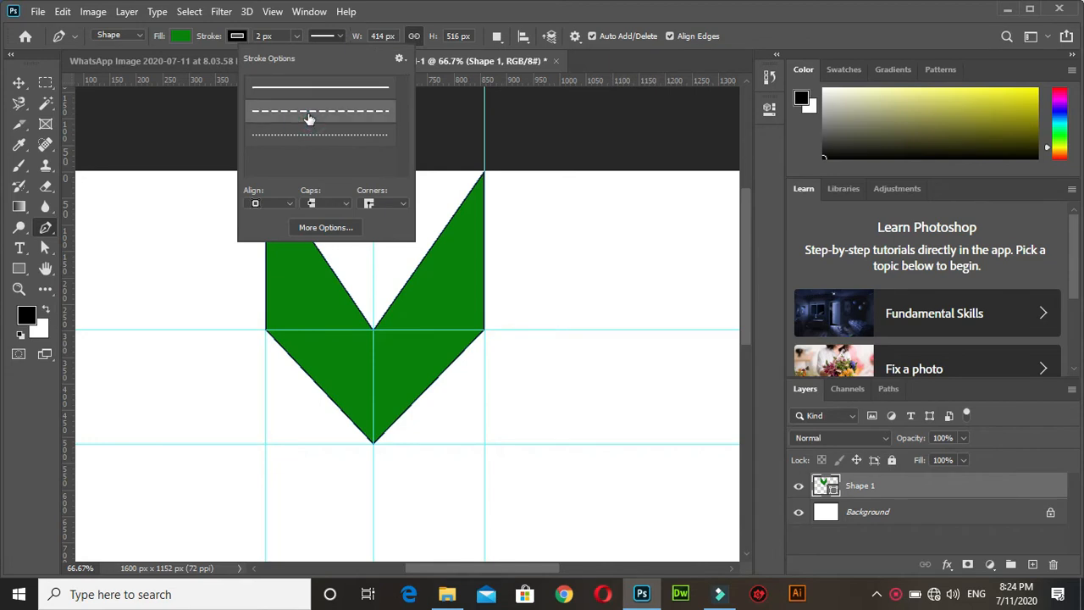
pyautogui.click(305, 135)
pyautogui.click(395, 22)
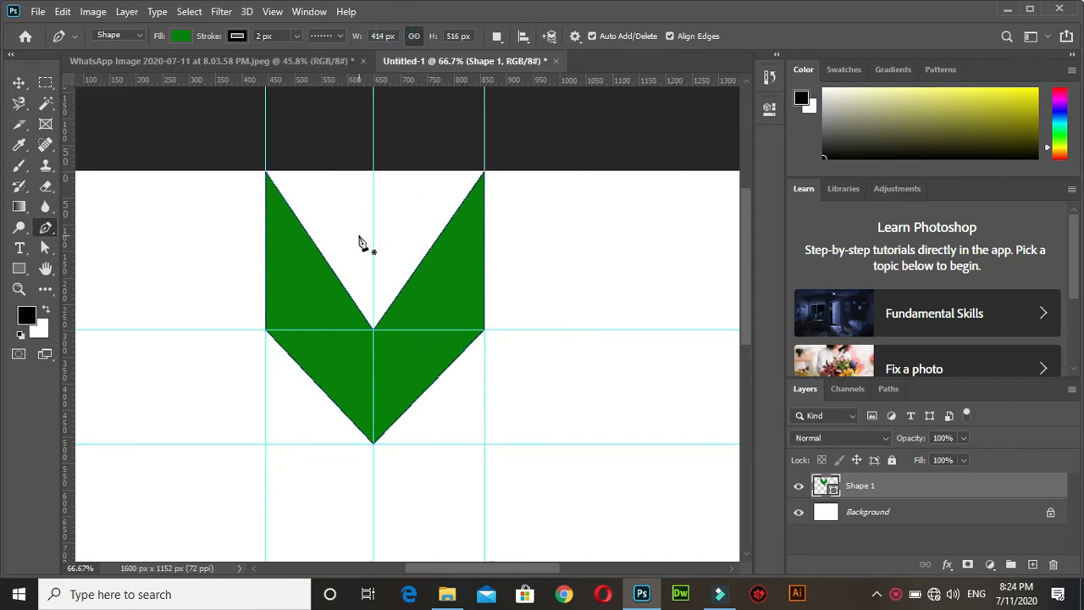
# Set the V-shaped arrow's stroke width to 6 px.
pyautogui.hotkey('ctrl', '+')
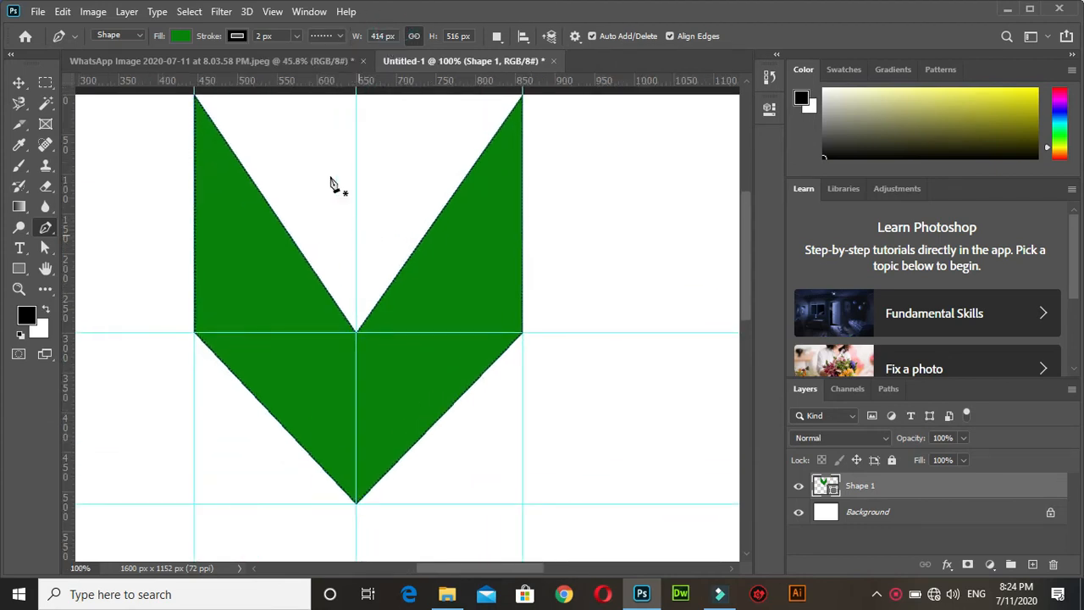
pyautogui.click(259, 36)
pyautogui.write('4')
pyautogui.press('Return')
pyautogui.press('Return')
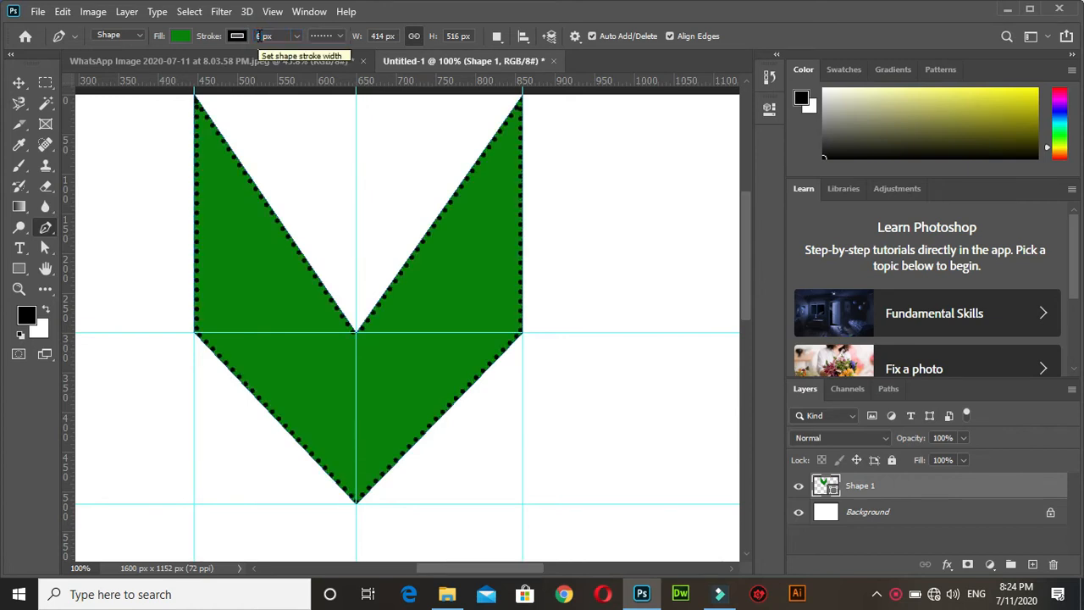
# Switch the V-shaped arrow's stroke to the dashed line type.
pyautogui.click(340, 36)
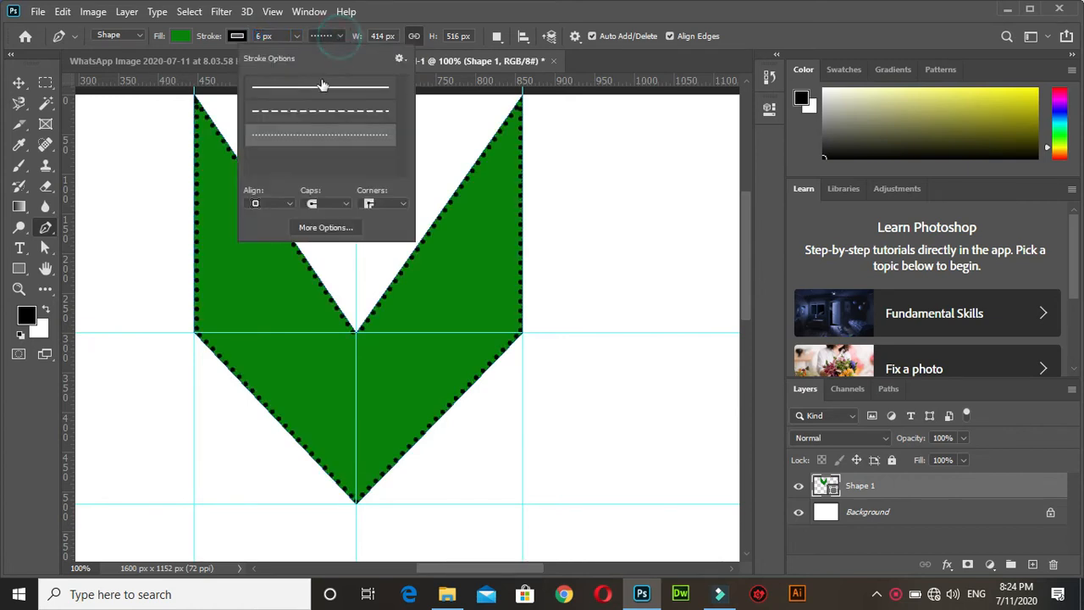
pyautogui.click(296, 116)
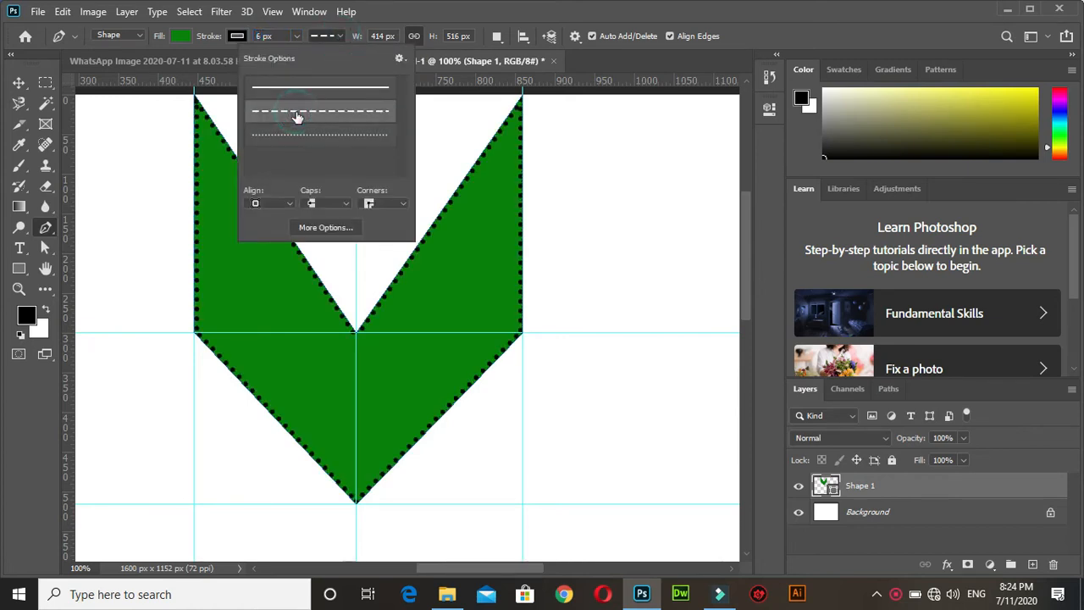
pyautogui.click(18, 82)
pyautogui.hotkey('ctrl', '-')
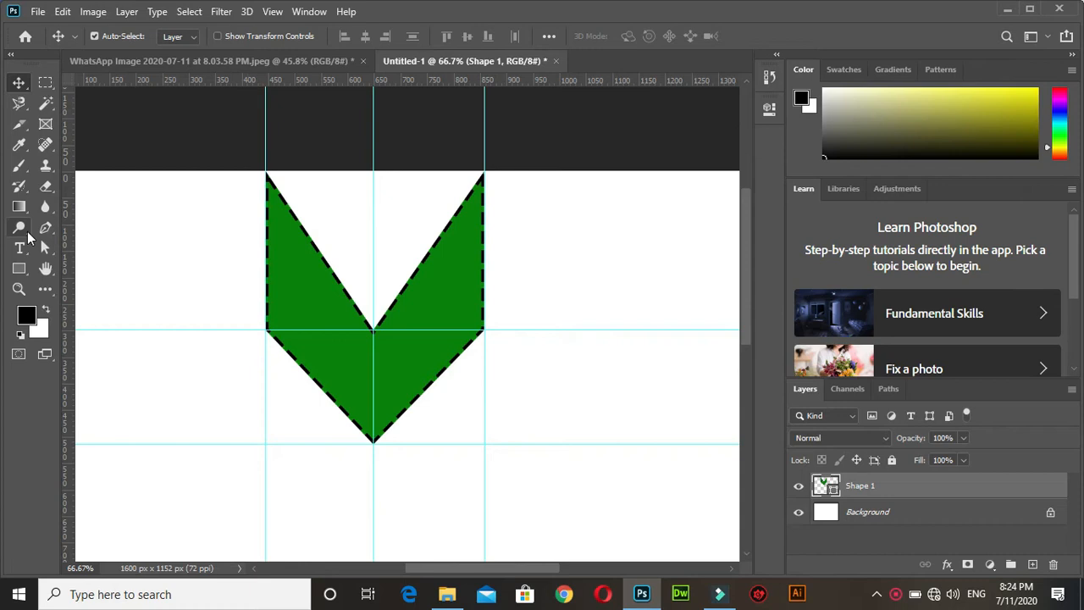
pyautogui.click(18, 270)
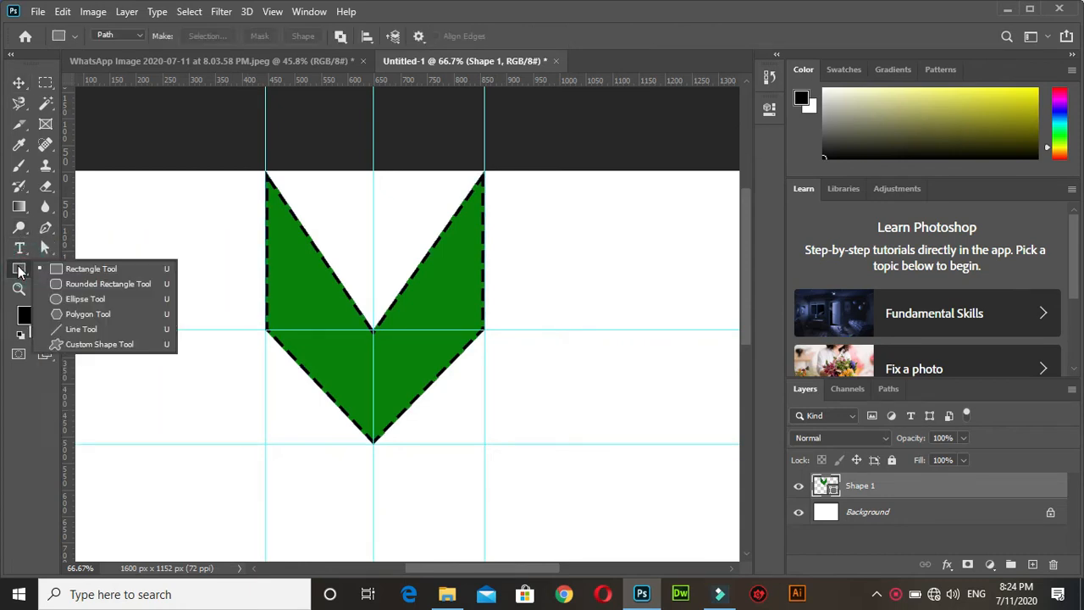
pyautogui.click(20, 271)
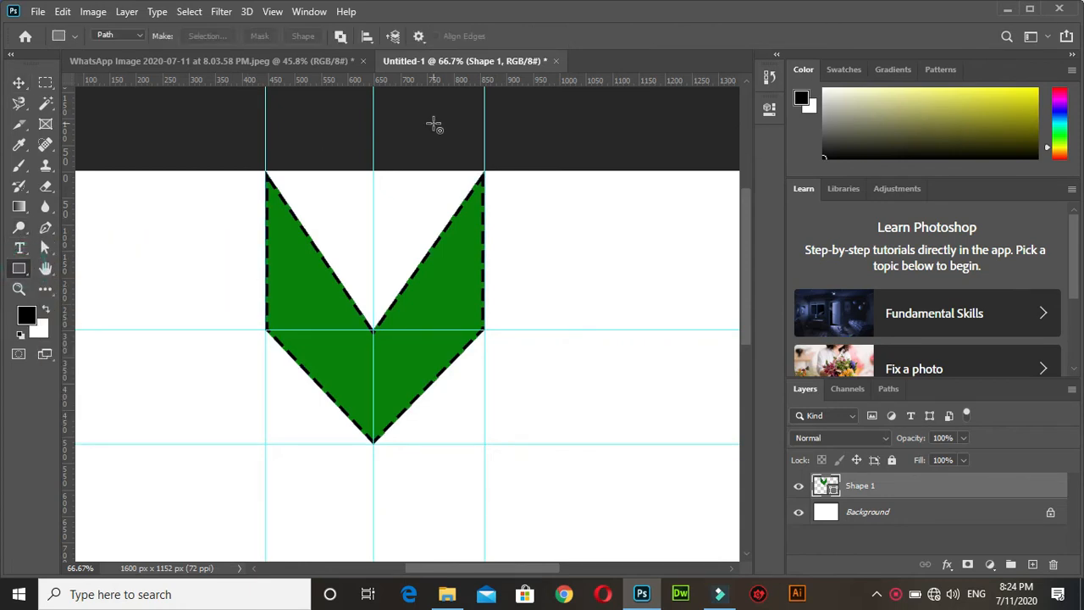
# Enlarge the V-shaped arrow to a width of 434 px with its width and height linked.
pyautogui.click(46, 227)
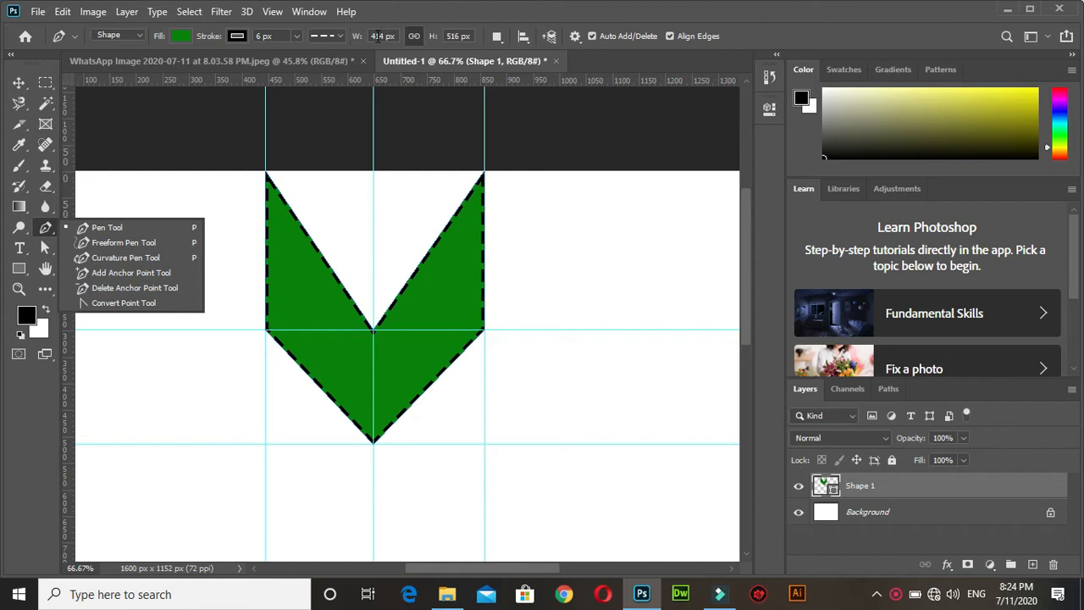
pyautogui.click(378, 36)
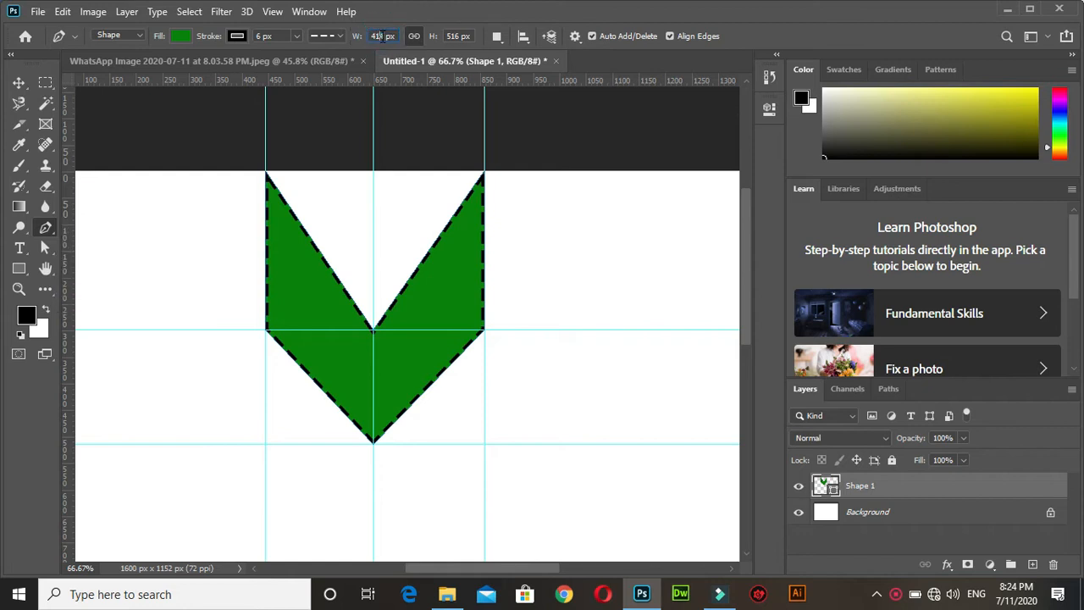
pyautogui.write('425')
pyautogui.press('Return')
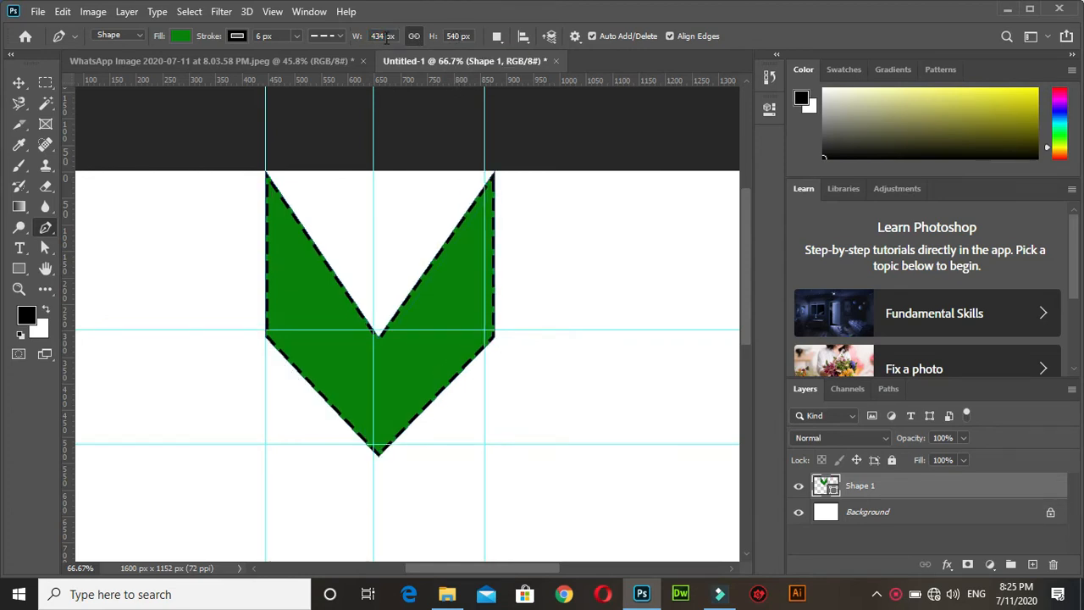
# Reduce the V-shaped arrow's height to 468 px with its proportions linked.
pyautogui.click(457, 35)
pyautogui.press('Down')
pyautogui.press('Down')
pyautogui.press('Down')
pyautogui.press('Down')
pyautogui.press('Down')
pyautogui.press('Down')
pyautogui.press('Down')
pyautogui.press('Down')
pyautogui.press('Down')
pyautogui.press('Down')
pyautogui.press('Down')
pyautogui.press('Down')
pyautogui.press('Down')
pyautogui.press('Return')
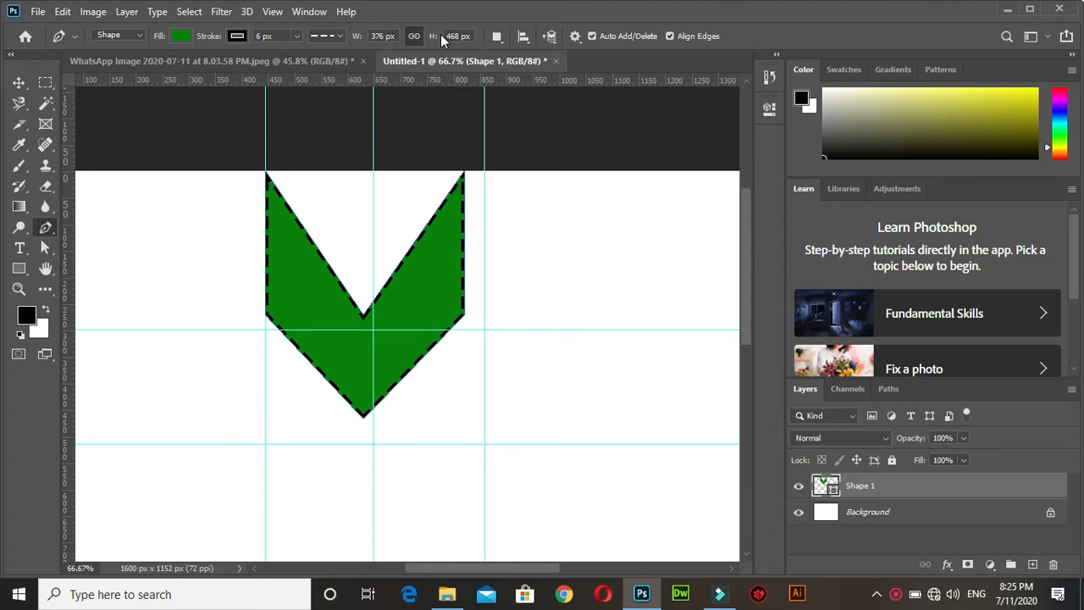
# Unlink the arrow's width from its height and set the width alone to 403 px.
pyautogui.click(379, 36)
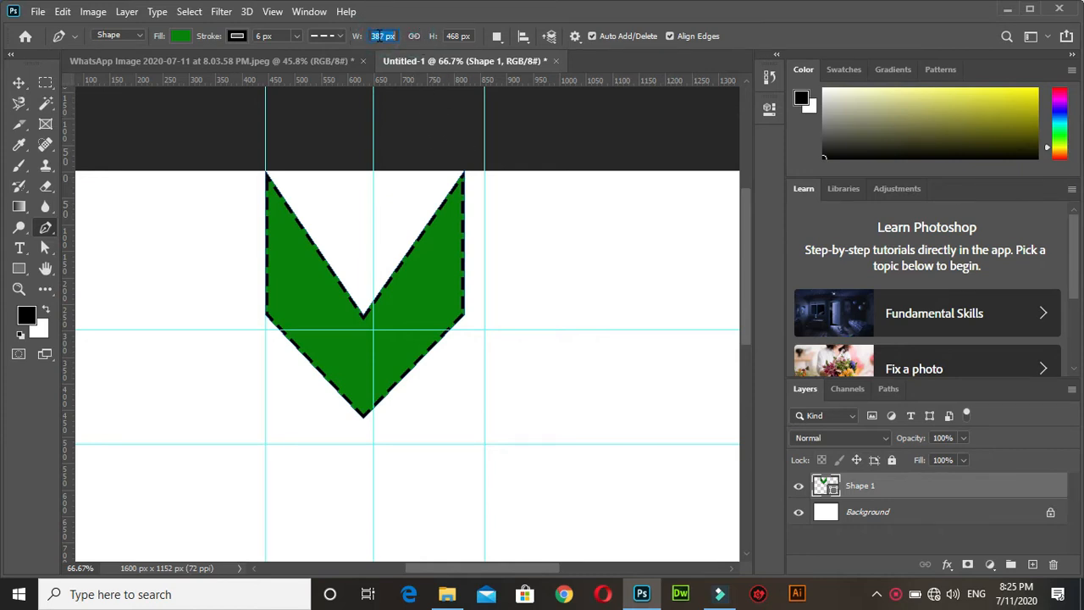
pyautogui.press('Up')
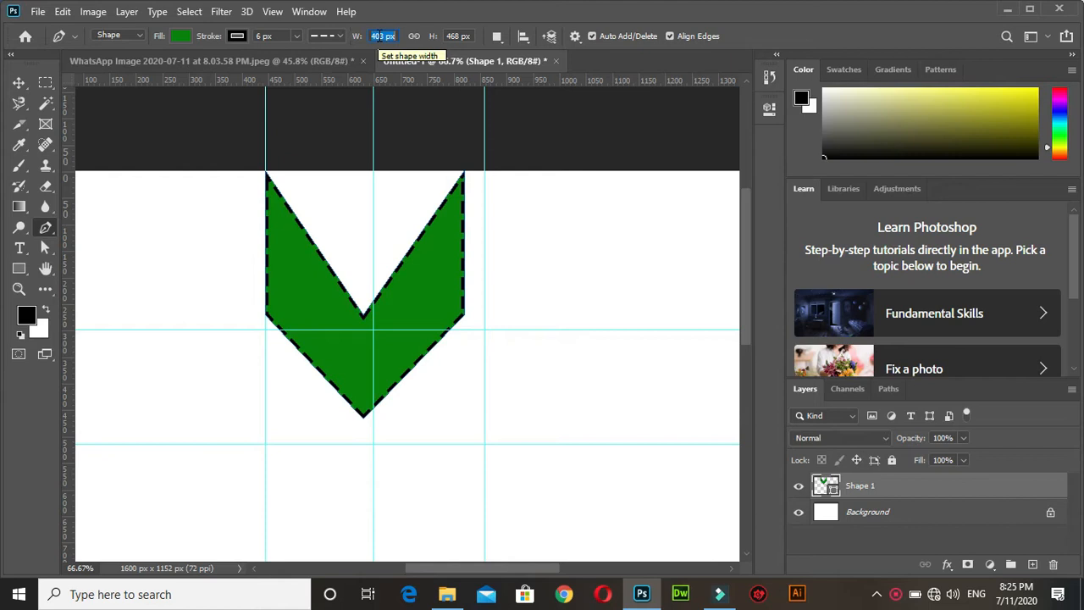
pyautogui.press('Return')
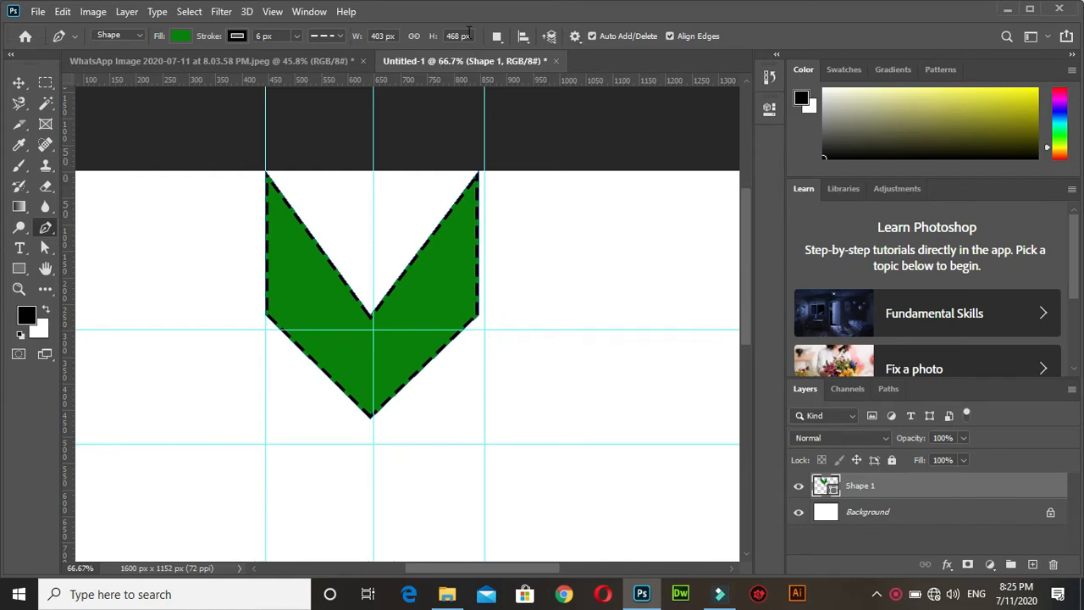
# Draw a closed irregular shape of about 422 x 340 px with the magnetic Freeform Pen tool in the canvas's empty lower-right area.
pyautogui.rightClick(45, 231)
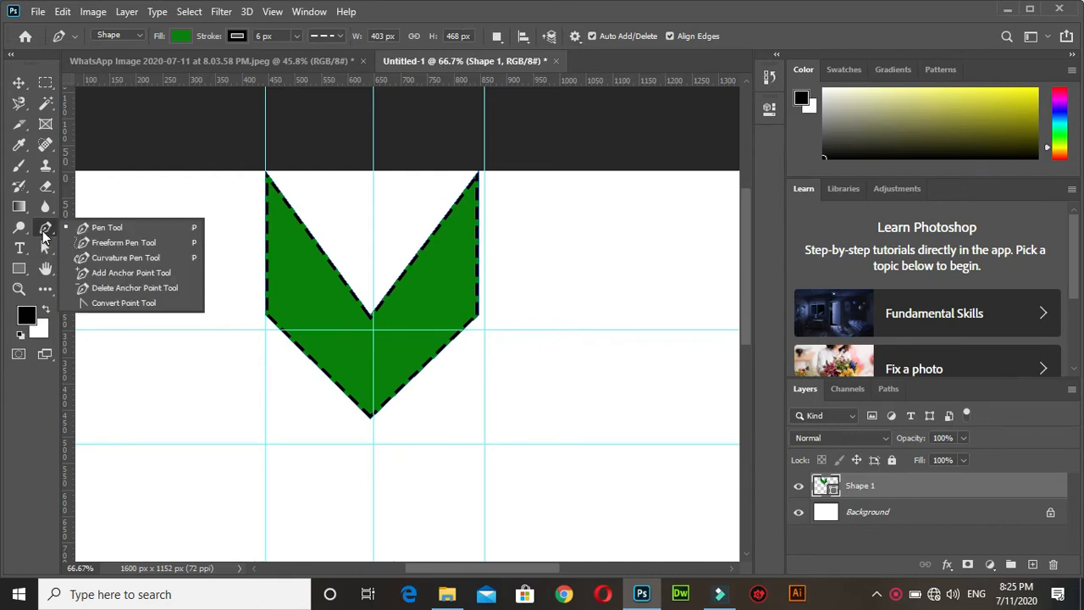
pyautogui.click(124, 246)
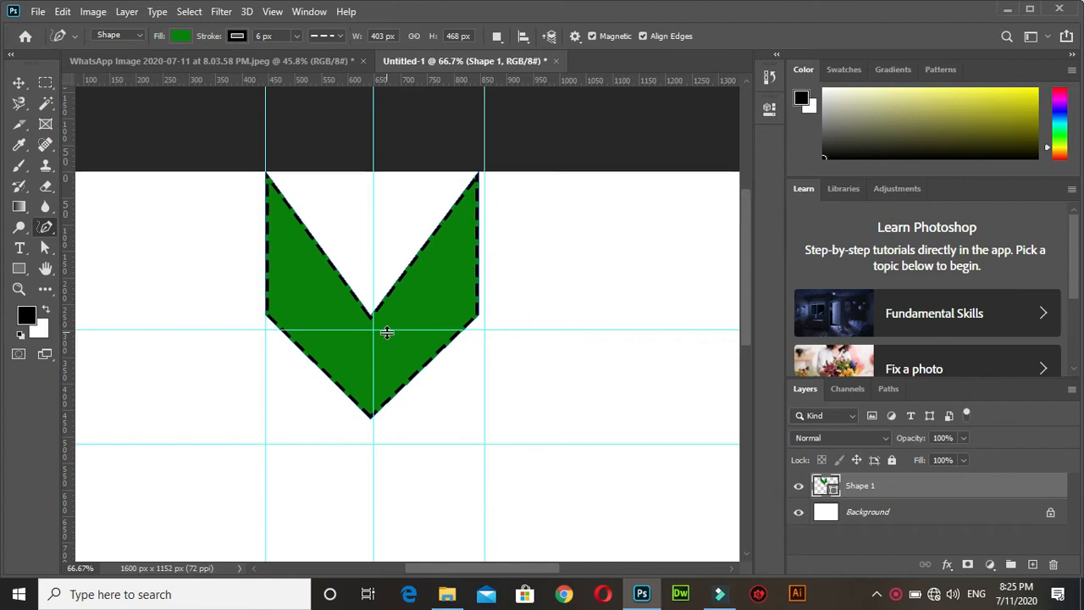
pyautogui.hotkey('ctrl', '-')
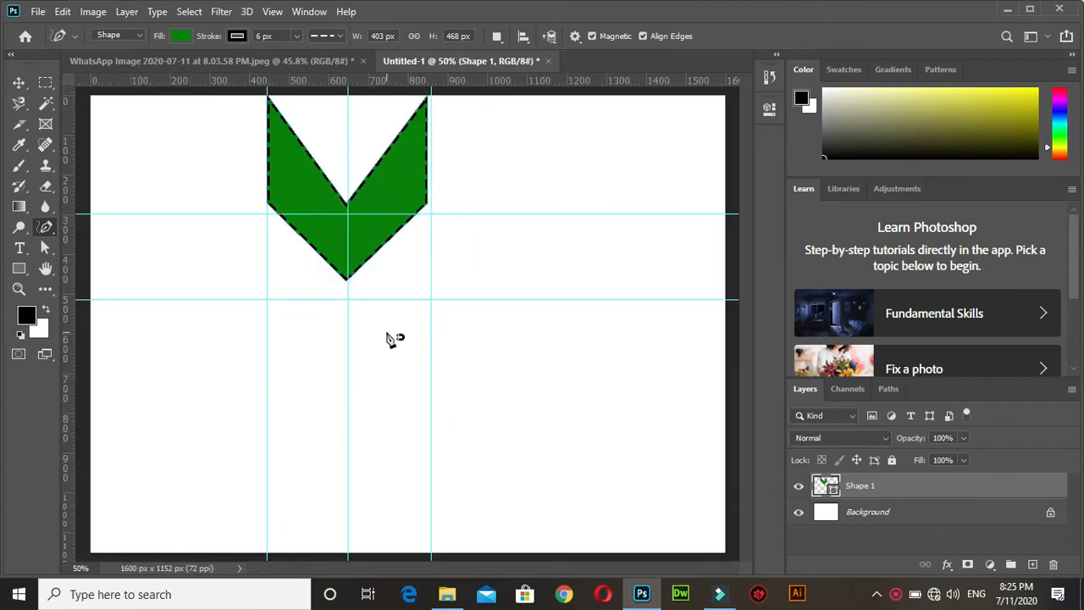
pyautogui.click(554, 337)
pyautogui.click(551, 469)
pyautogui.click(470, 414)
pyautogui.click(518, 362)
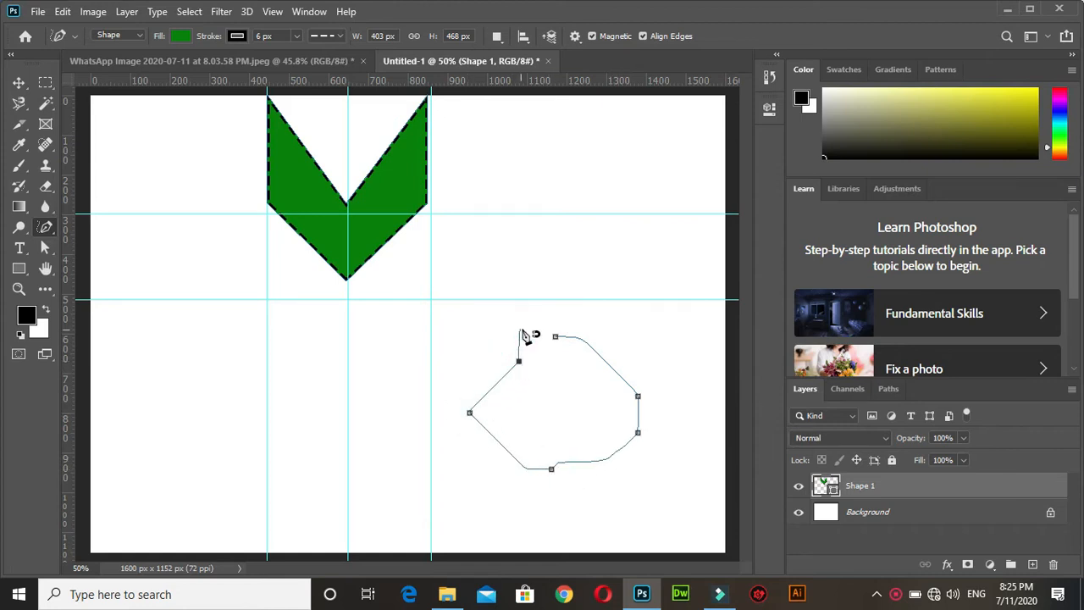
pyautogui.click(555, 337)
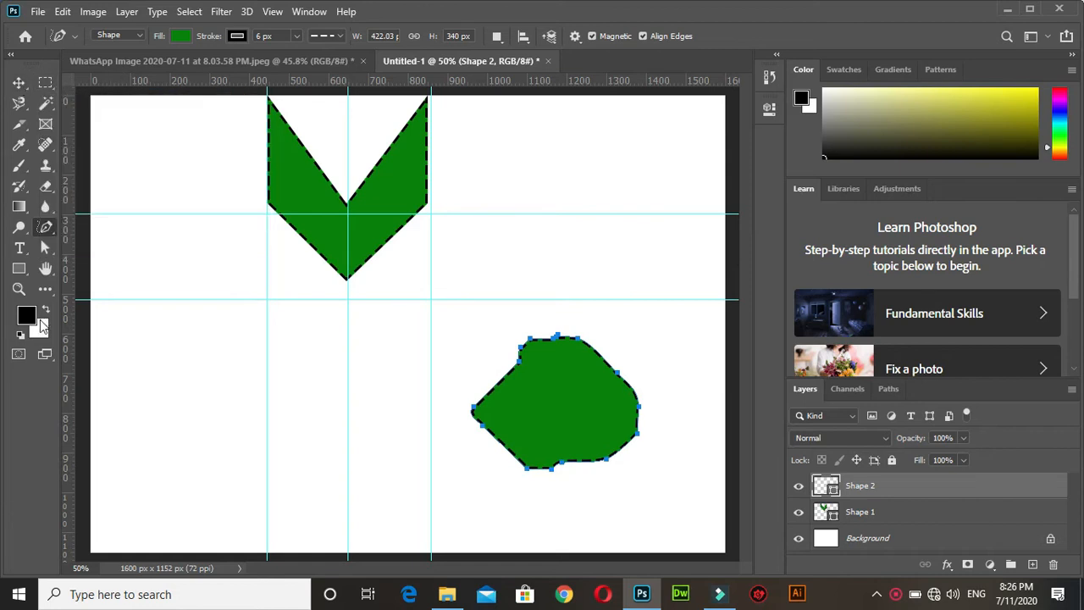
# Turn off the Magnetic option of the Freeform Pen tool.
pyautogui.rightClick(45, 229)
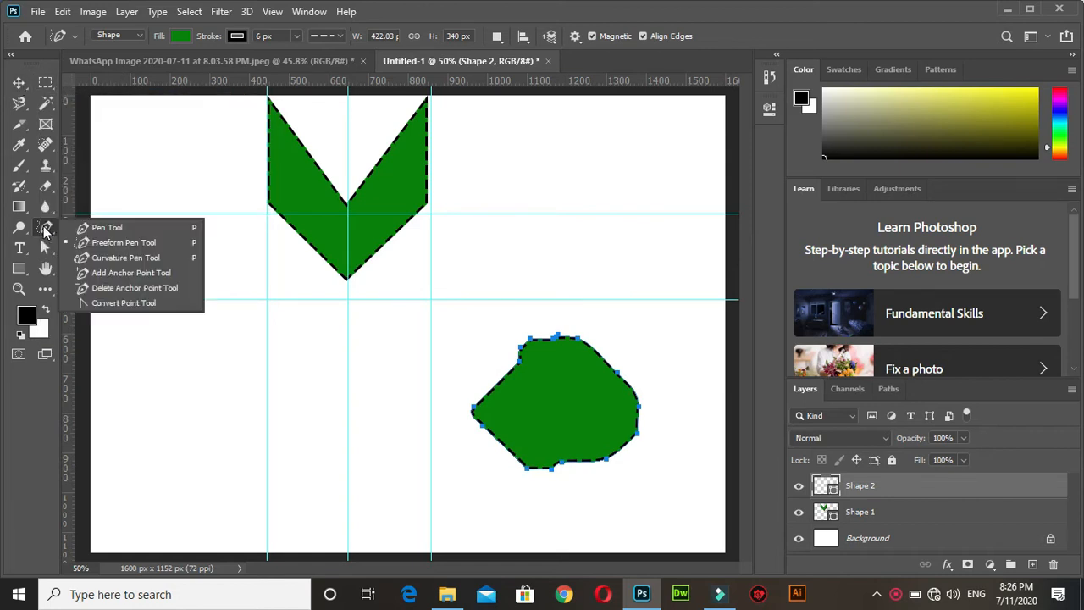
pyautogui.click(106, 243)
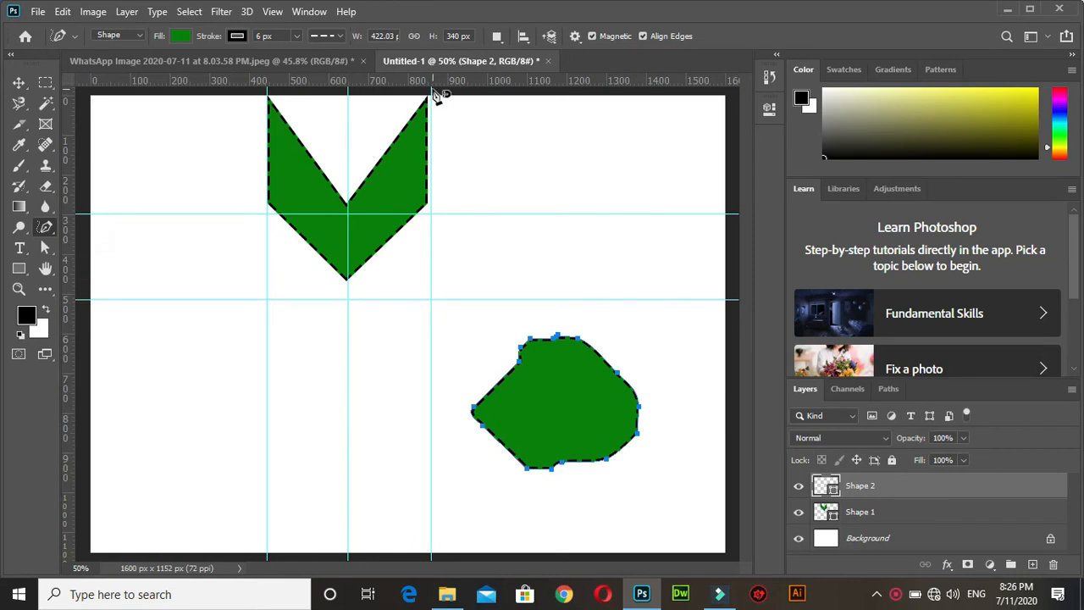
pyautogui.click(592, 36)
pyautogui.hotkey('ctrl', '+')
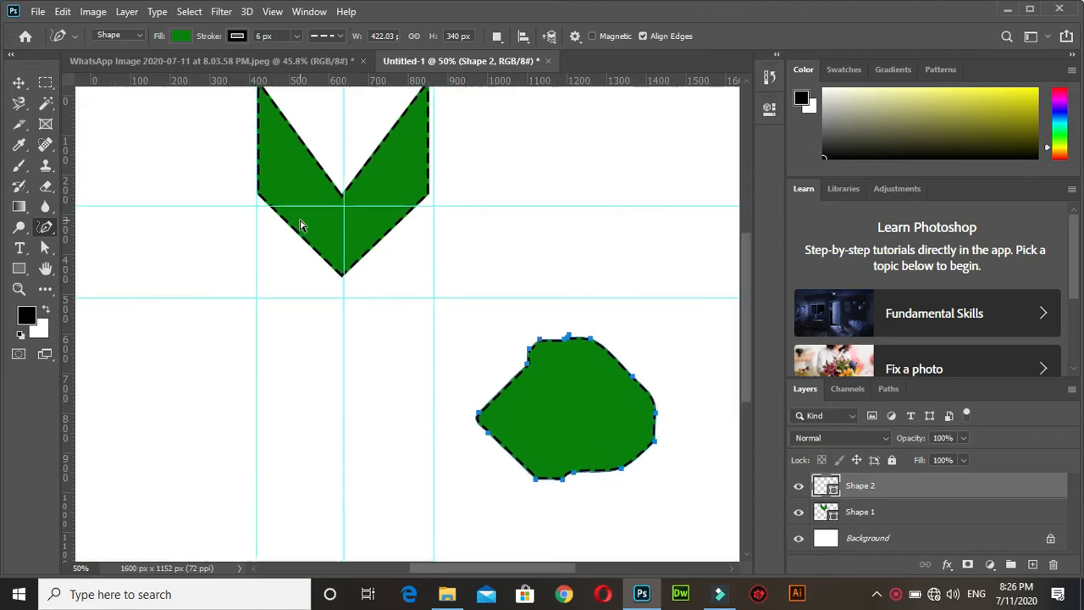
pyautogui.hotkey('ctrl', '-')
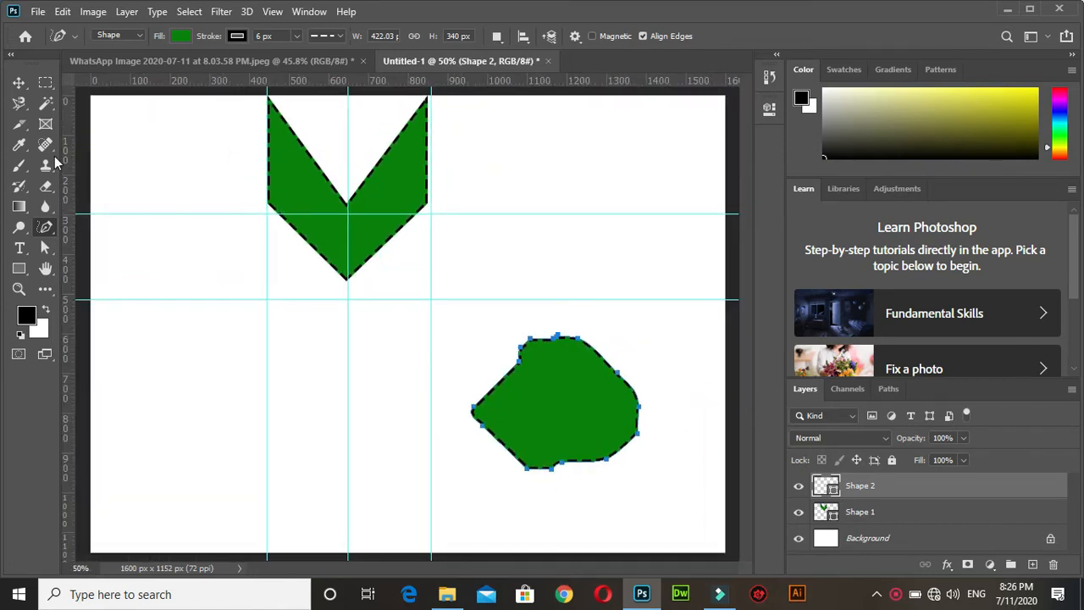
# On a new layer, fill a rectangular selection of about 650 x 290 px below the V-shaped arrow with yellow-green and deselect it.
pyautogui.click(46, 83)
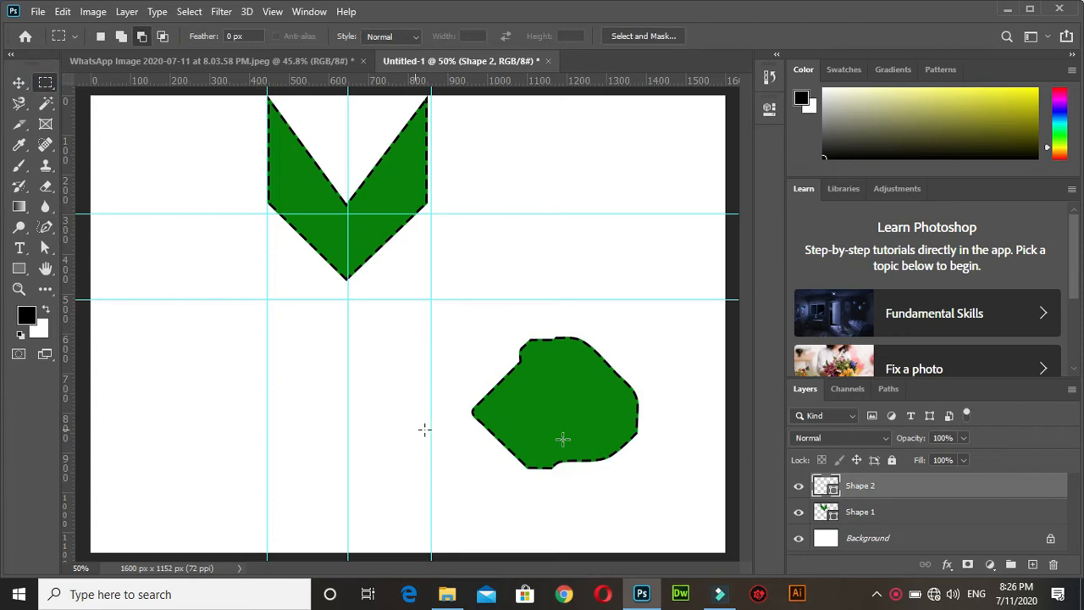
pyautogui.click(1032, 564)
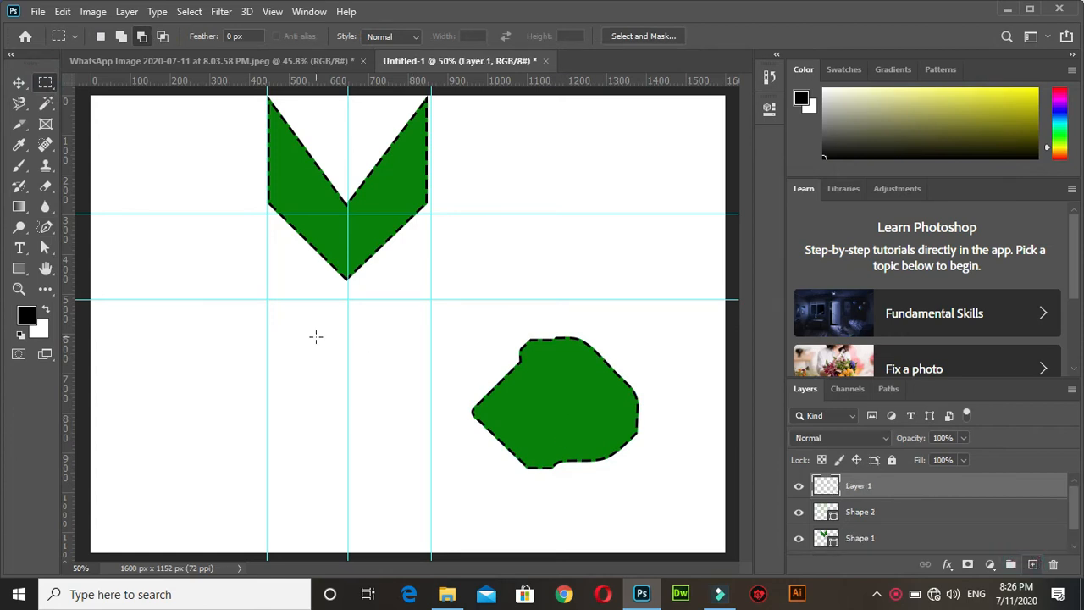
pyautogui.moveTo(152, 358); pyautogui.dragTo(411, 472)
pyautogui.moveTo(1024, 125); pyautogui.dragTo(1030, 100)
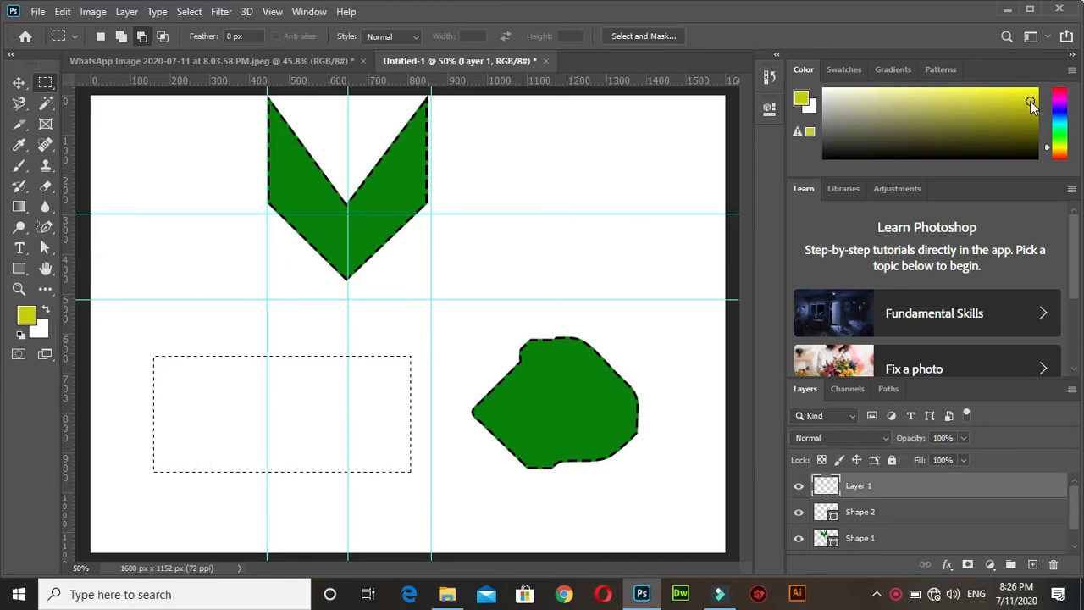
pyautogui.hotkey('alt', 'Delete')
pyautogui.hotkey('ctrl', 'd')
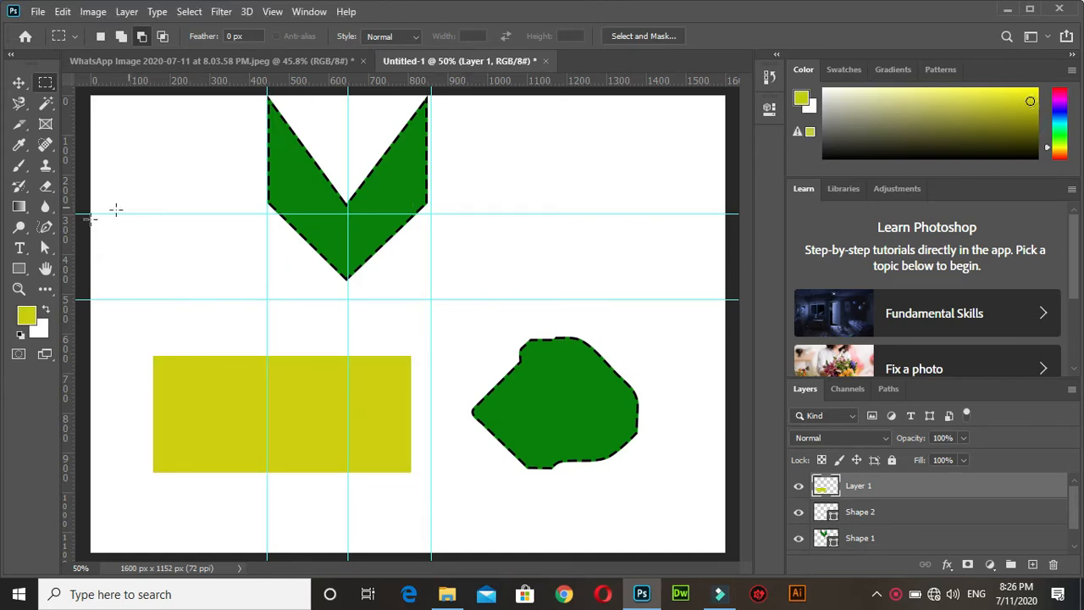
# Trace the yellow-green rectangle's outline as a closed shape of about 652 x 297 px using the Freeform Pen tool with Magnetic on.
pyautogui.click(55, 227)
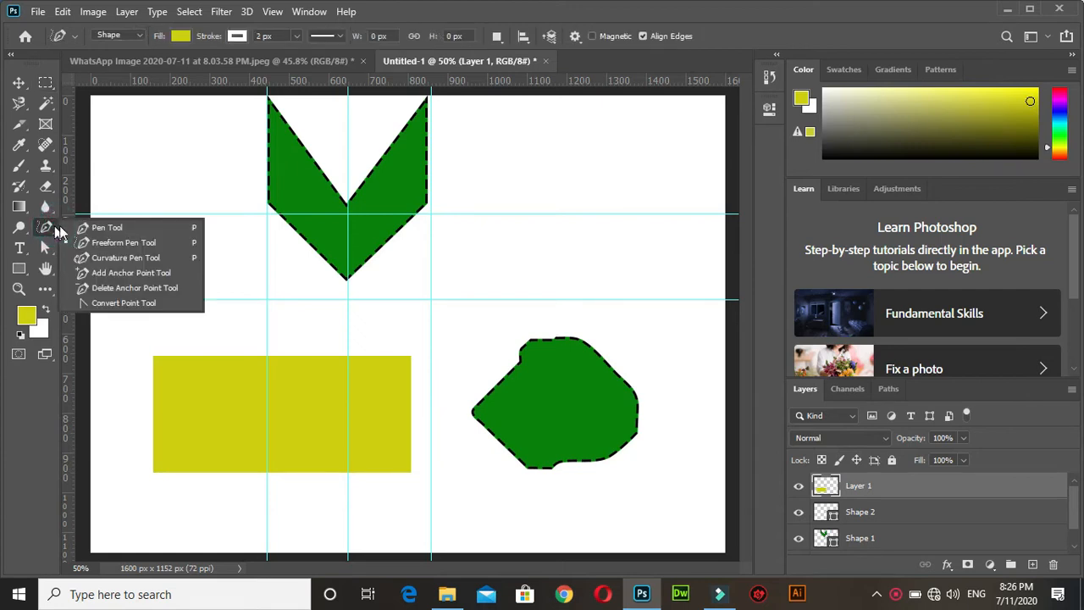
pyautogui.click(89, 242)
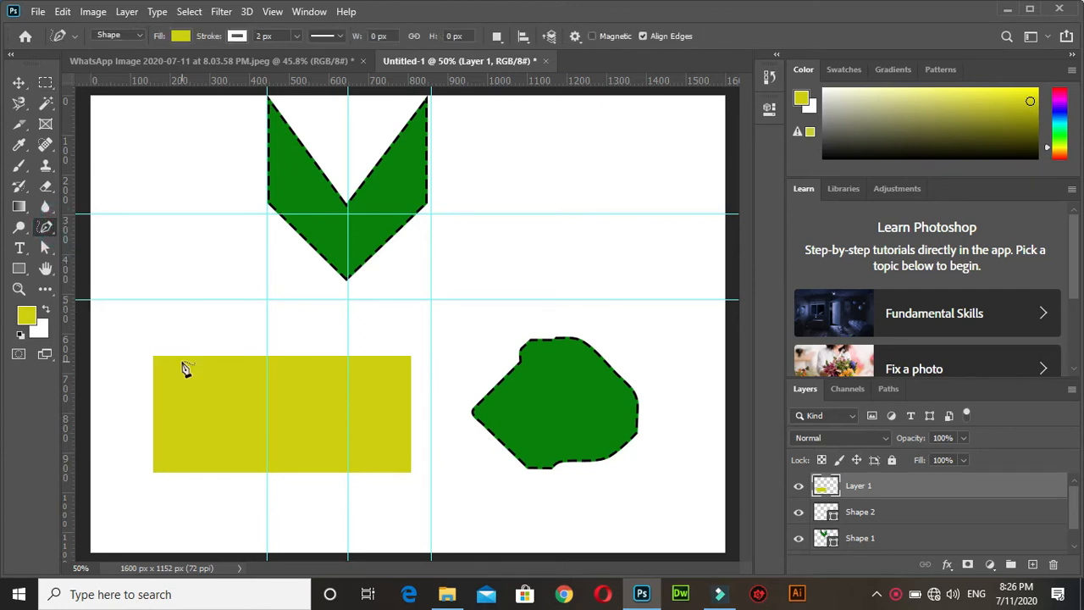
pyautogui.click(592, 35)
pyautogui.click(154, 356)
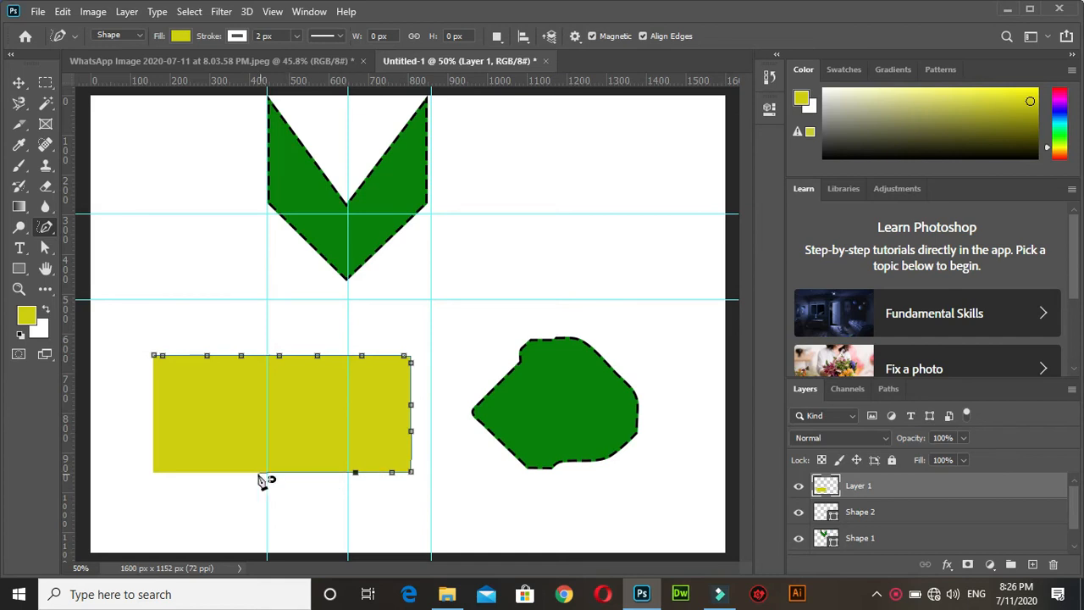
pyautogui.click(153, 461)
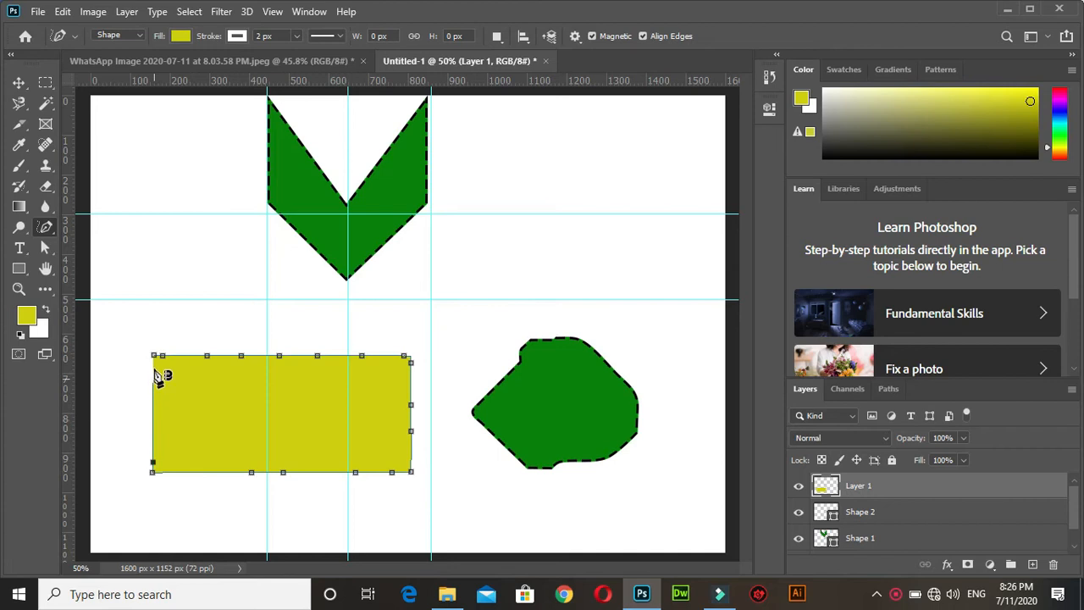
pyautogui.click(154, 357)
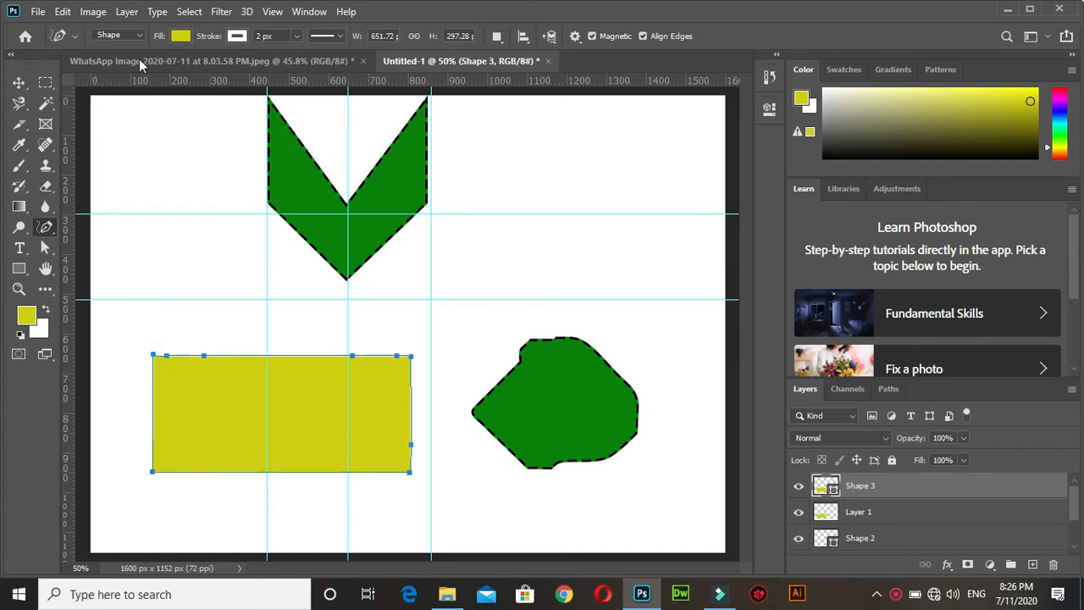
# Move the traced rectangle shape away from the original rectangle, and undo both the move and the traced shape.
pyautogui.click(19, 82)
pyautogui.moveTo(322, 390); pyautogui.dragTo(216, 453)
pyautogui.hotkey('ctrl', 'z')
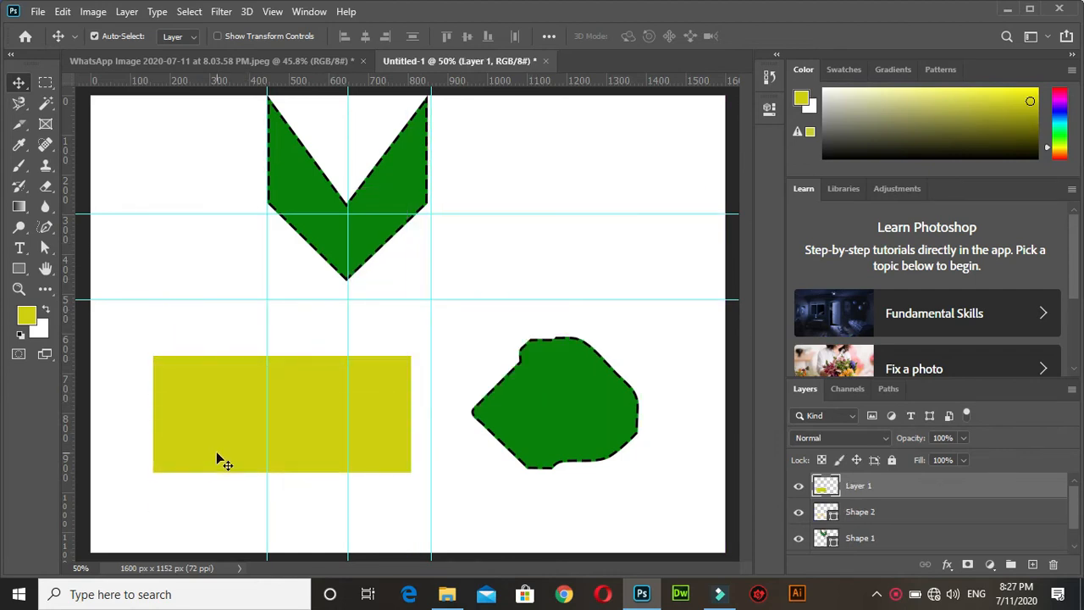
# Draw a near-circular shape of about 392 x 406 px with the Curvature Pen tool beside the V-shaped arrow and nudge it slightly left.
pyautogui.click(46, 227)
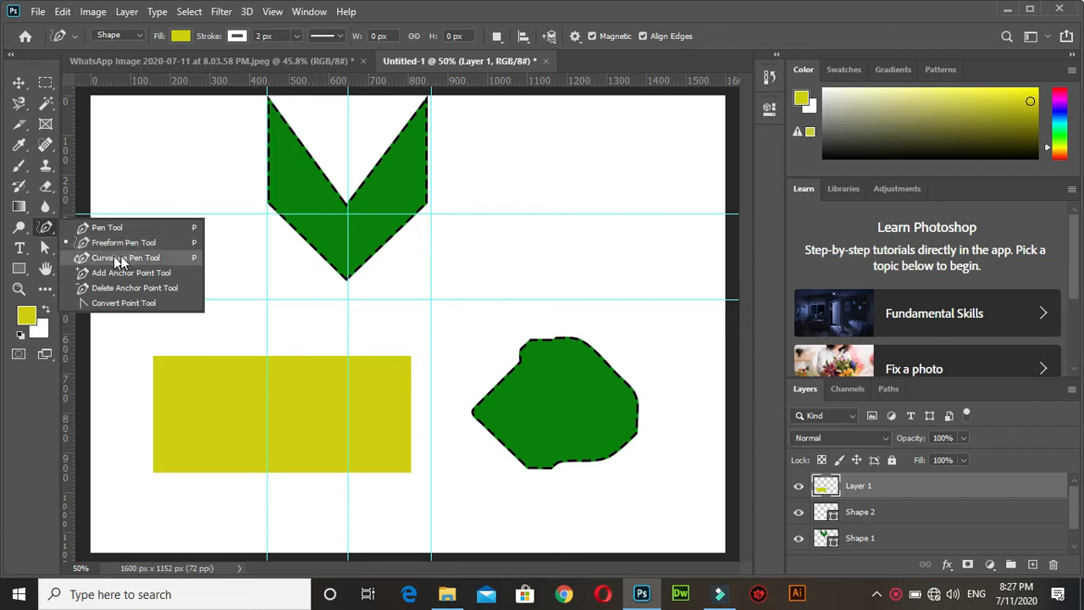
pyautogui.click(148, 257)
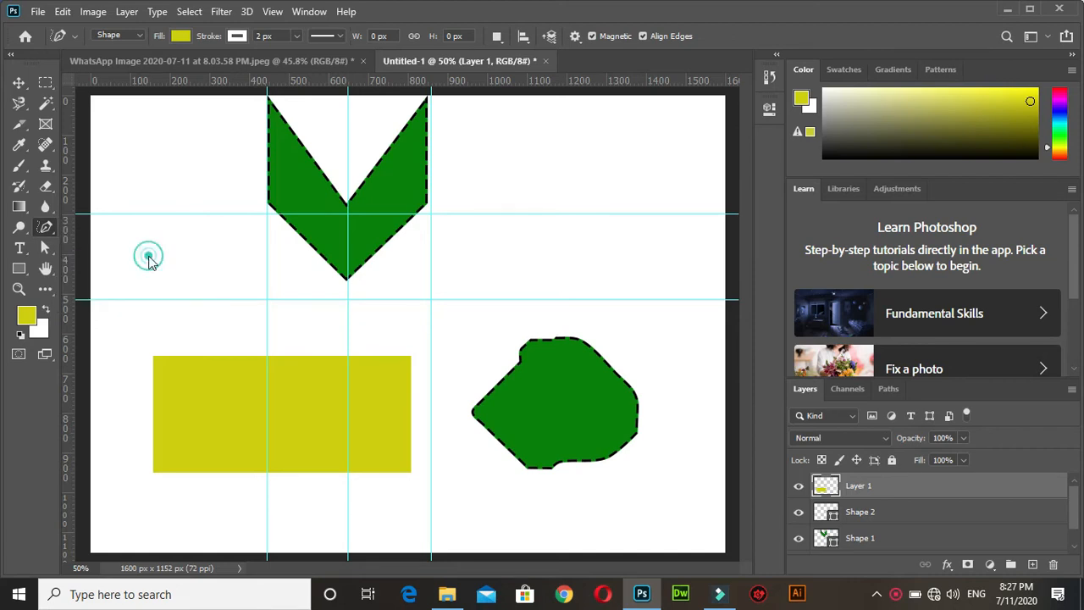
pyautogui.hotkey('ctrl', '+')
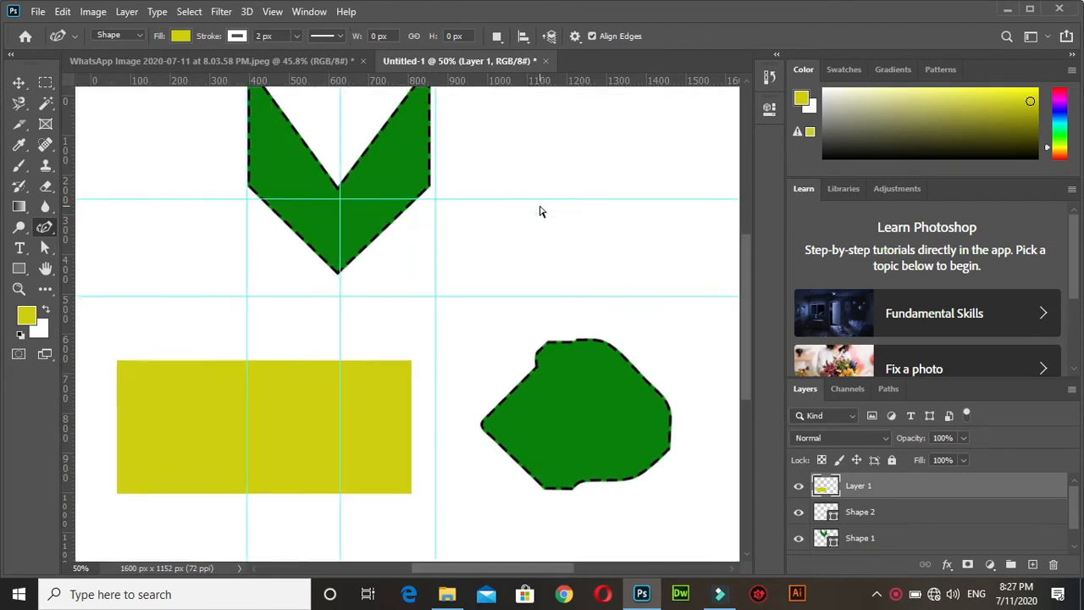
pyautogui.hotkey('ctrl', '-')
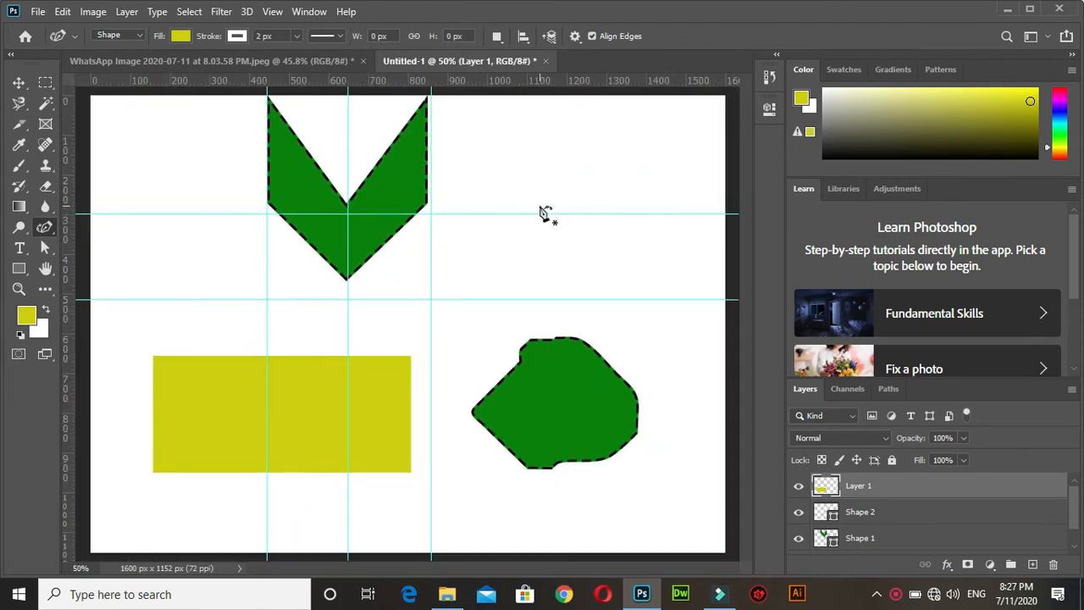
pyautogui.click(570, 135)
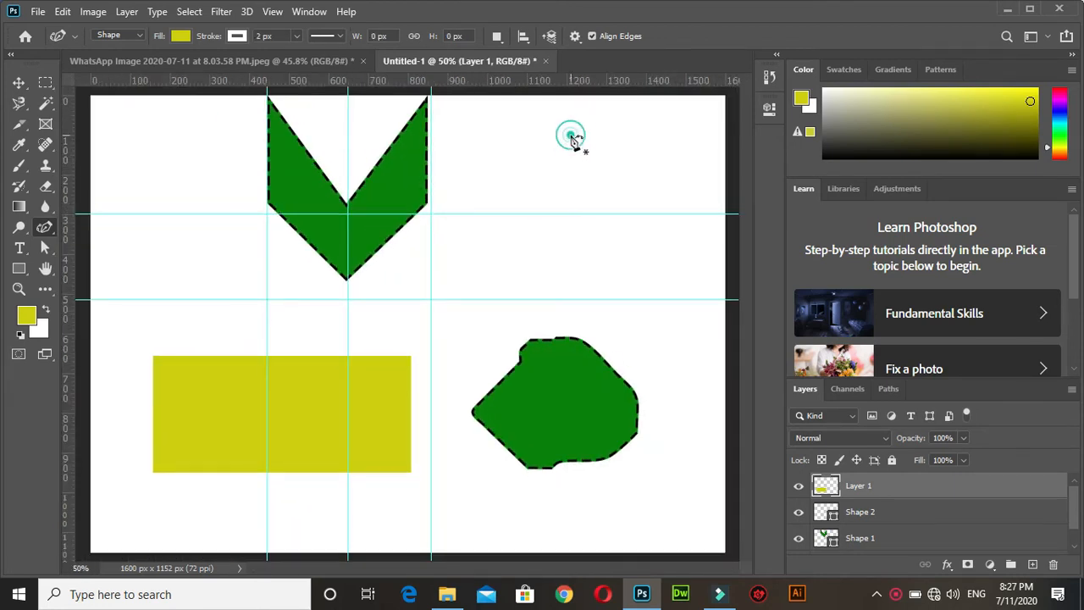
pyautogui.click(627, 250)
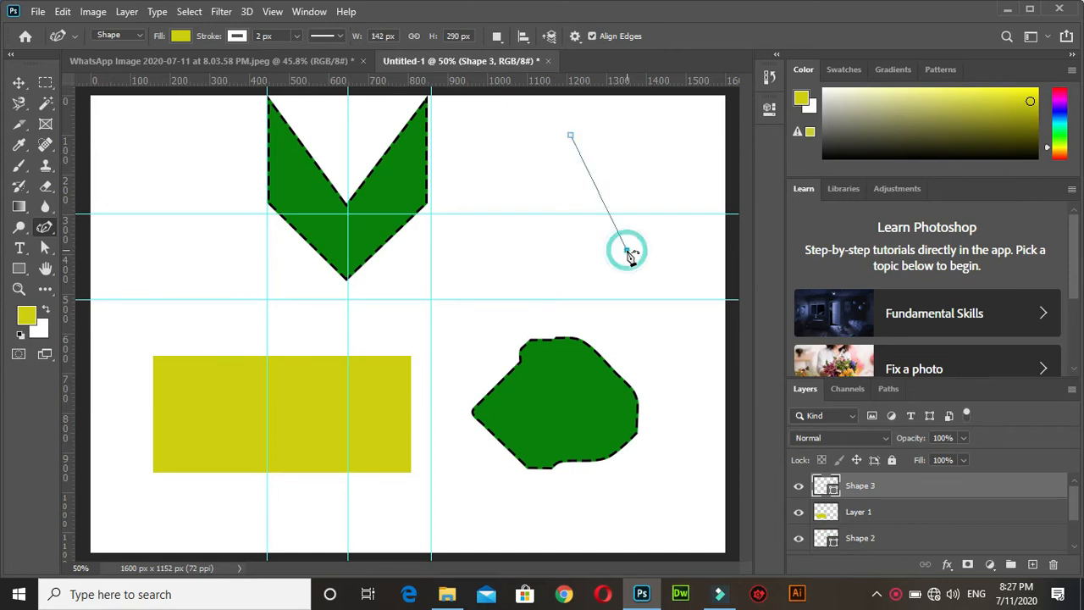
pyautogui.click(474, 302)
pyautogui.moveTo(474, 301); pyautogui.dragTo(513, 285)
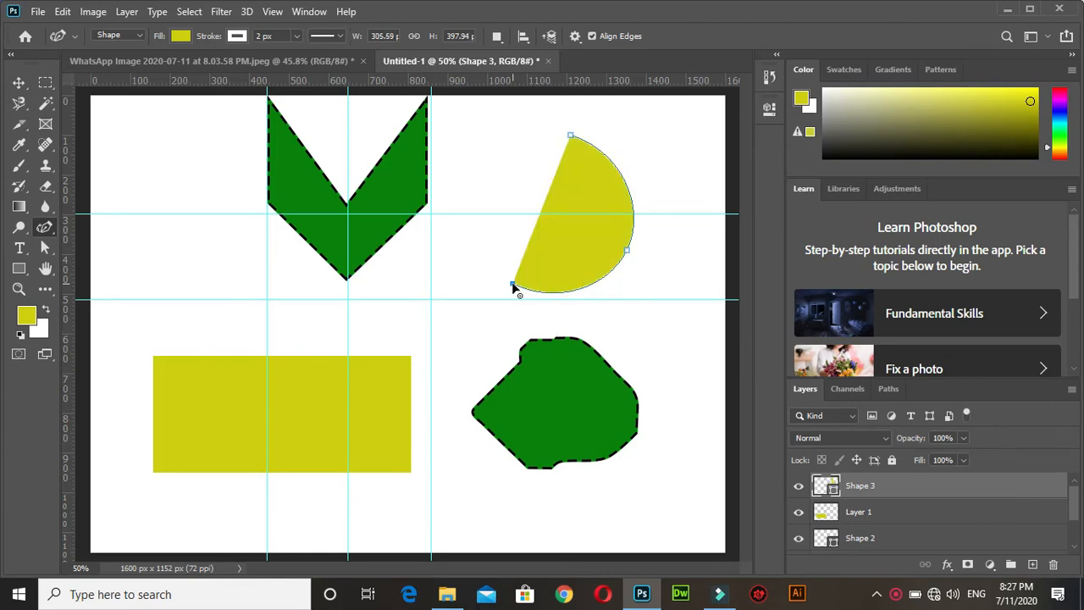
pyautogui.click(490, 176)
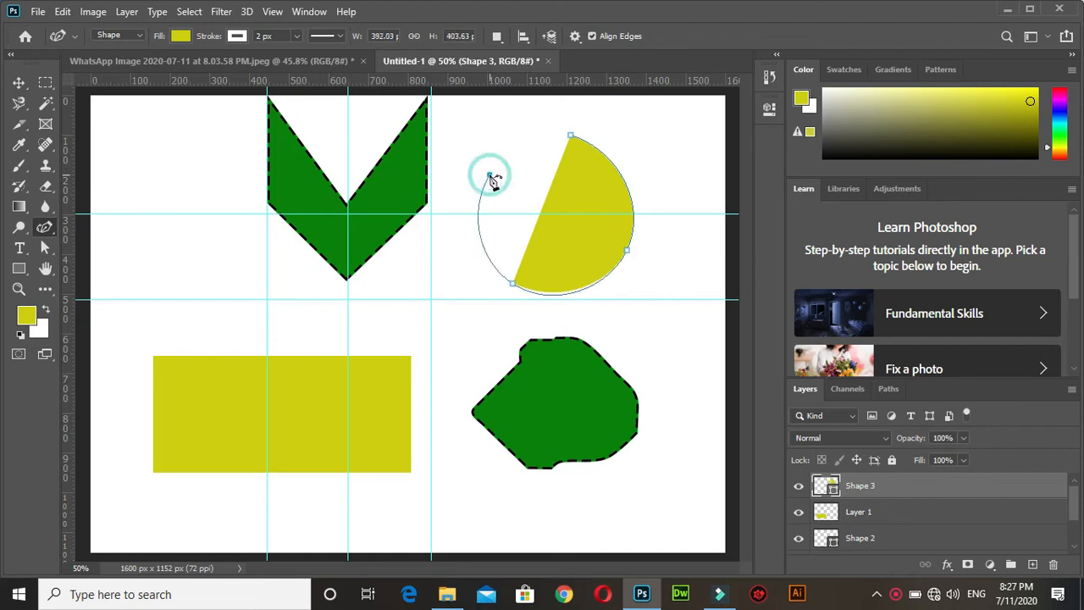
pyautogui.click(571, 135)
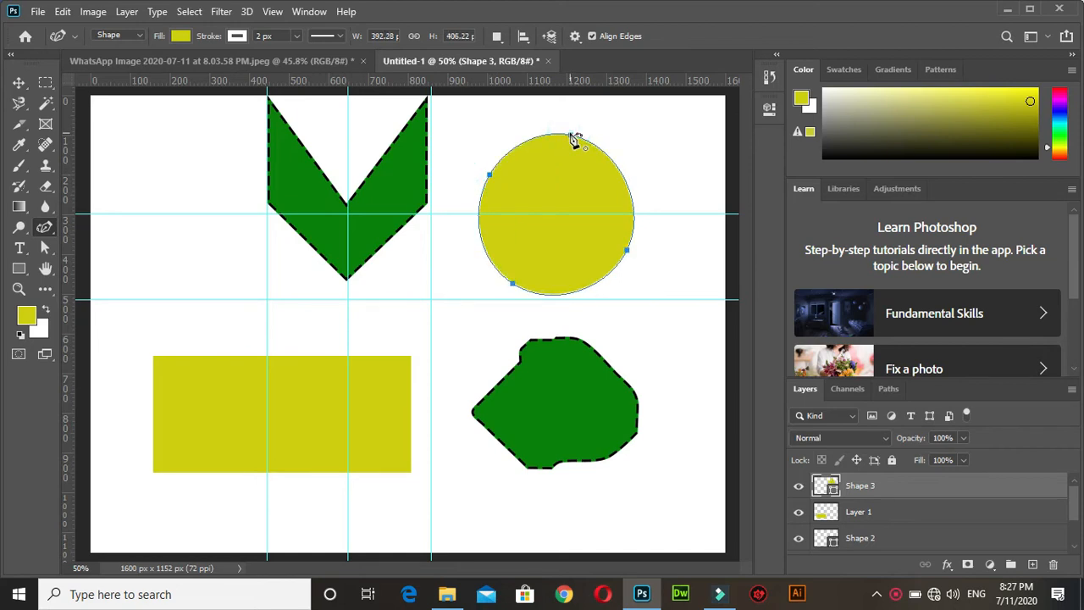
pyautogui.click(20, 83)
pyautogui.moveTo(579, 183)
pyautogui.mouseDown()
pyautogui.moveTo(557, 186)
pyautogui.moveTo(576, 186)
pyautogui.mouseUp()
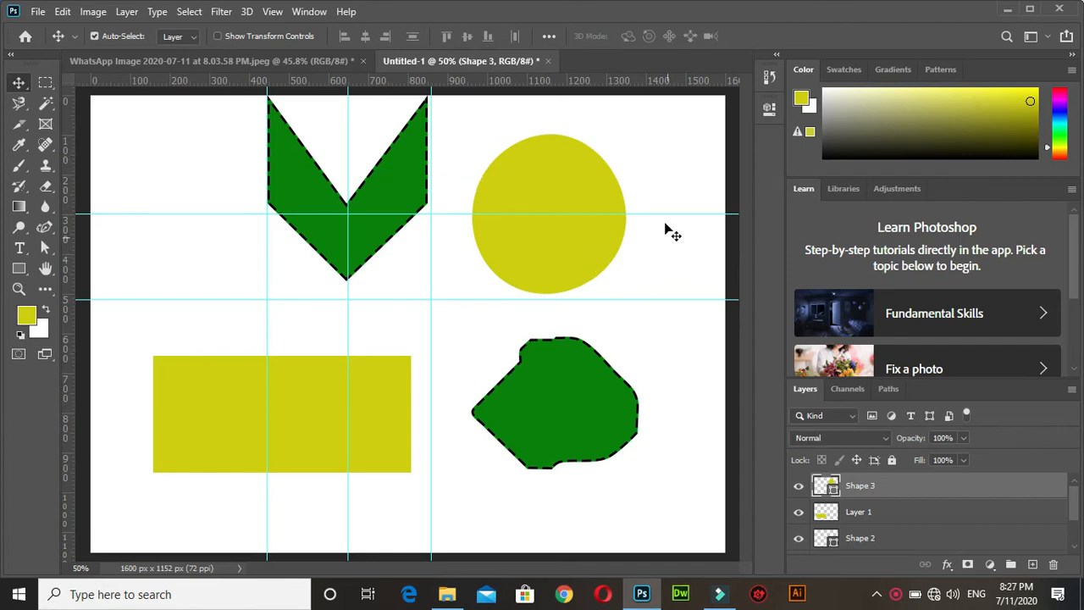
pyautogui.click(44, 227)
pyautogui.click(103, 258)
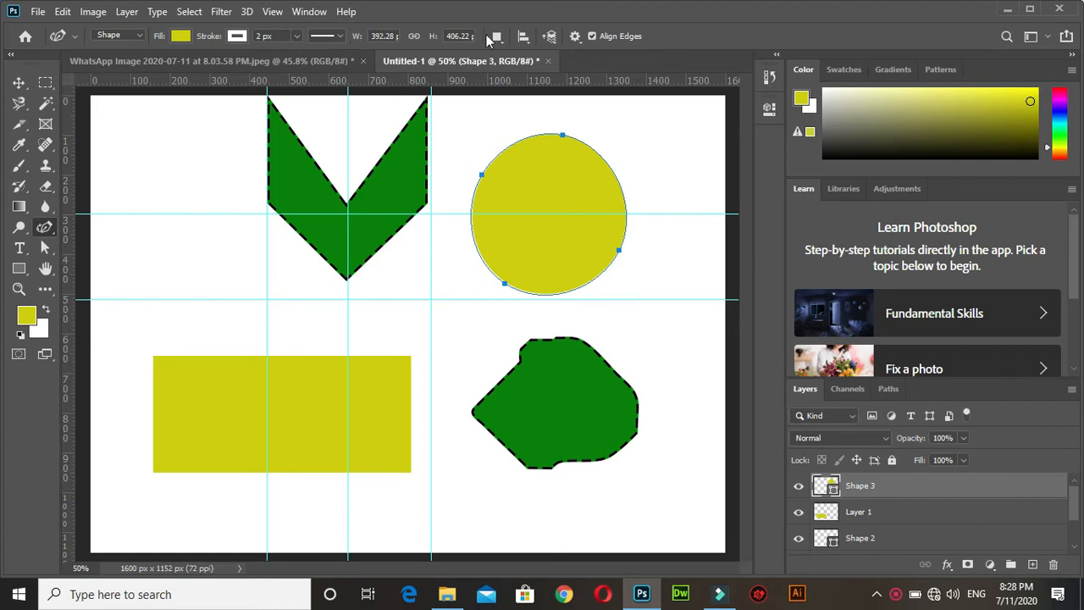
pyautogui.click(141, 37)
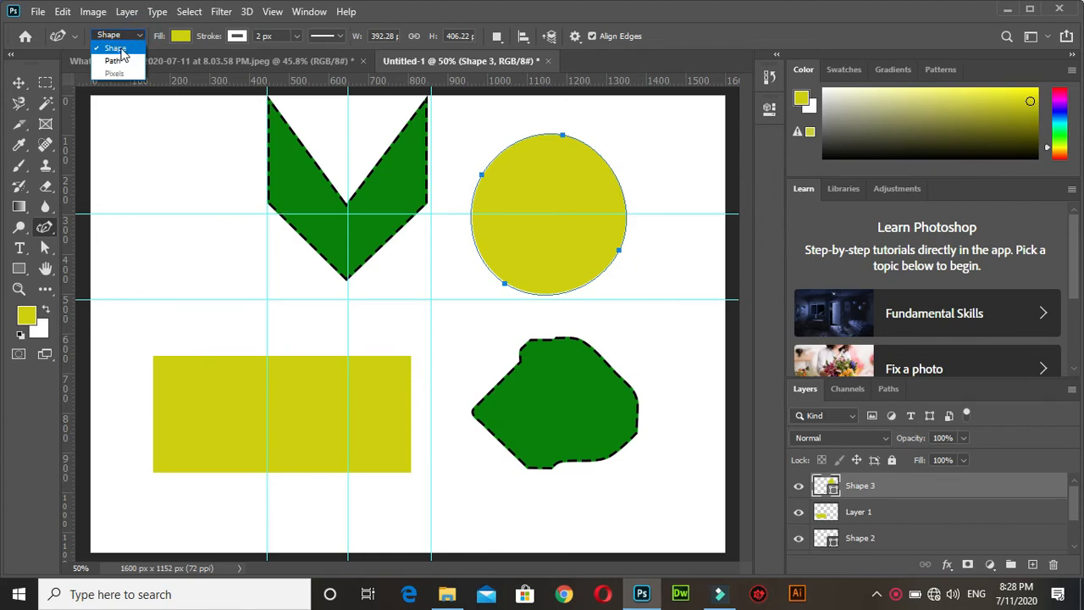
pyautogui.click(139, 35)
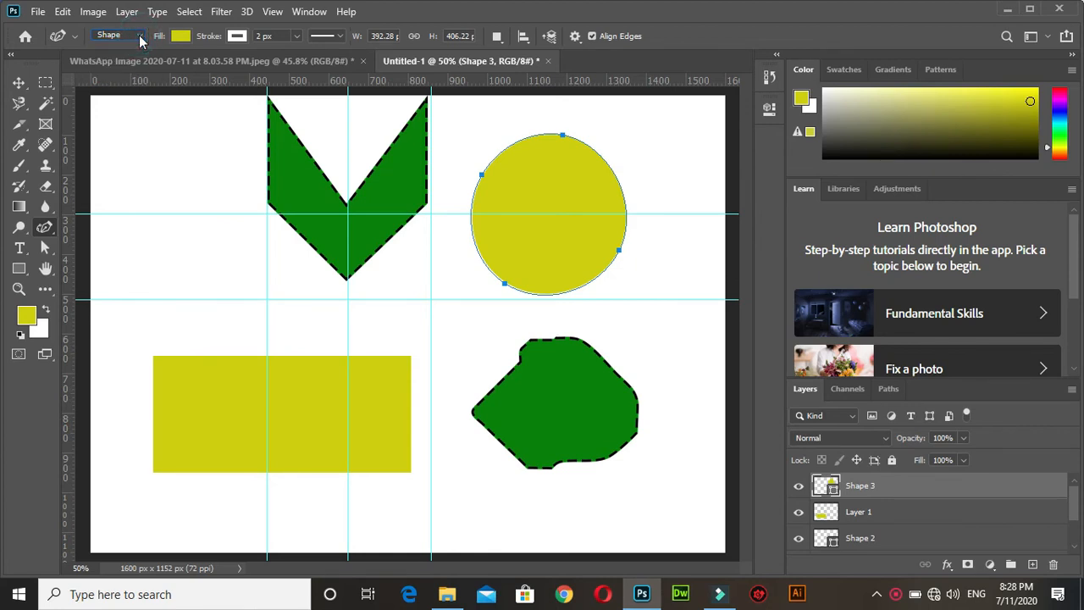
# Move the circle over the V-shaped arrow's lower end and back to the empty canvas area above the irregular green shape.
pyautogui.click(27, 87)
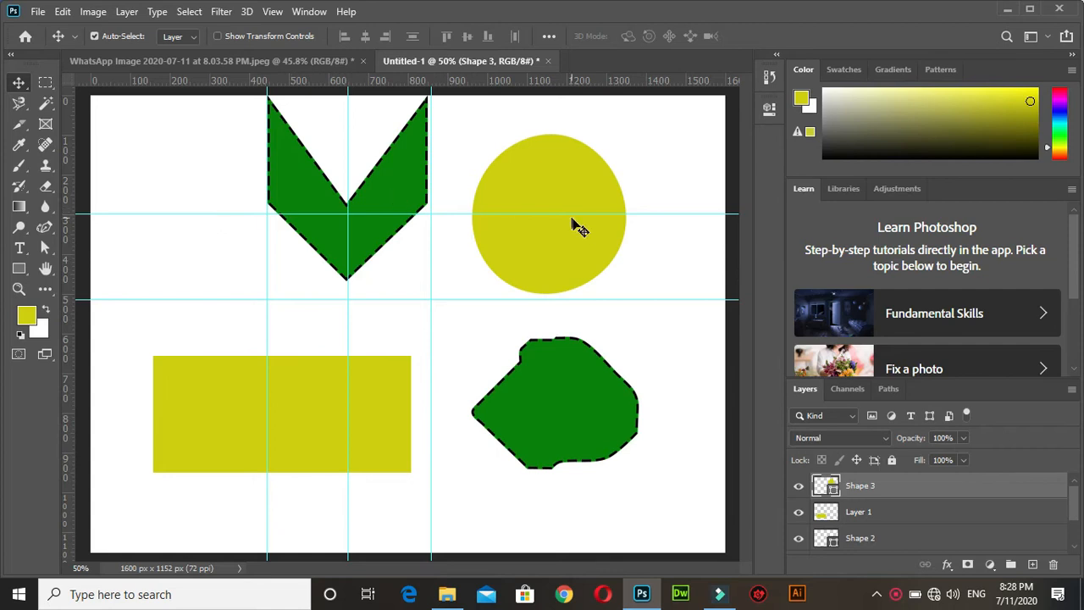
pyautogui.moveTo(537, 256); pyautogui.dragTo(427, 317)
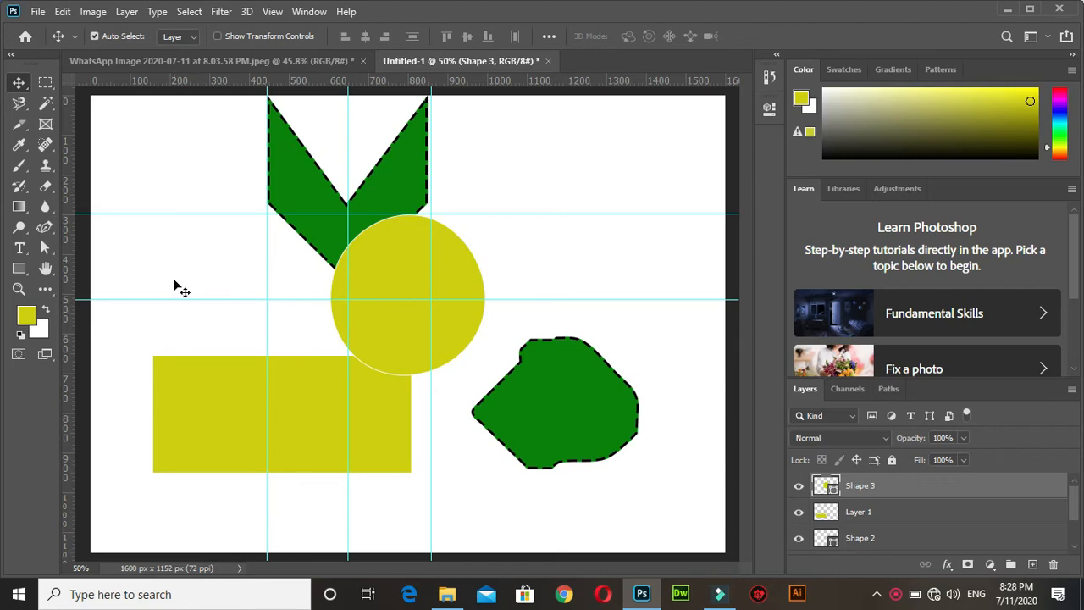
pyautogui.click(47, 226)
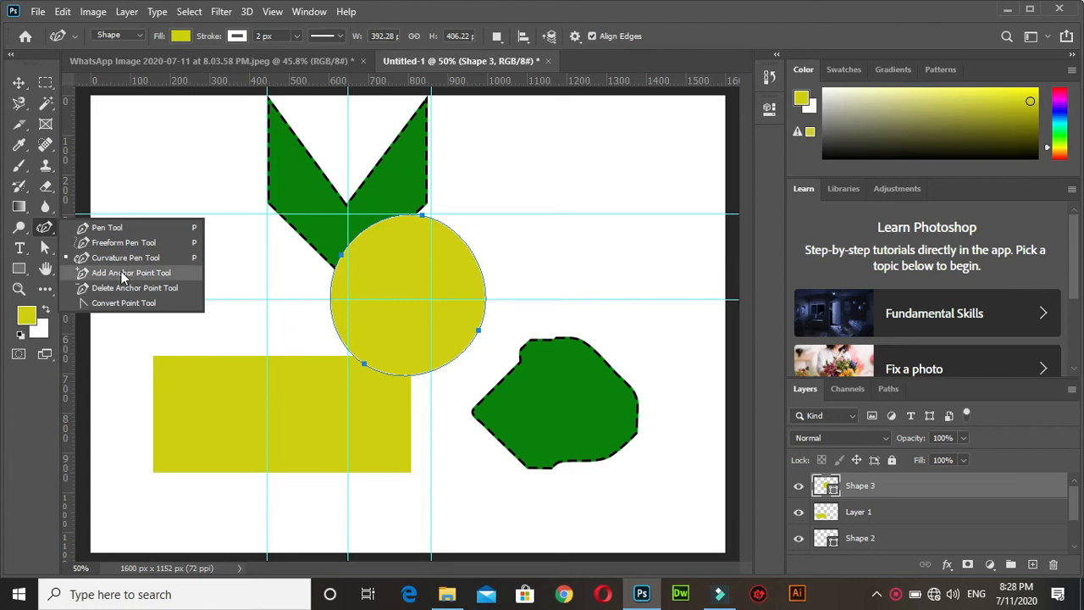
pyautogui.click(19, 82)
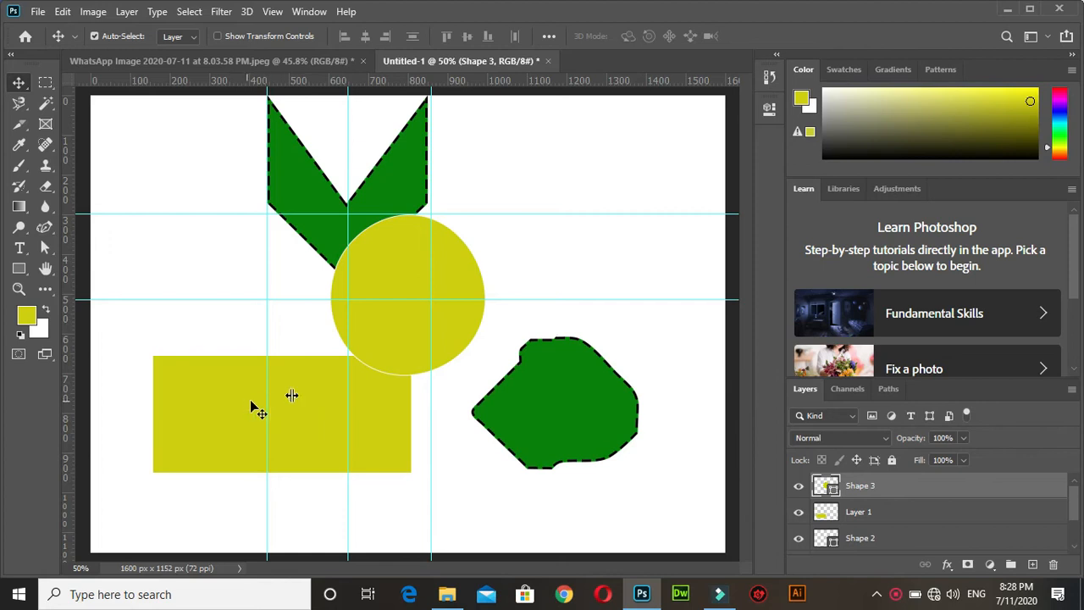
pyautogui.moveTo(394, 330); pyautogui.dragTo(548, 253)
# Select the V-shaped arrow and show its path's anchor points with the Add Anchor Point tool.
pyautogui.click(407, 196)
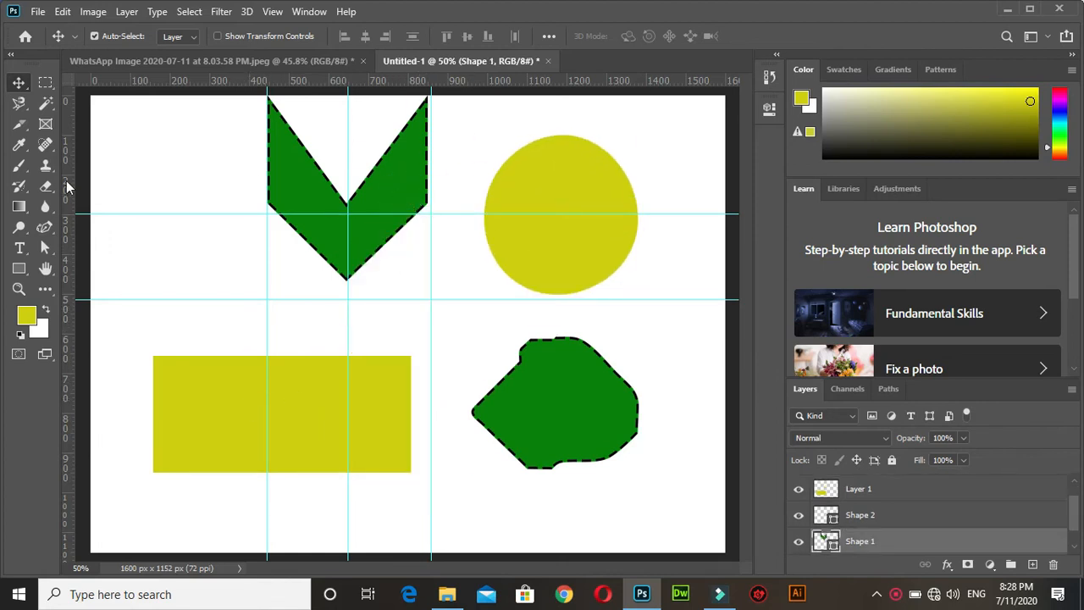
pyautogui.click(44, 228)
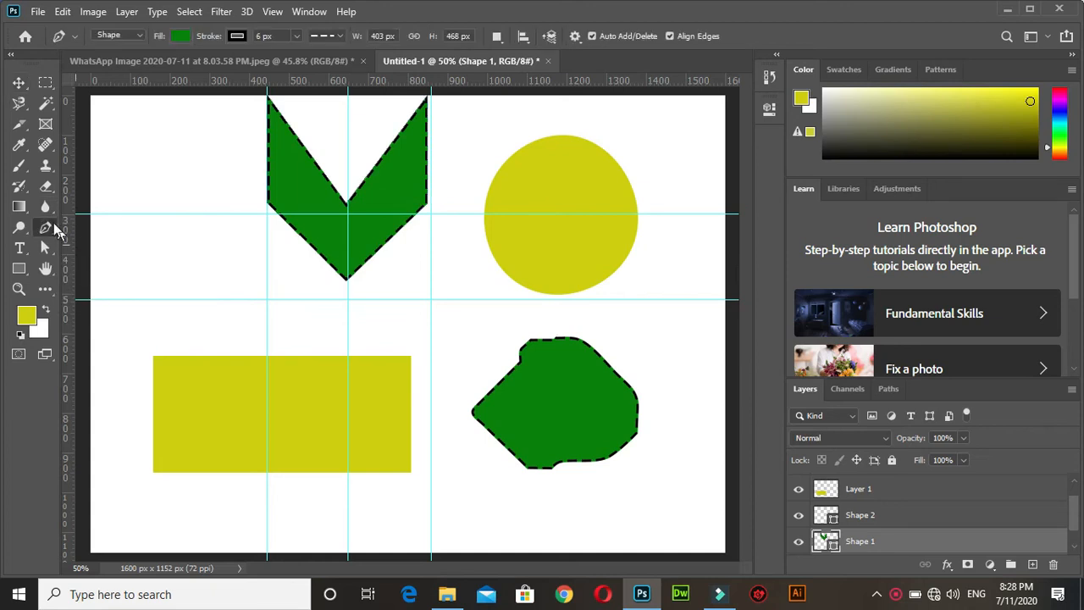
pyautogui.rightClick(41, 230)
pyautogui.click(93, 272)
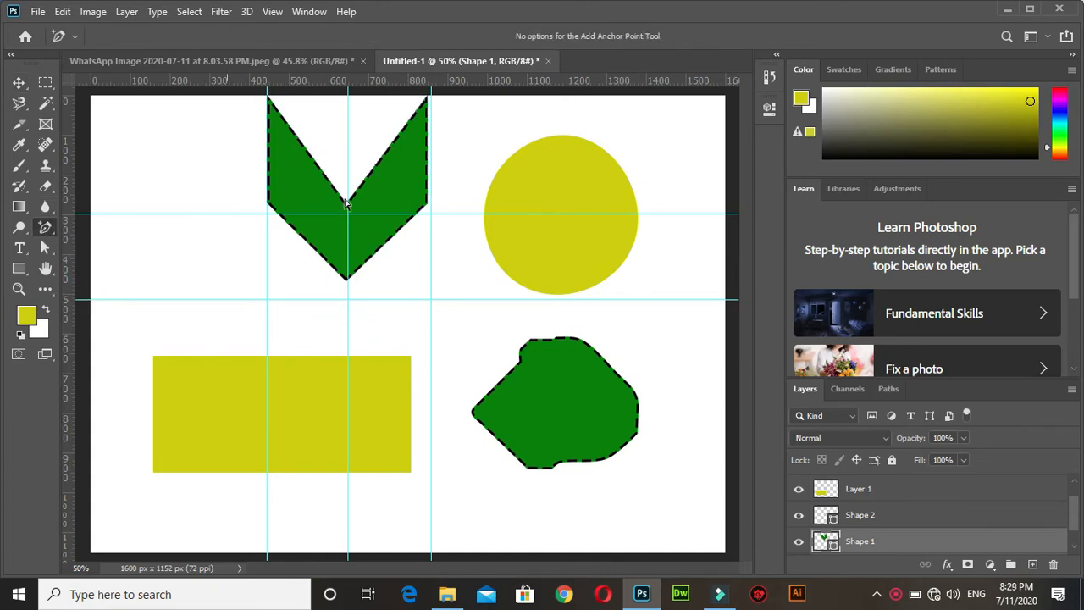
pyautogui.click(395, 186)
# Nudge the V-shaped arrow slightly to the right.
pyautogui.rightClick(46, 227)
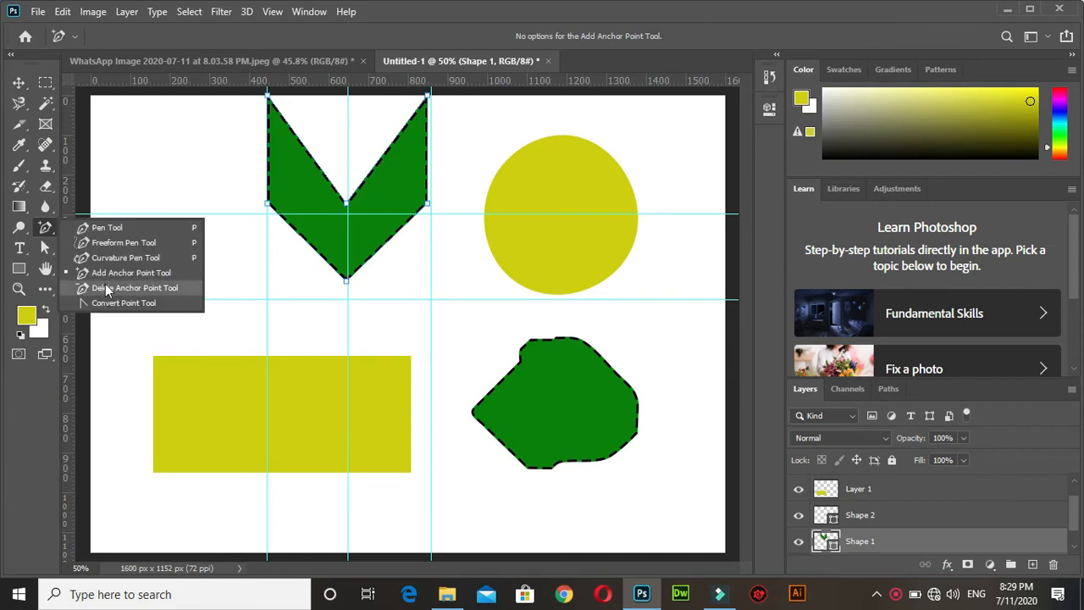
pyautogui.click(19, 83)
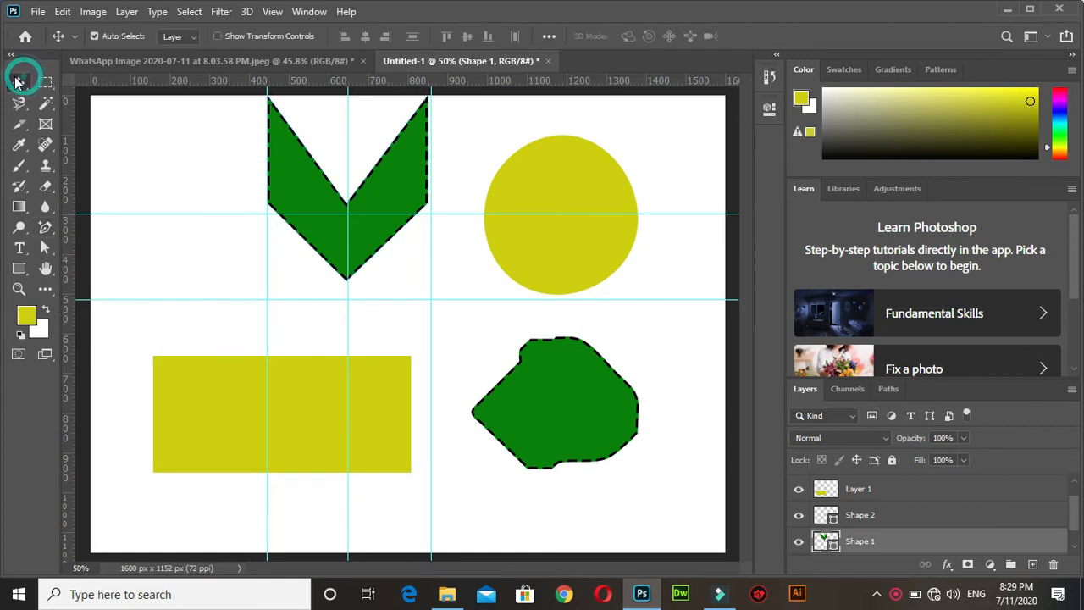
pyautogui.moveTo(398, 189)
pyautogui.mouseDown()
pyautogui.moveTo(316, 201)
pyautogui.moveTo(399, 198)
pyautogui.moveTo(397, 189)
pyautogui.mouseUp()
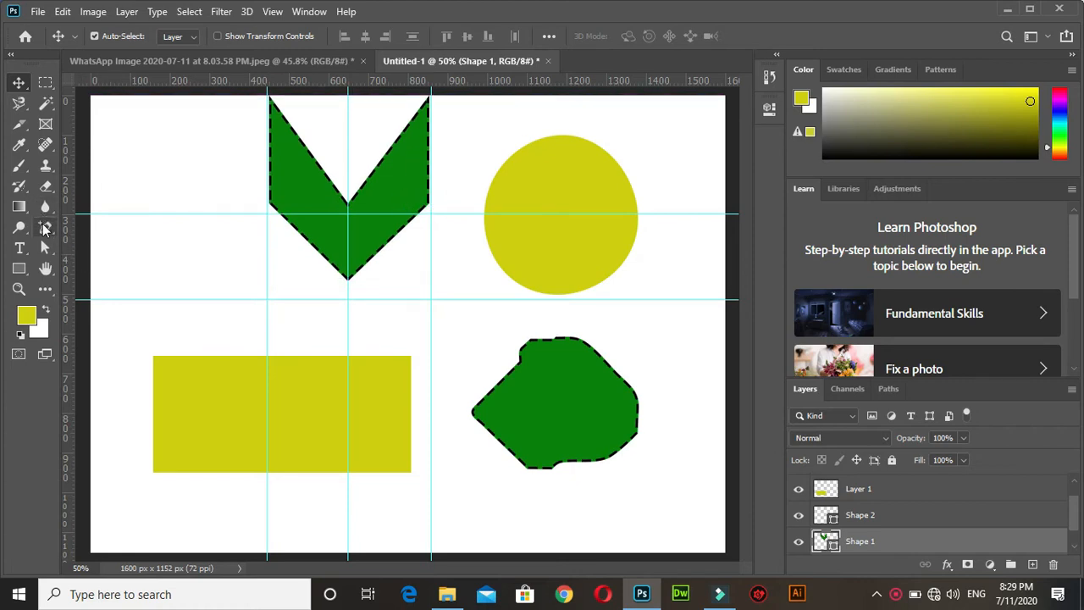
# Add four anchor points to the arrow's upper notch edges, two on each side of the V.
pyautogui.click(46, 227)
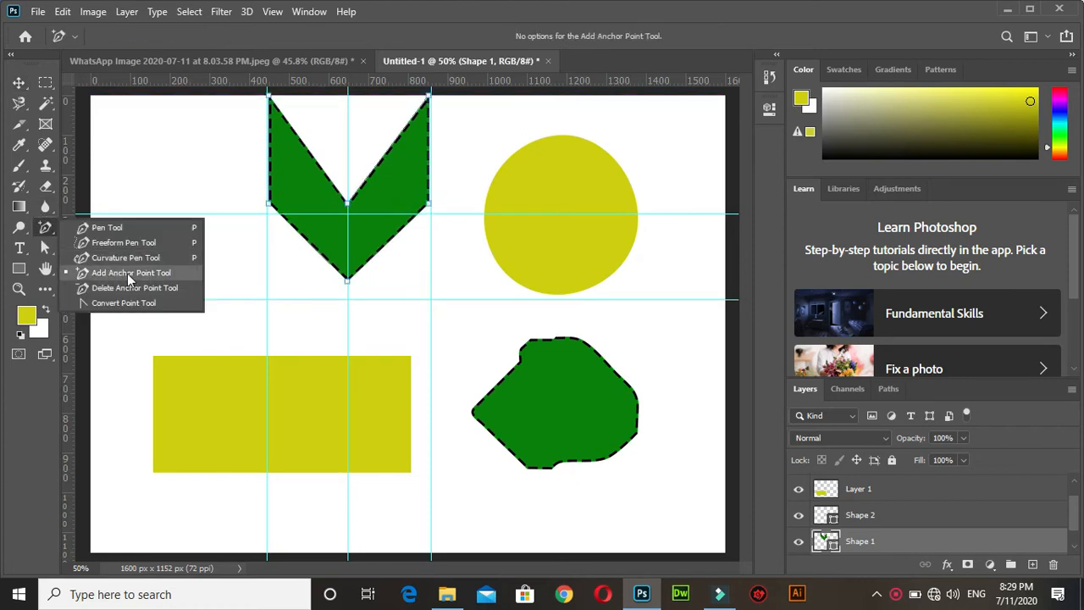
pyautogui.click(127, 273)
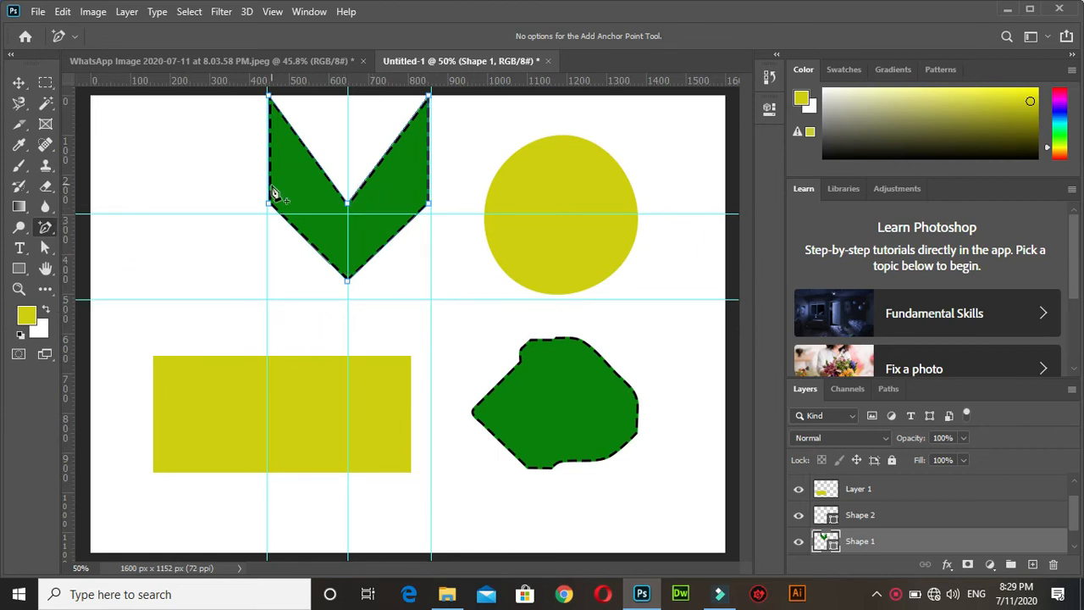
pyautogui.click(306, 146)
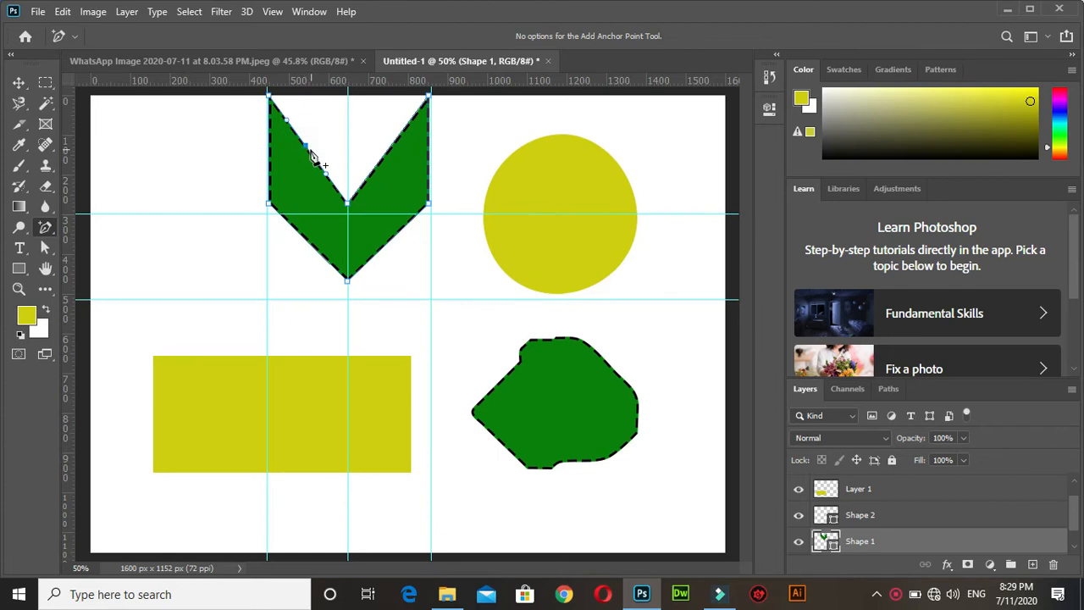
pyautogui.click(392, 148)
pyautogui.click(365, 179)
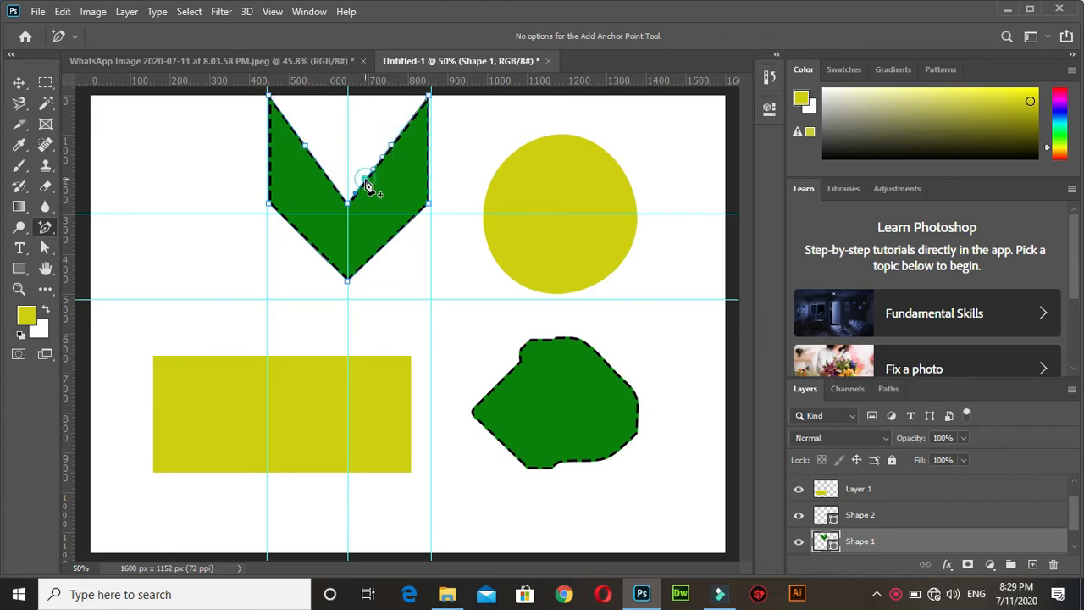
pyautogui.click(324, 174)
# Remove the added anchor points from the V-shaped arrow's left notch edge with the Delete Anchor Point tool.
pyautogui.rightClick(47, 236)
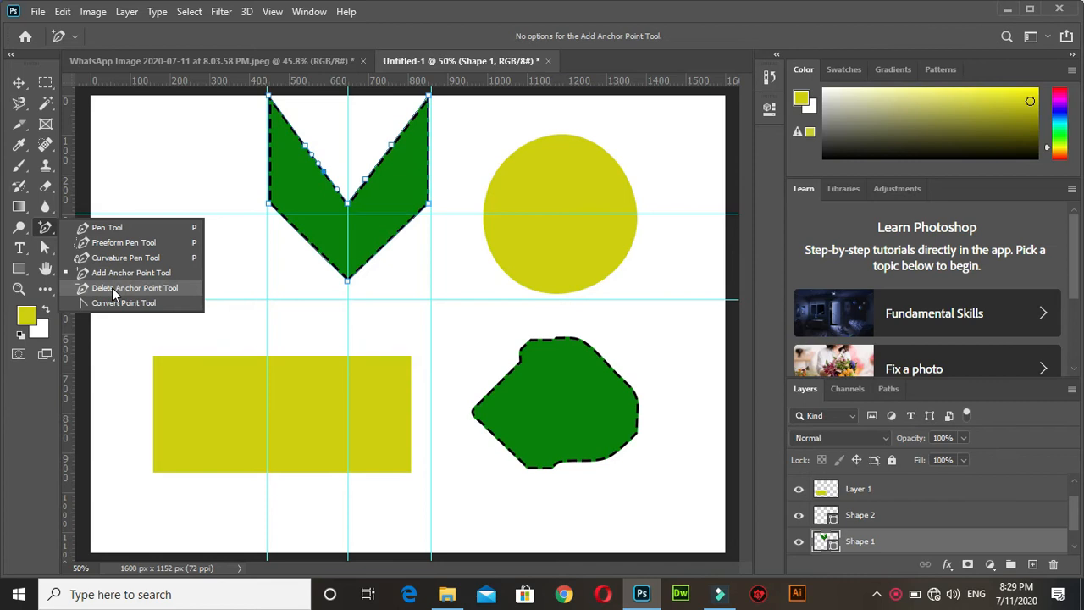
pyautogui.click(114, 289)
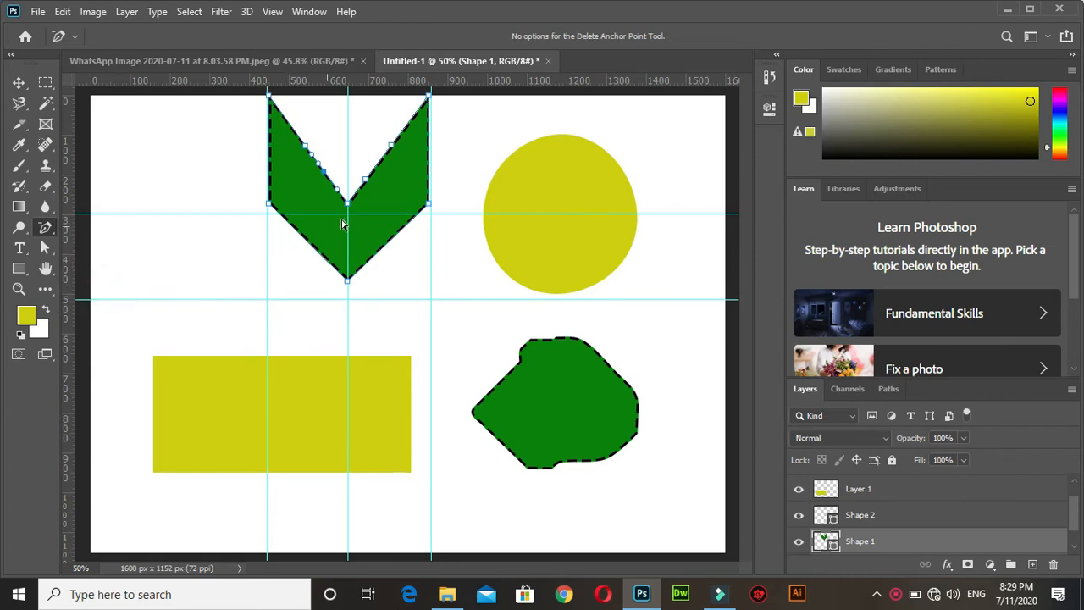
pyautogui.click(307, 148)
pyautogui.click(323, 171)
# Delete the arrow's anchor points at the notch, the upper and lower right corners, and the bottom tip.
pyautogui.click(348, 204)
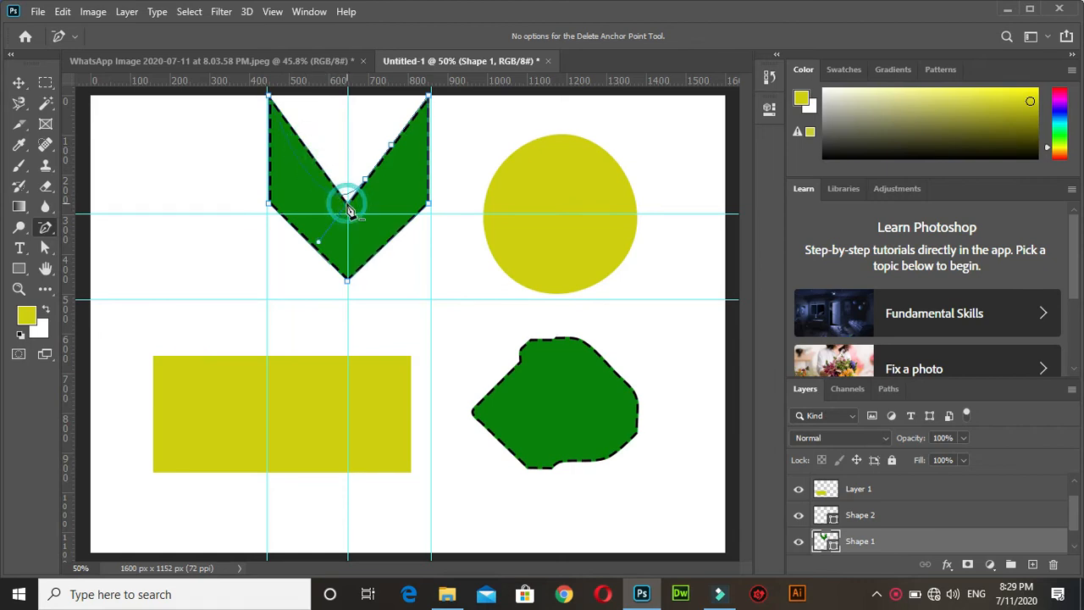
pyautogui.click(430, 96)
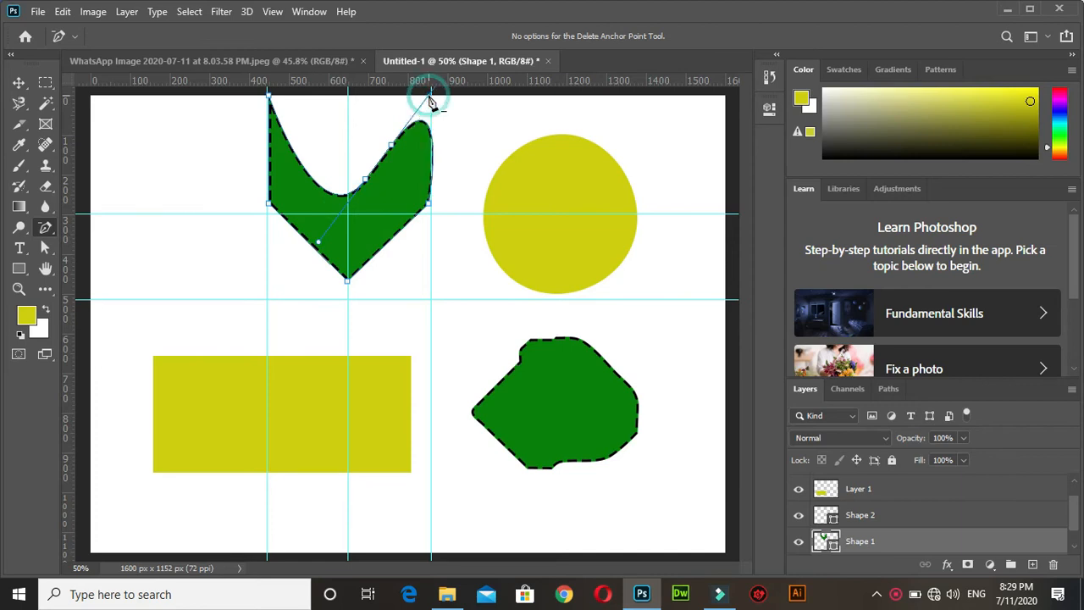
pyautogui.click(430, 205)
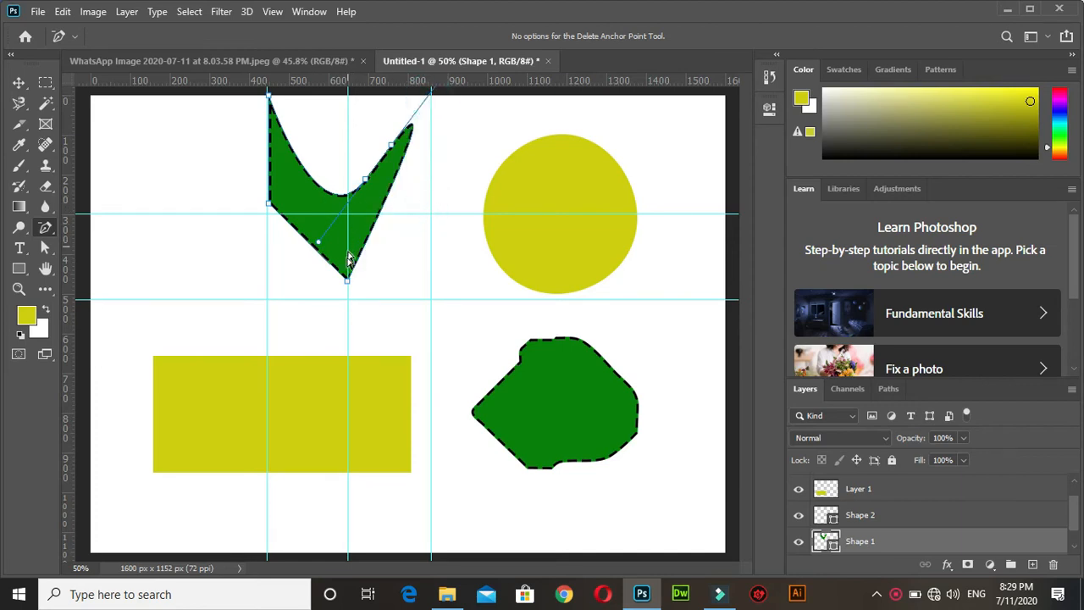
pyautogui.click(348, 283)
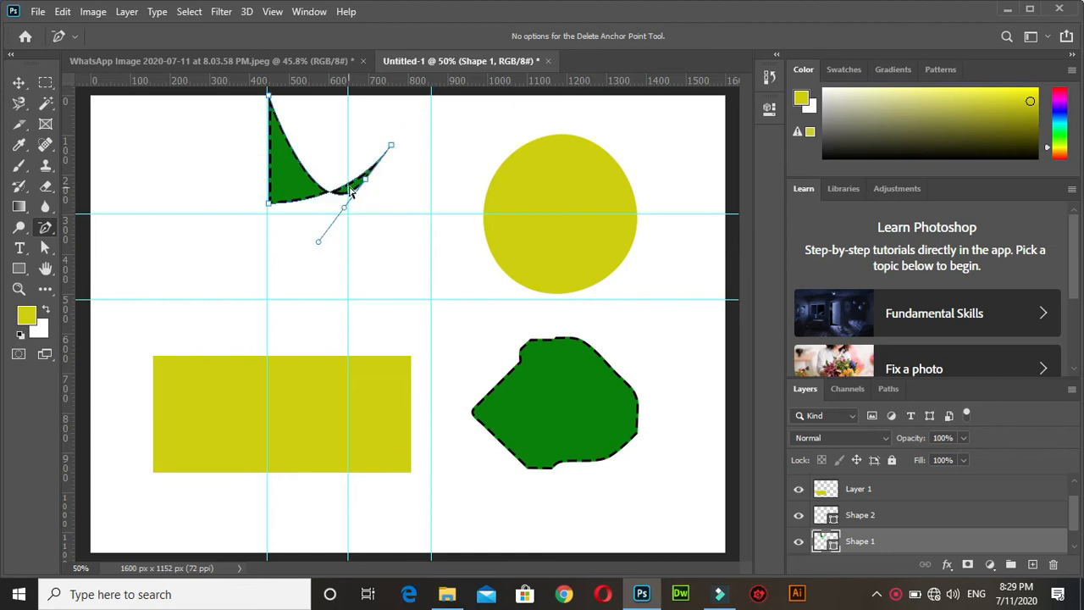
# Undo the deletion of the arrow's notch, right corner and bottom tip anchor points.
pyautogui.hotkey('ctrl', 'z')
pyautogui.hotkey('ctrl', 'z')
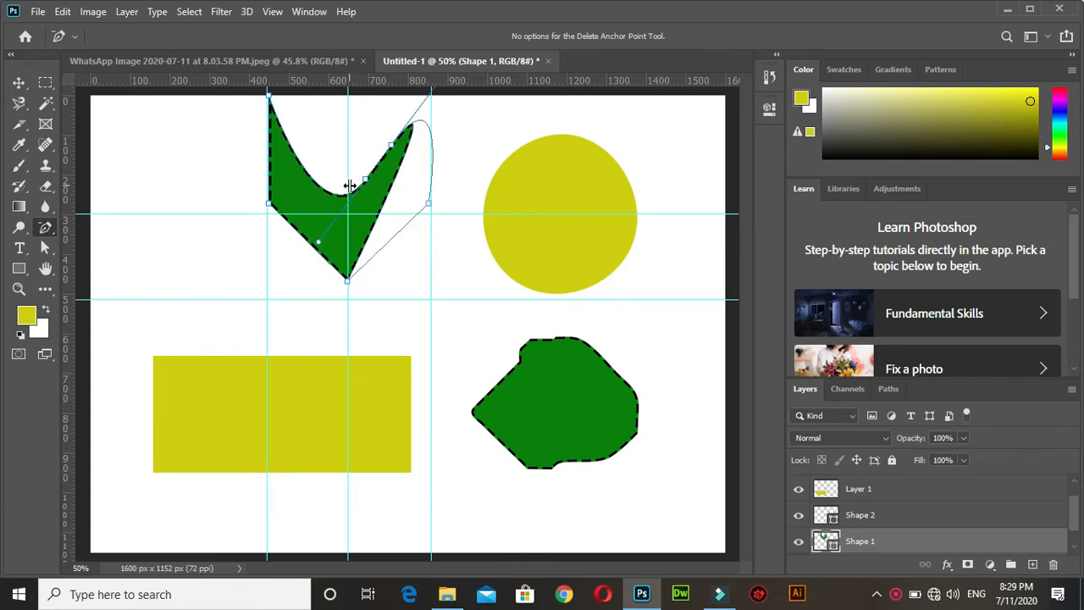
pyautogui.hotkey('ctrl', 'z')
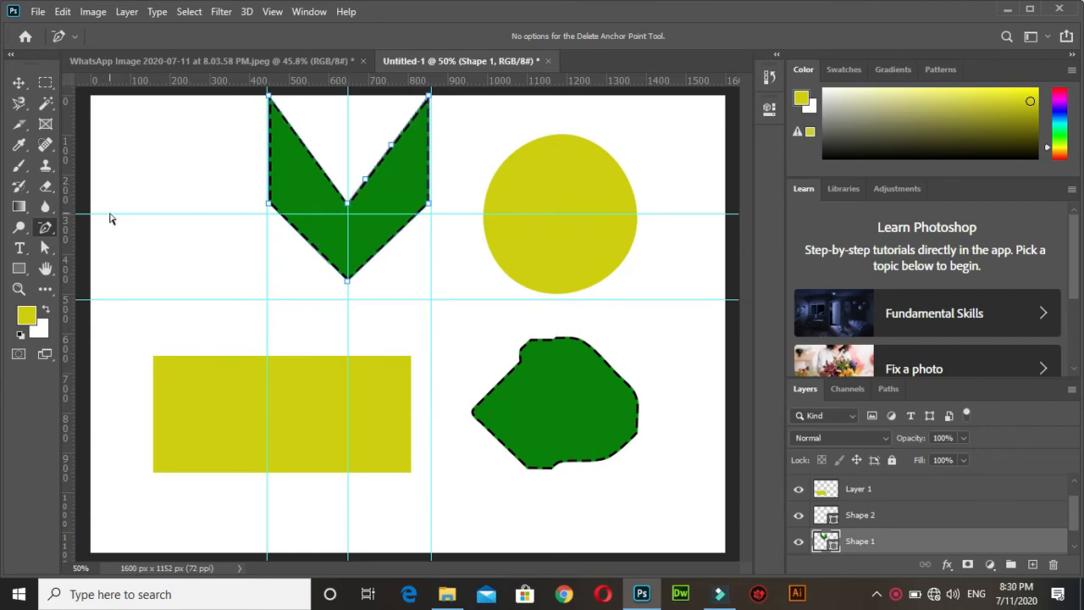
# Curve the arrow's bottom tip and lower right corner with the Convert Point tool, pulling their direction handles outward independently.
pyautogui.rightClick(45, 227)
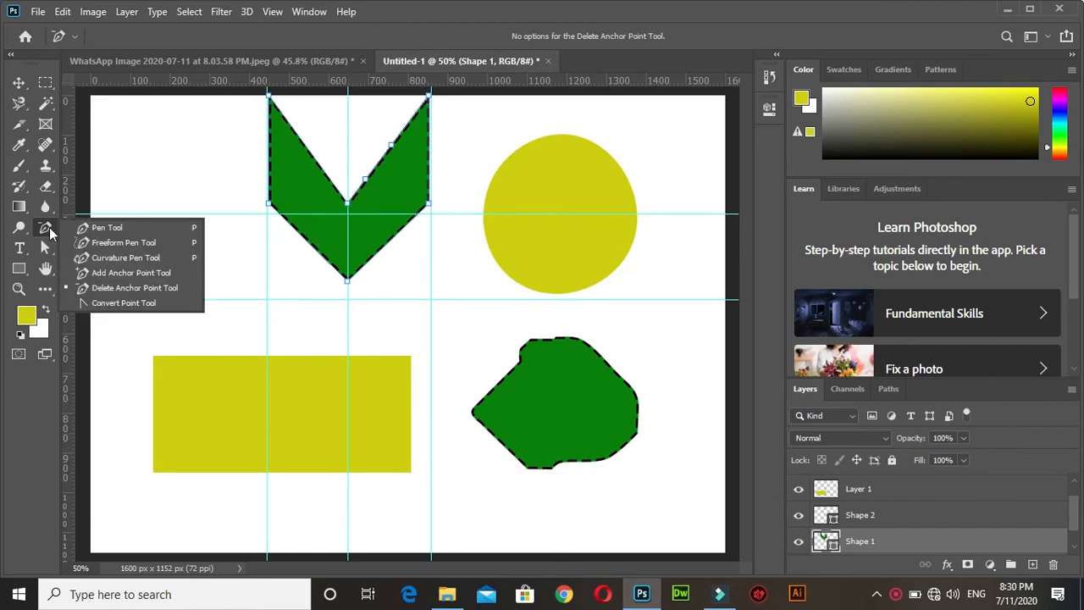
pyautogui.click(144, 303)
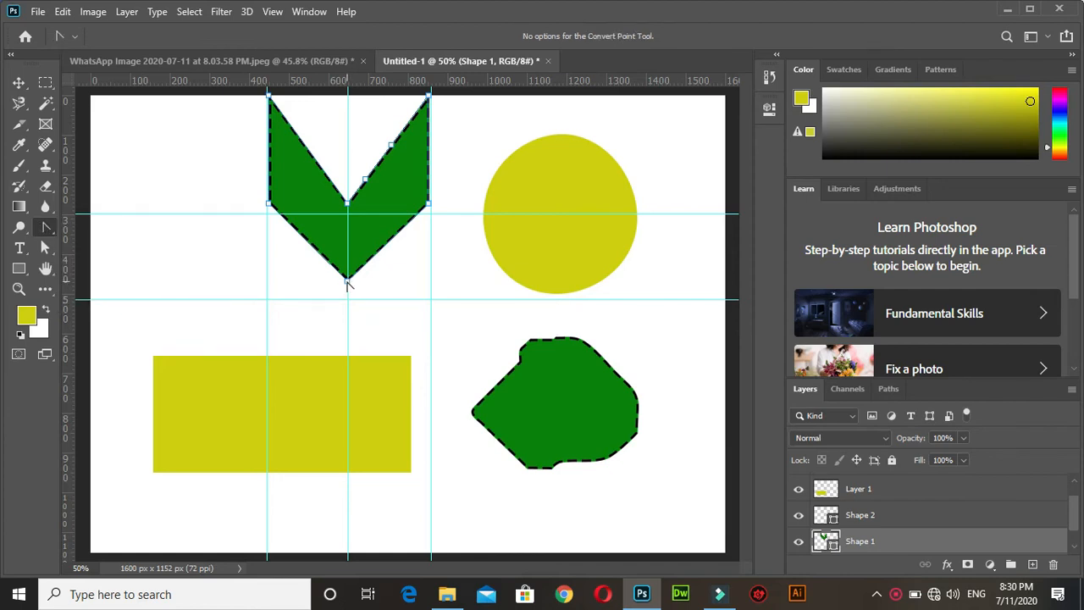
pyautogui.moveTo(347, 281); pyautogui.dragTo(378, 354)
pyautogui.moveTo(271, 288); pyautogui.dragTo(311, 353)
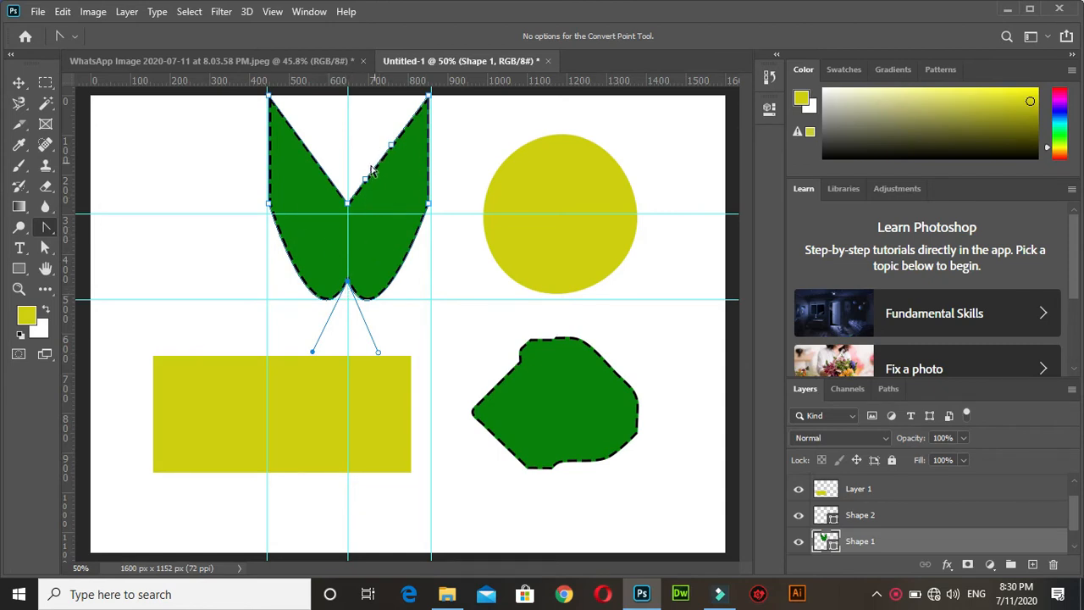
pyautogui.moveTo(430, 205); pyautogui.dragTo(495, 215)
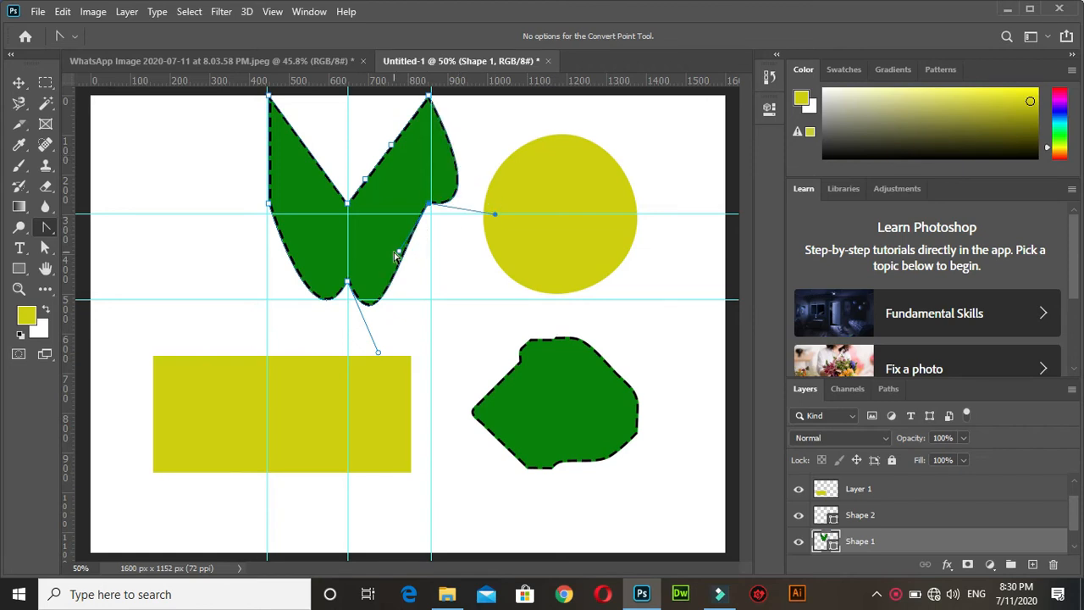
pyautogui.moveTo(398, 251); pyautogui.dragTo(471, 258)
# Undo all Convert Point changes to the arrow's bottom tip and lower right corner.
pyautogui.hotkey('ctrl', 'z')
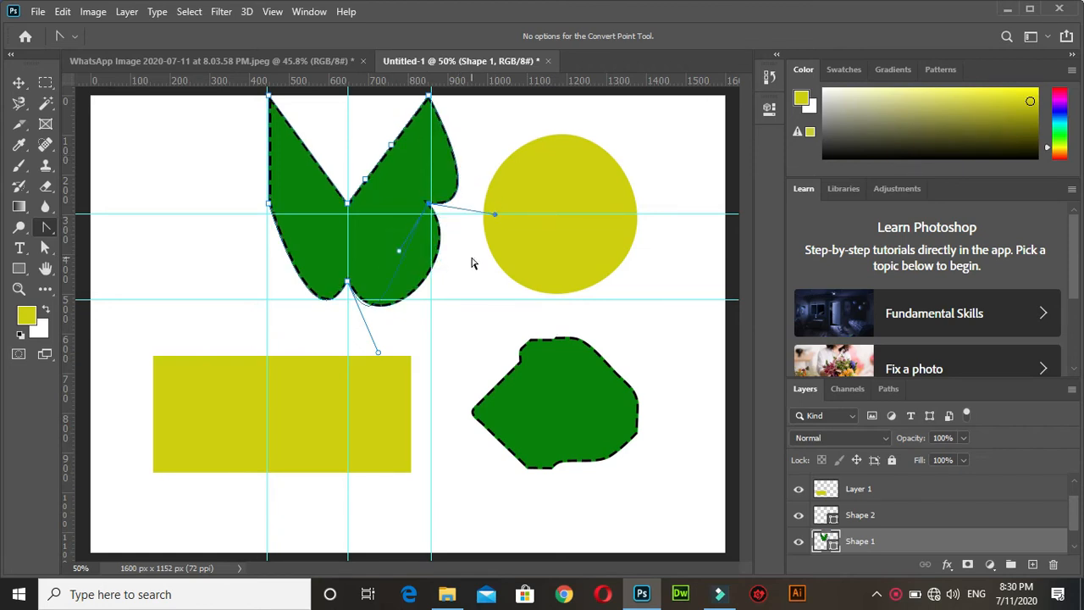
pyautogui.hotkey('ctrl', 'z')
pyautogui.hotkey('ctrl', 'z')
pyautogui.hotkey('ctrl', 'z')
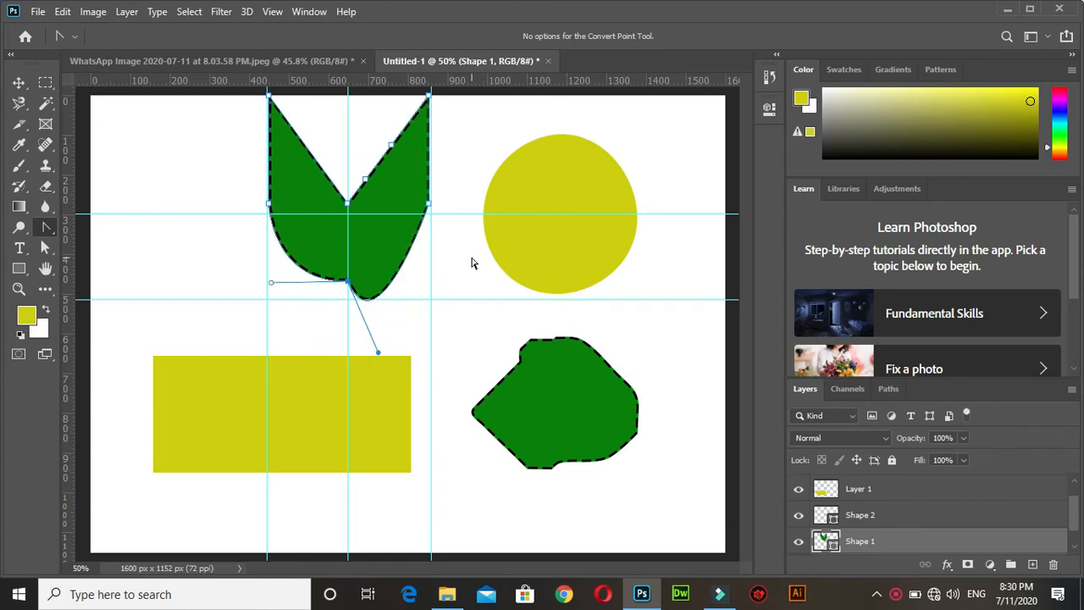
pyautogui.hotkey('ctrl', 'z')
pyautogui.hotkey('ctrl', 'z')
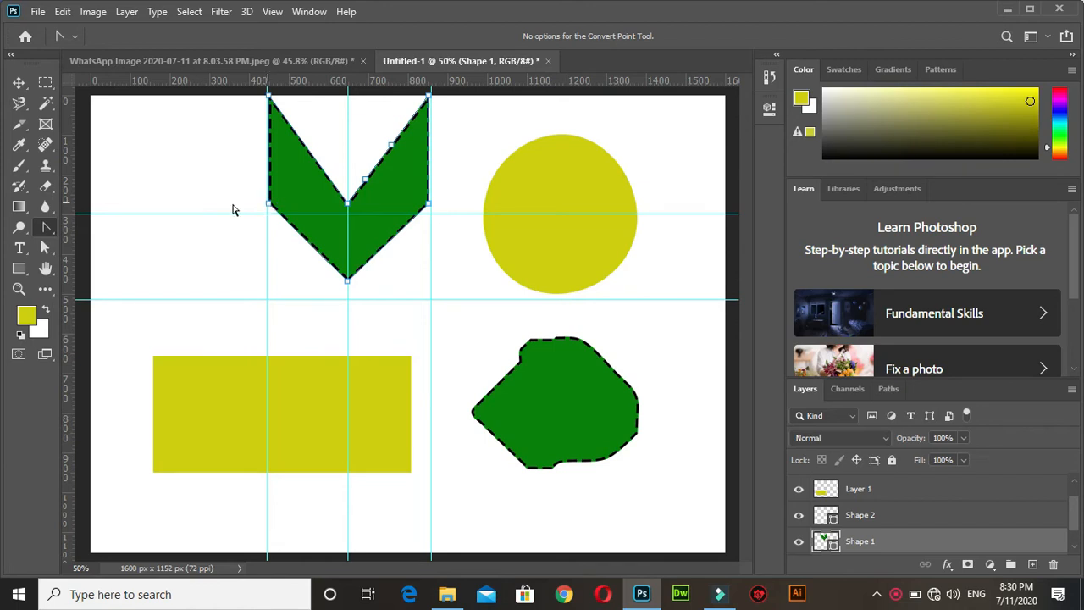
# Move the whole V-shaped arrow about 250 px to the left with the Path Selection tool.
pyautogui.click(44, 246)
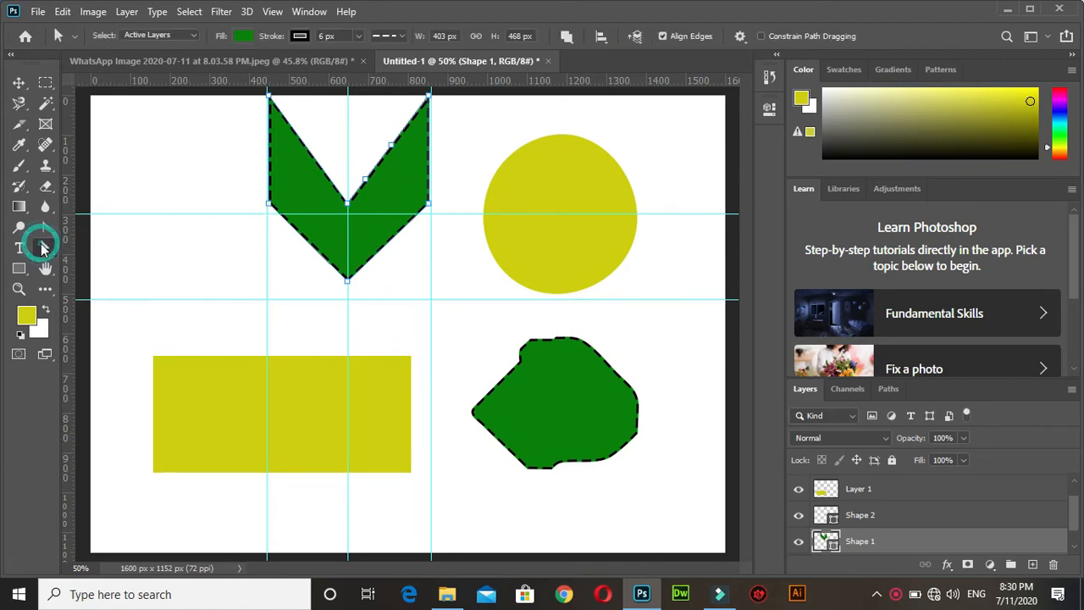
pyautogui.rightClick(42, 246)
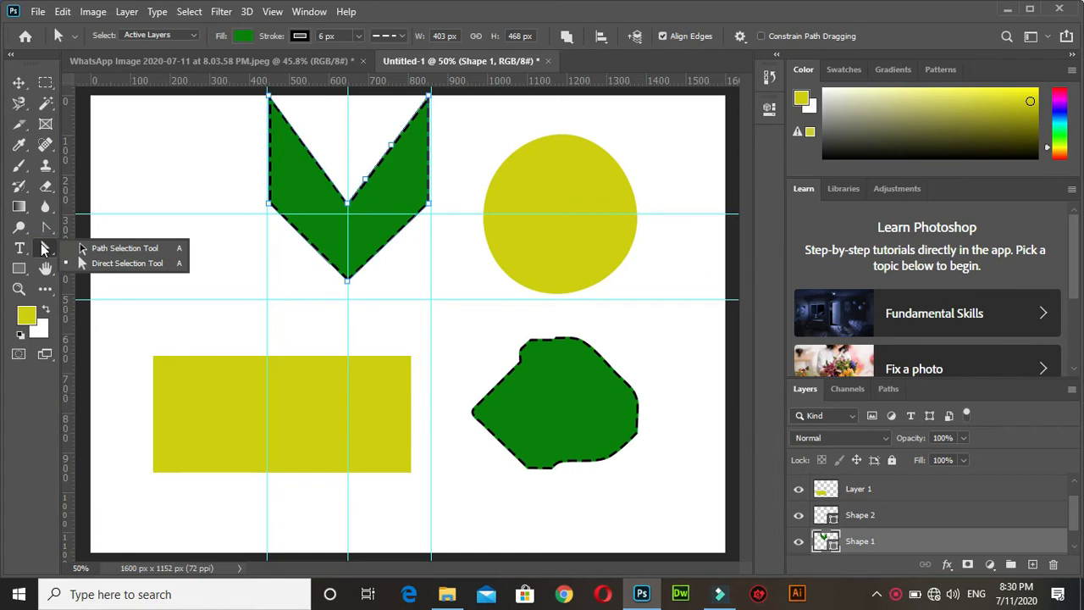
pyautogui.click(131, 249)
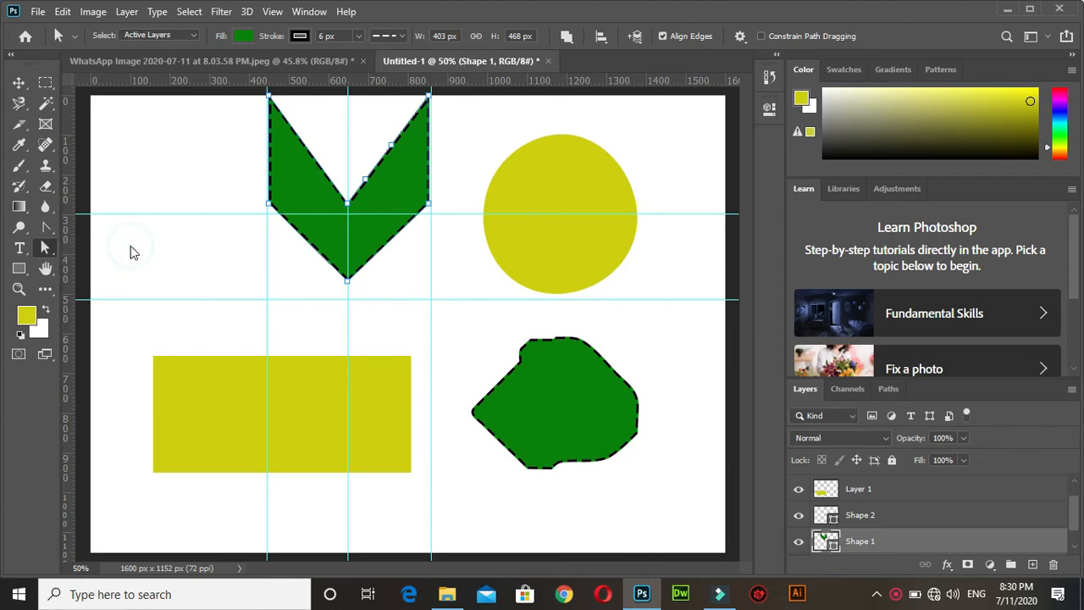
pyautogui.click(305, 185)
pyautogui.moveTo(283, 185); pyautogui.dragTo(205, 193)
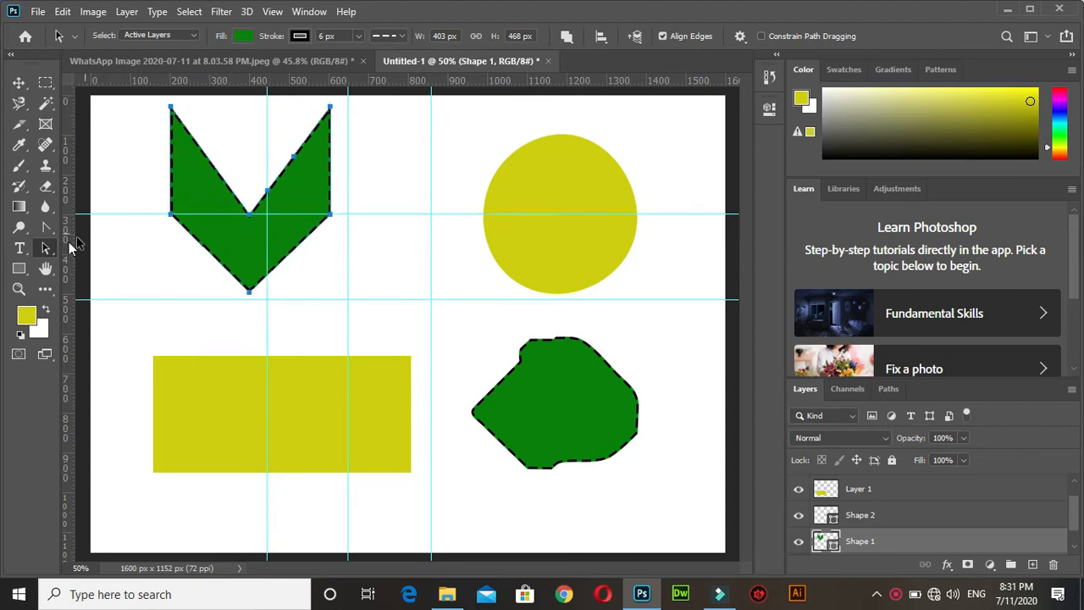
# Try stretching the arrow's lower right and lower left corners outward with the Direct Selection tool, and undo both moves.
pyautogui.click(46, 245)
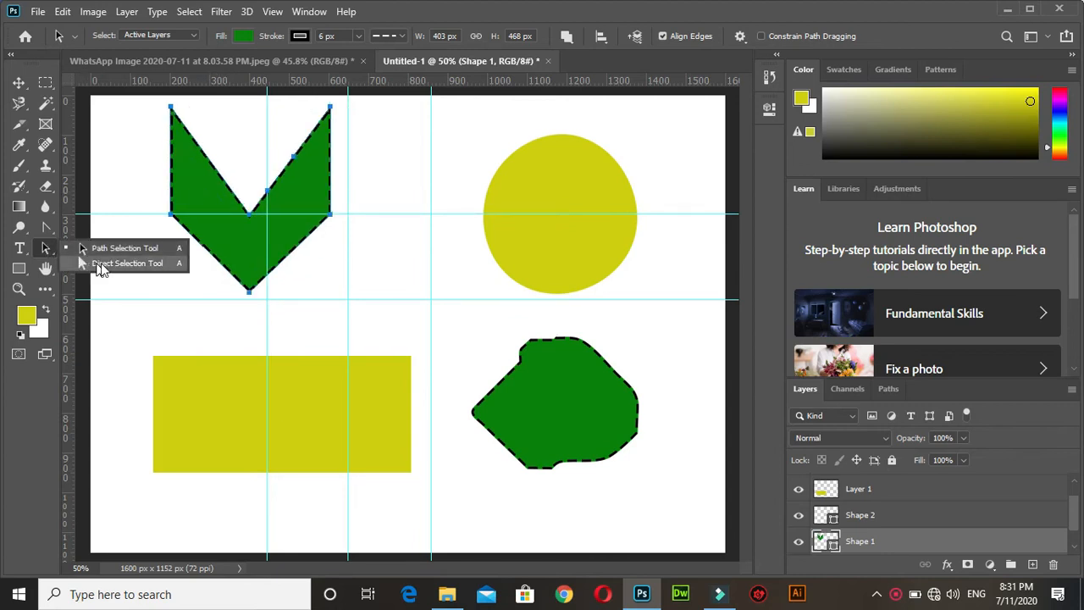
pyautogui.click(109, 264)
pyautogui.moveTo(364, 264); pyautogui.dragTo(303, 198)
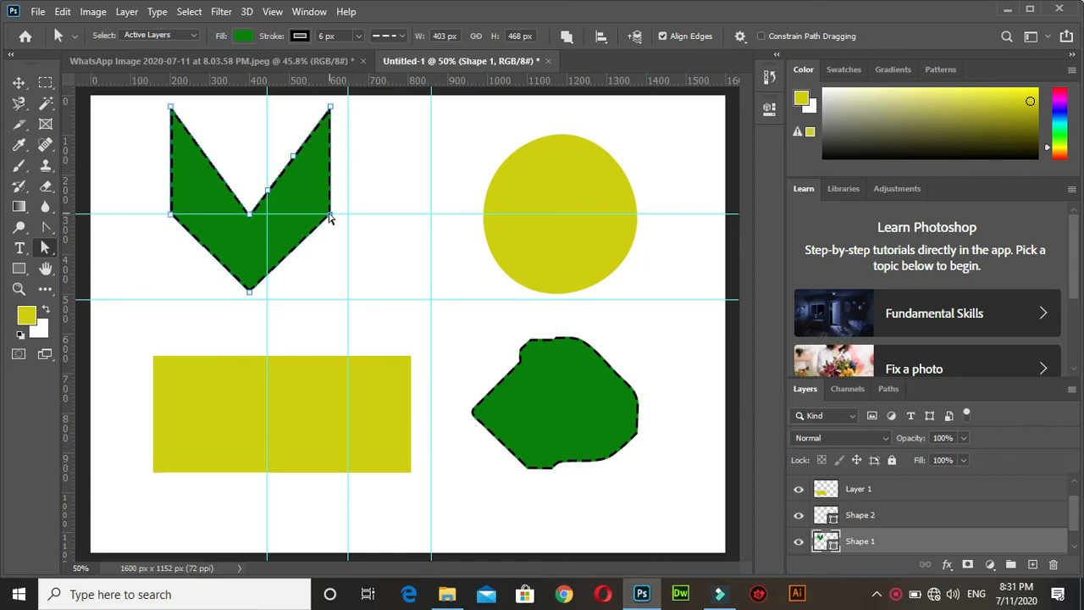
pyautogui.moveTo(330, 216); pyautogui.dragTo(407, 214)
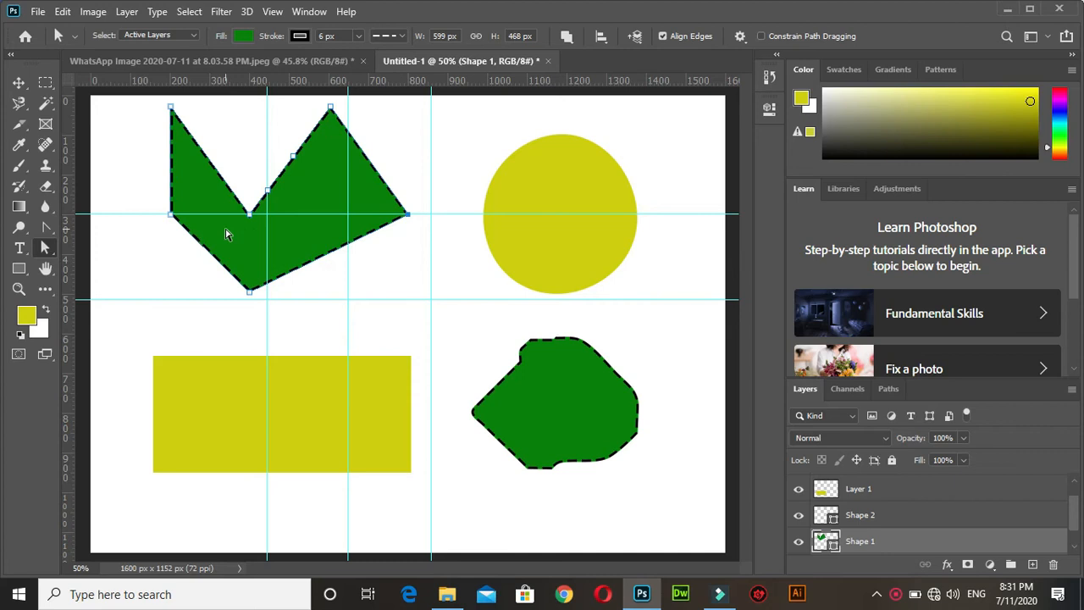
pyautogui.moveTo(171, 215); pyautogui.dragTo(110, 215)
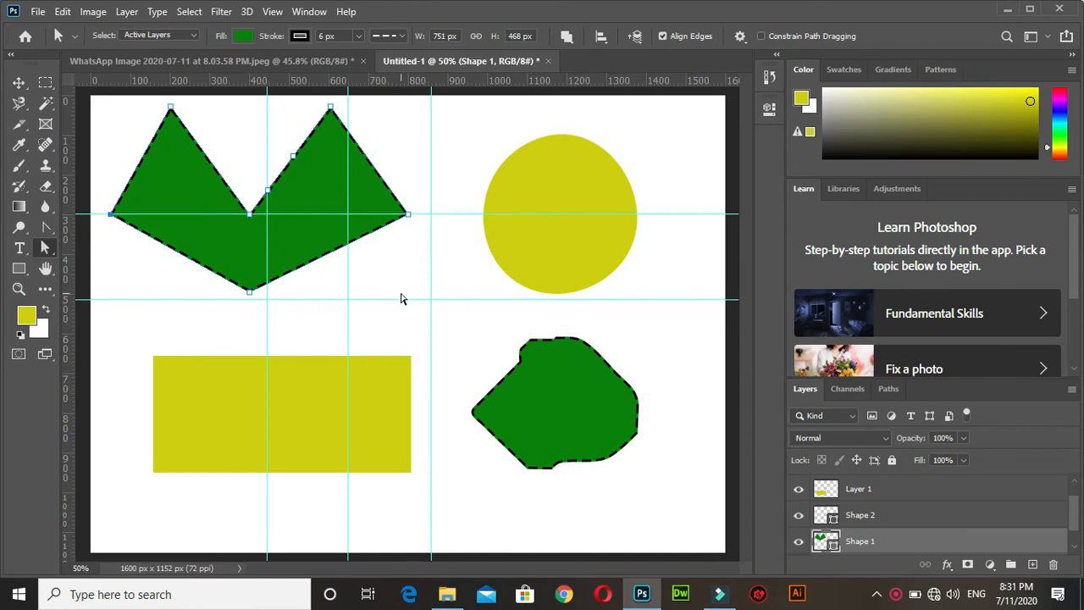
pyautogui.hotkey('ctrl', 'z')
pyautogui.hotkey('ctrl', 'z')
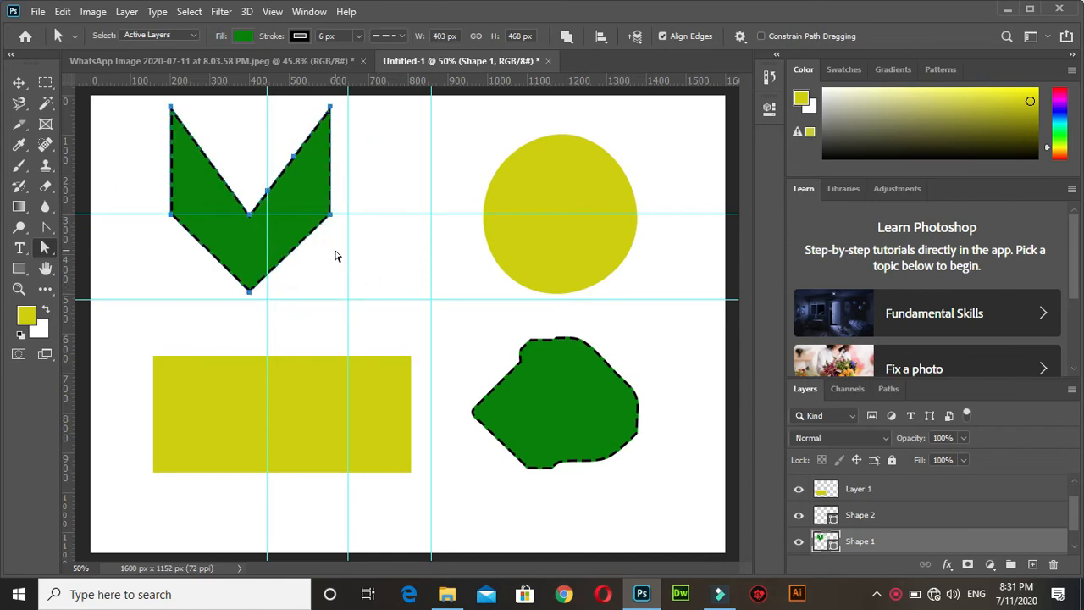
# Try moving the arrow's two right-side corner anchor points together to the right, and undo the changes.
pyautogui.moveTo(366, 245); pyautogui.dragTo(317, 100)
pyautogui.moveTo(331, 110); pyautogui.dragTo(407, 106)
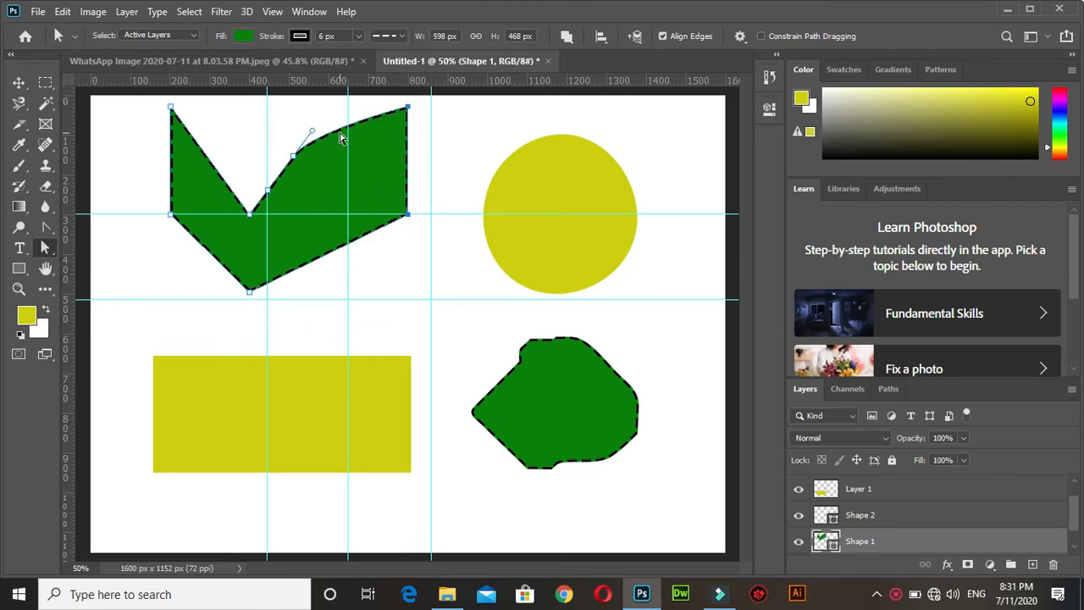
pyautogui.hotkey('ctrl', 'z')
pyautogui.moveTo(330, 107); pyautogui.dragTo(332, 132)
pyautogui.hotkey('ctrl', 'z')
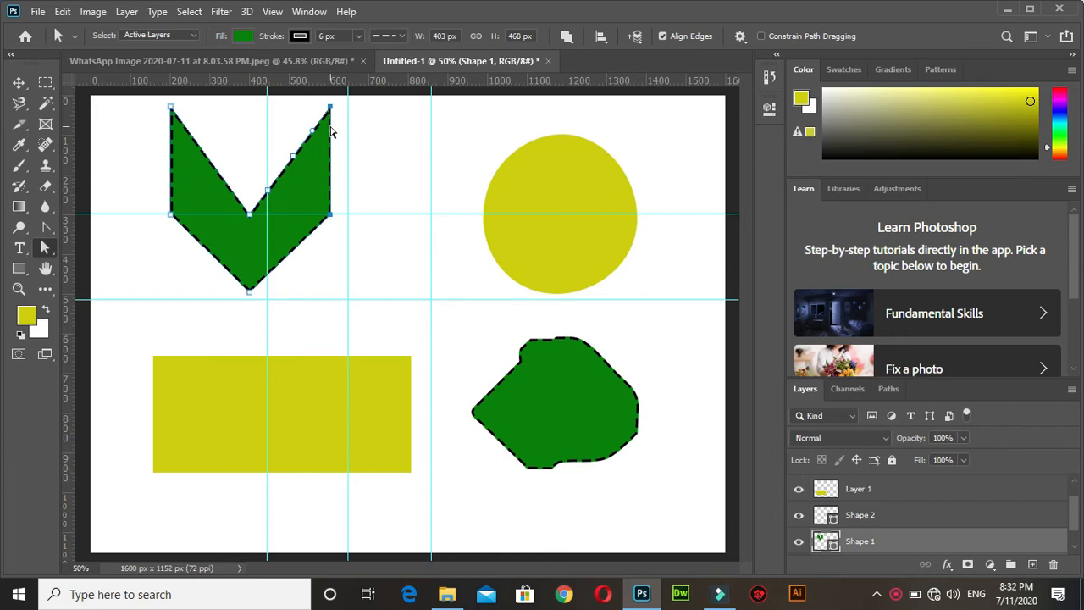
pyautogui.click(43, 248)
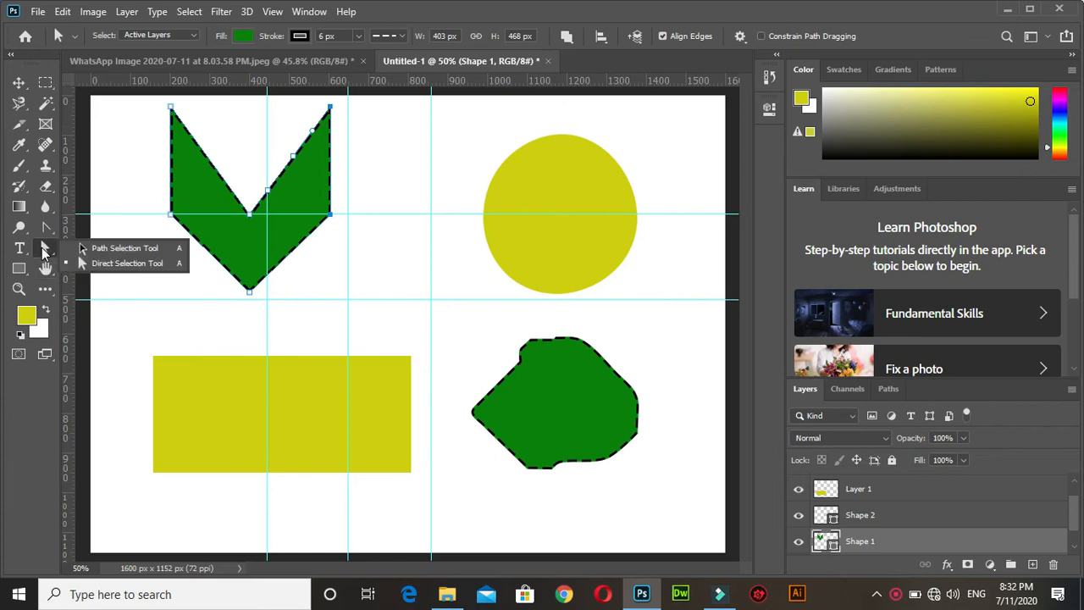
pyautogui.click(45, 231)
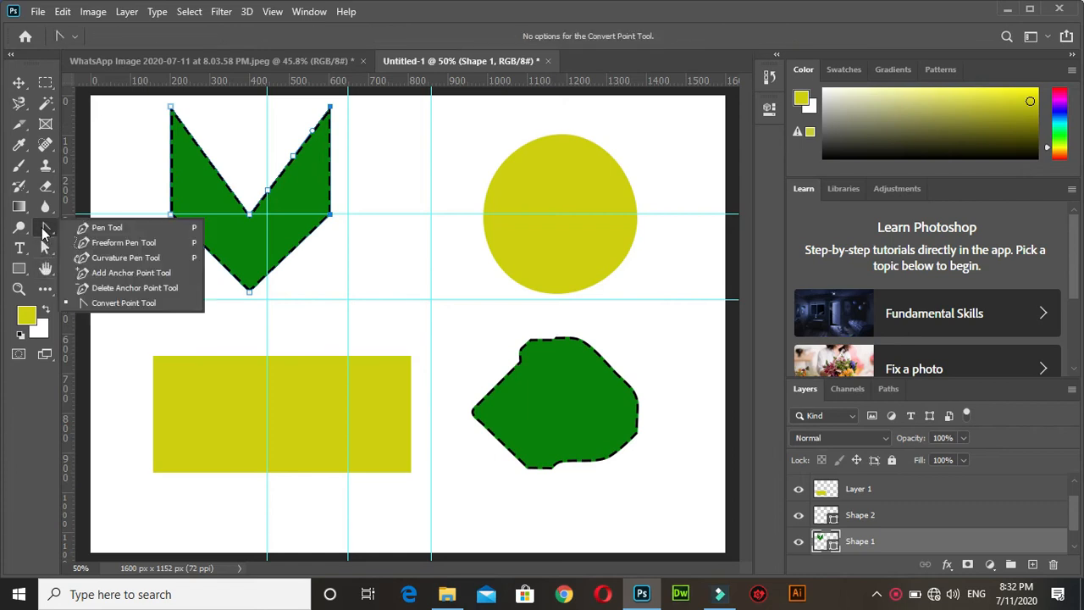
# Delete the V-shaped arrow, the yellow rectangle, the irregular green shape and the yellow circle from the canvas.
pyautogui.click(18, 82)
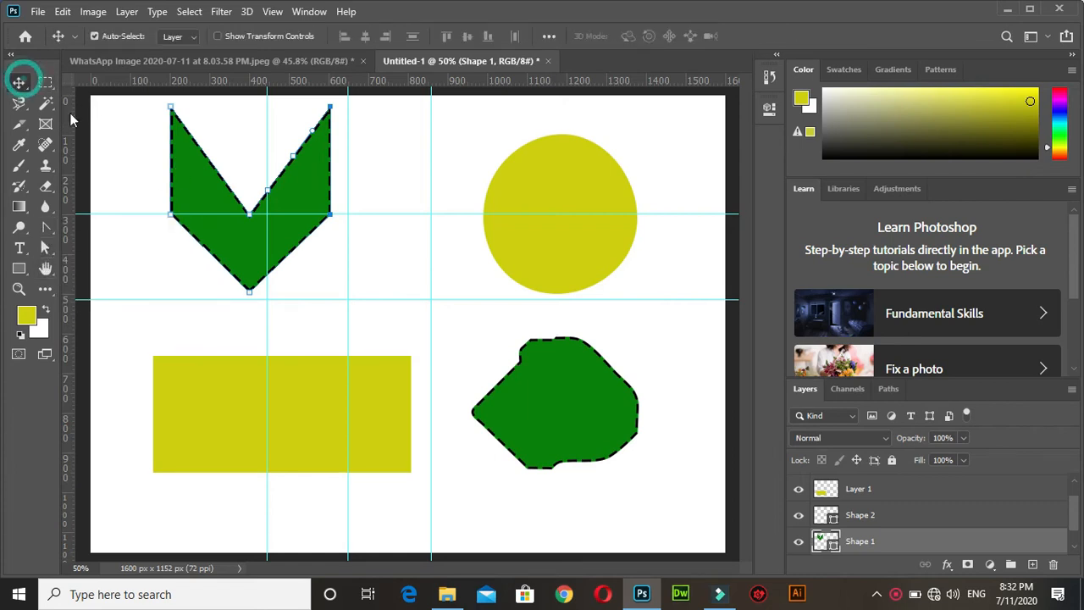
pyautogui.press('Delete')
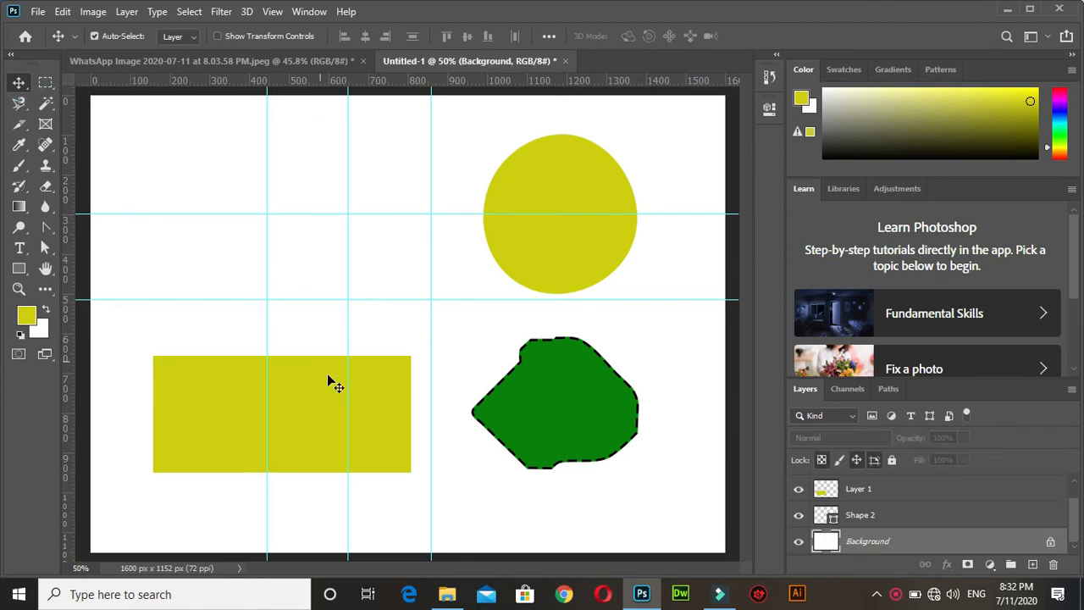
pyautogui.click(300, 416)
pyautogui.press('Delete')
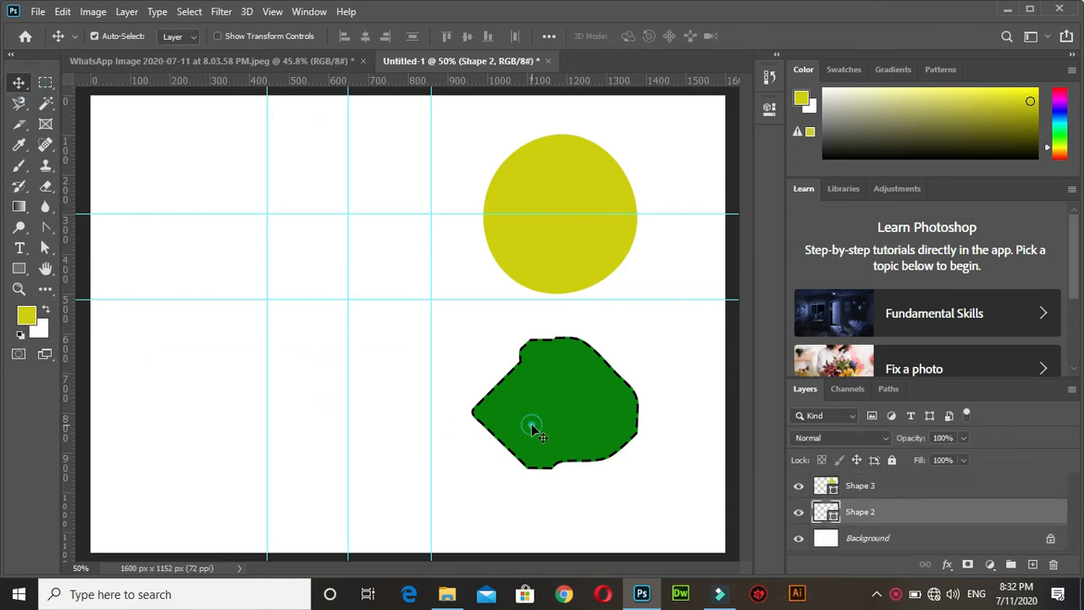
pyautogui.press('Delete')
pyautogui.click(541, 203)
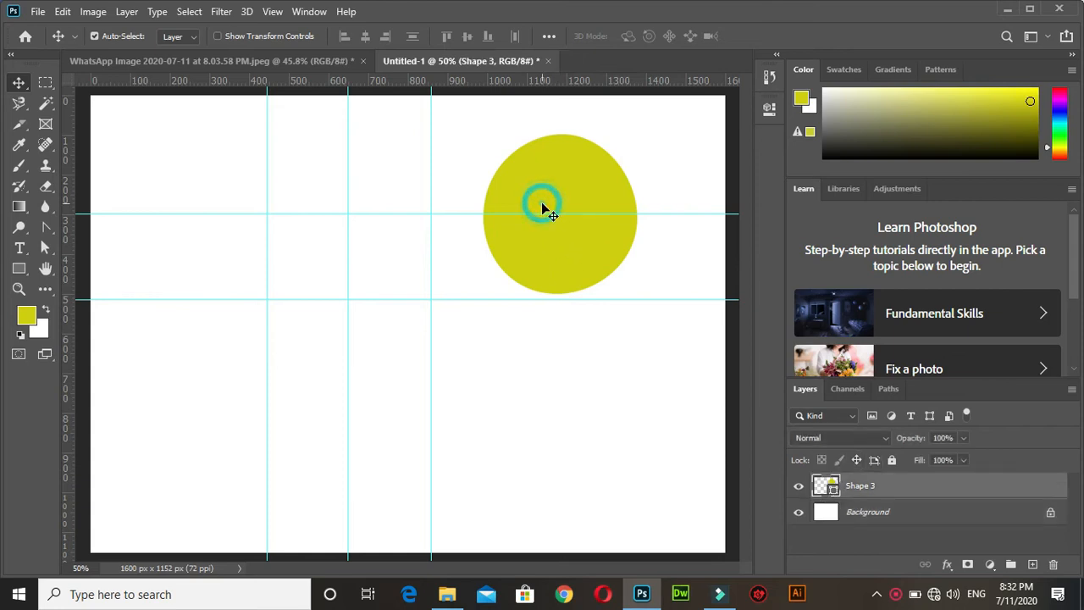
pyautogui.press('Delete')
# Remove the three vertical guides from the canvas.
pyautogui.moveTo(349, 267); pyautogui.dragTo(65, 245)
pyautogui.moveTo(266, 254); pyautogui.dragTo(25, 258)
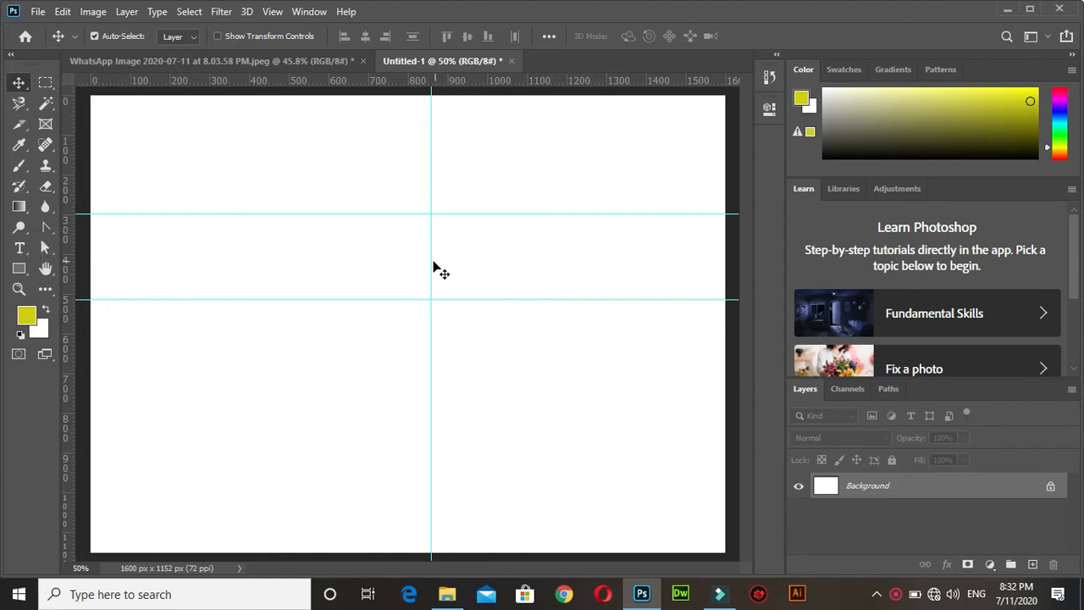
pyautogui.moveTo(431, 259); pyautogui.dragTo(59, 256)
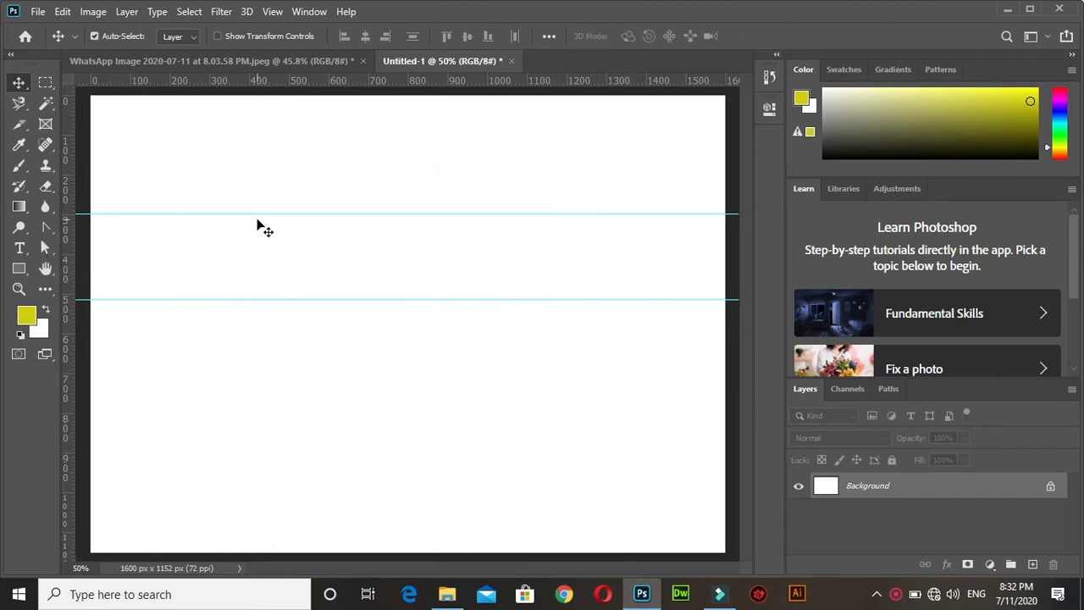
# Move the two horizontal guides to about 80 px and 230 px, and add a vertical guide at about 800 px.
pyautogui.moveTo(259, 214); pyautogui.dragTo(292, 128)
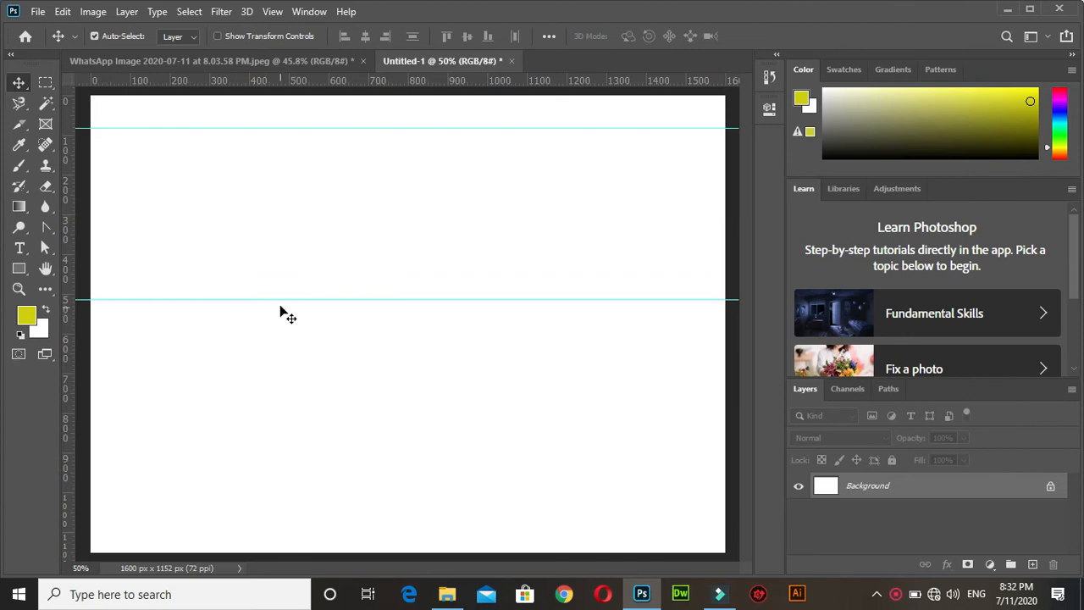
pyautogui.moveTo(281, 300); pyautogui.dragTo(281, 201)
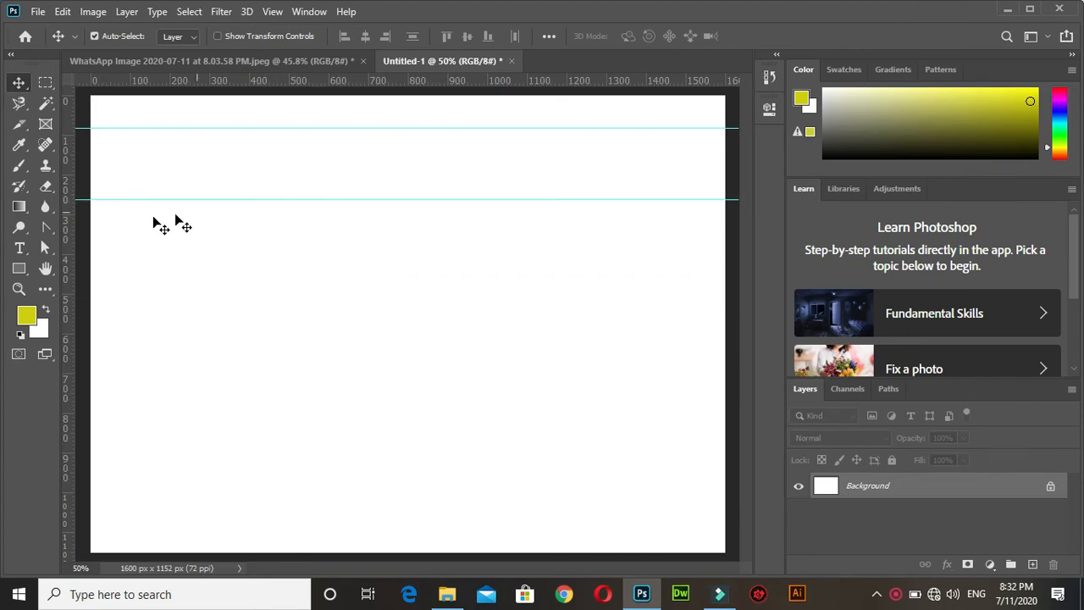
pyautogui.moveTo(68, 227); pyautogui.dragTo(408, 225)
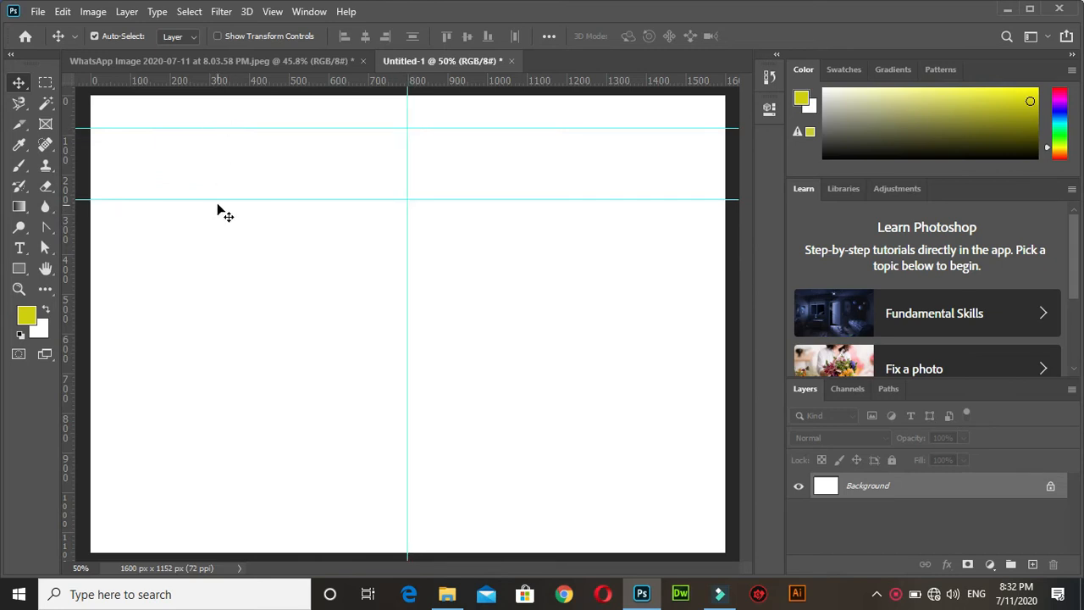
pyautogui.moveTo(217, 202); pyautogui.dragTo(215, 185)
# Draw a closed banner about 1602 by 229 px across the canvas along the guides with the Pen tool, with an S-curved lower edge.
pyautogui.rightClick(46, 227)
pyautogui.click(84, 222)
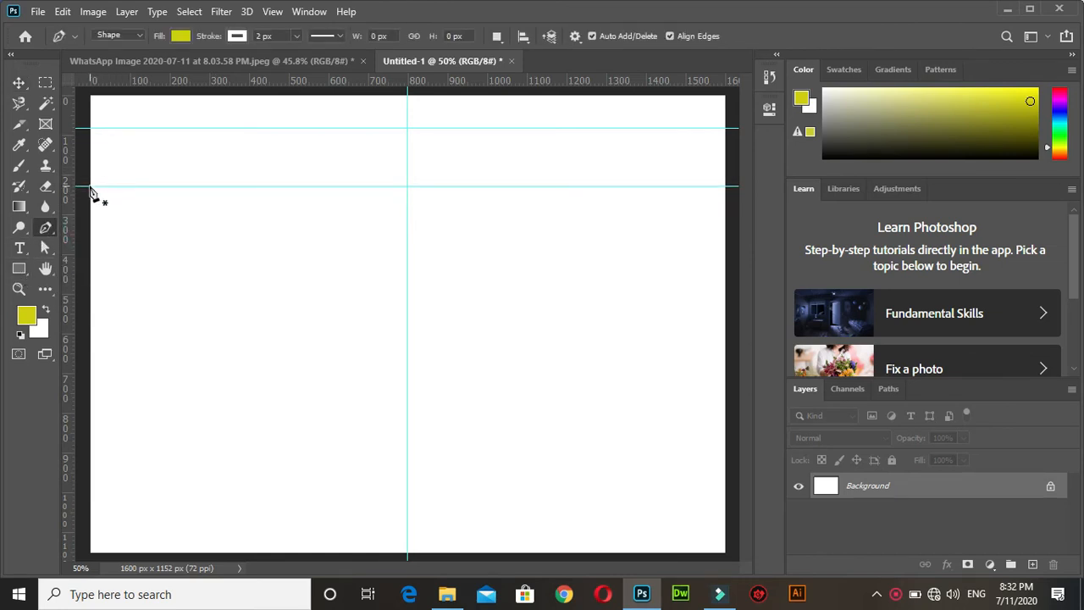
pyautogui.click(90, 186)
pyautogui.moveTo(407, 187); pyautogui.dragTo(576, 263)
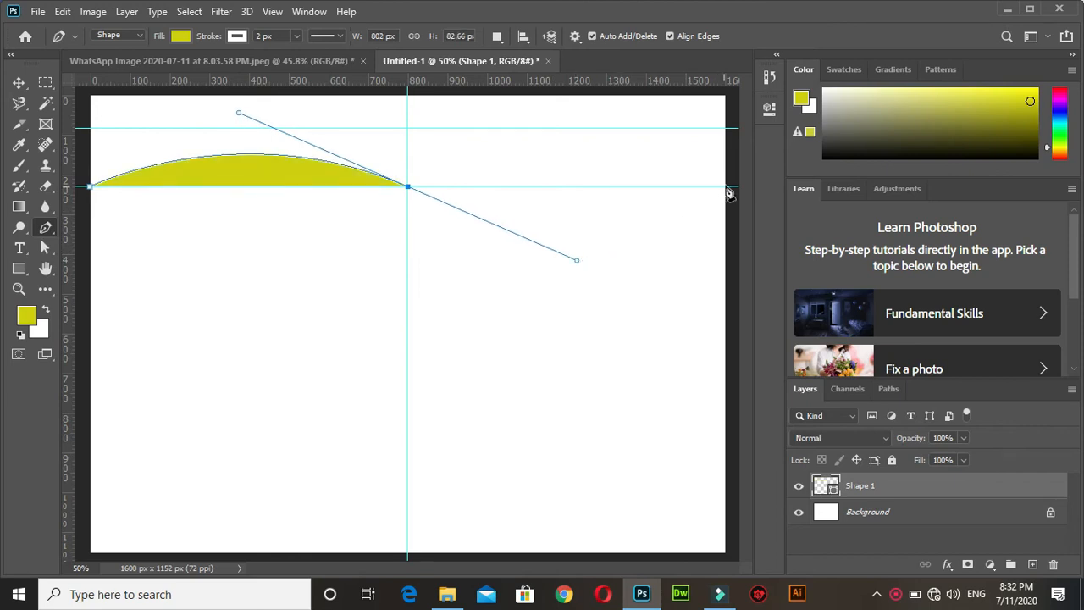
pyautogui.click(725, 186)
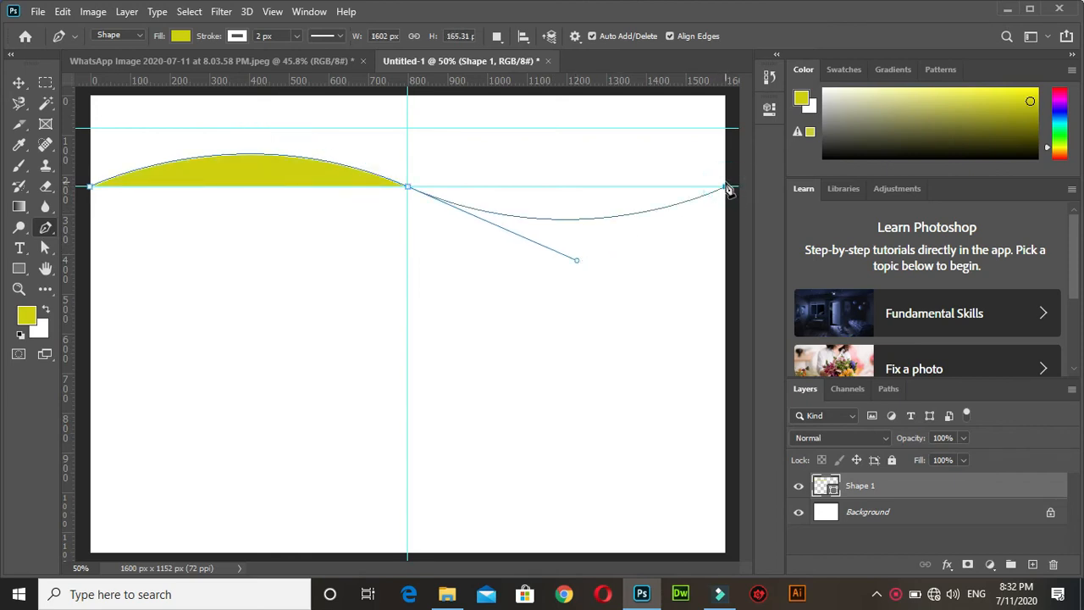
pyautogui.click(726, 130)
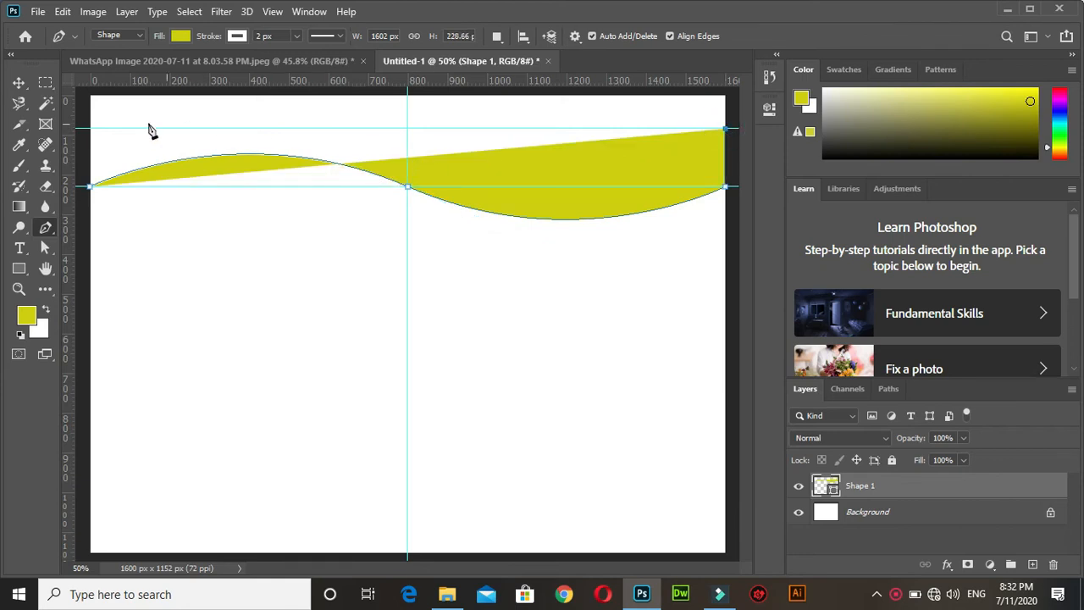
pyautogui.click(91, 129)
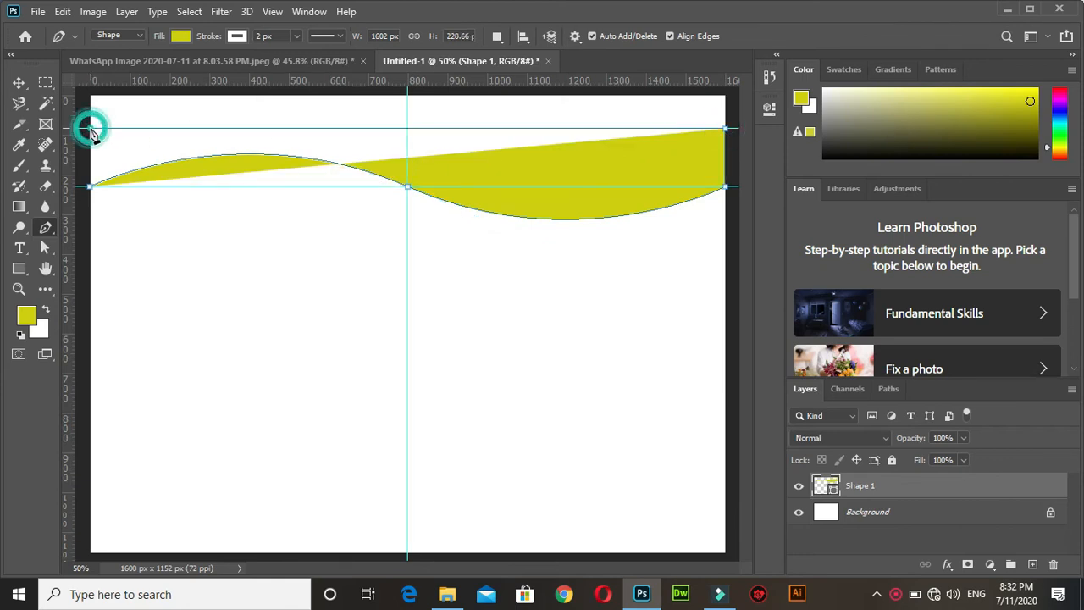
pyautogui.click(91, 187)
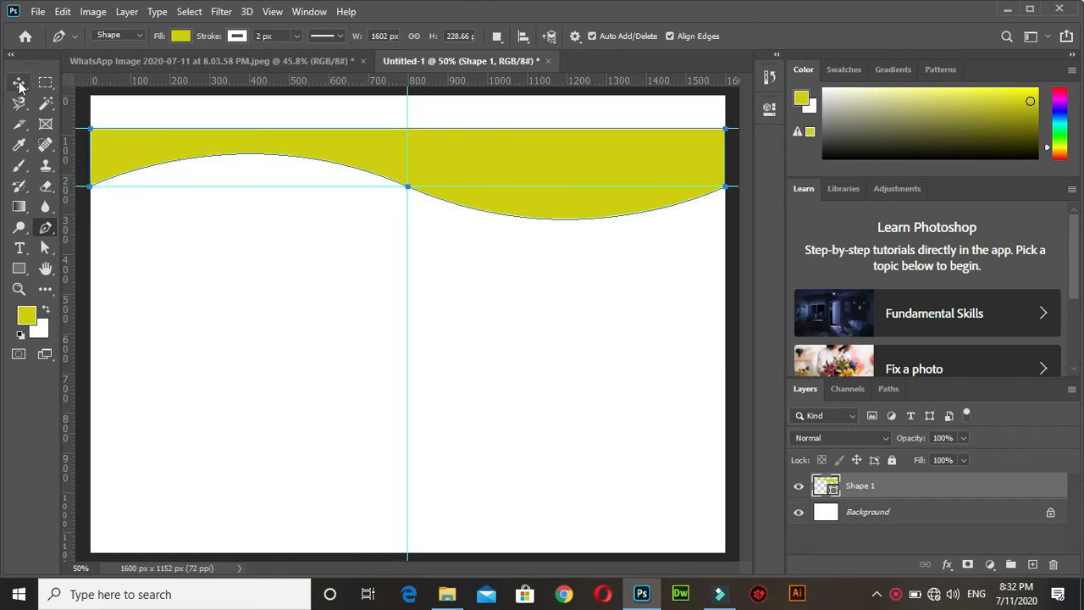
# Set the wavy banner's fill and stroke to green from the recently used colors.
pyautogui.click(180, 36)
pyautogui.click(110, 120)
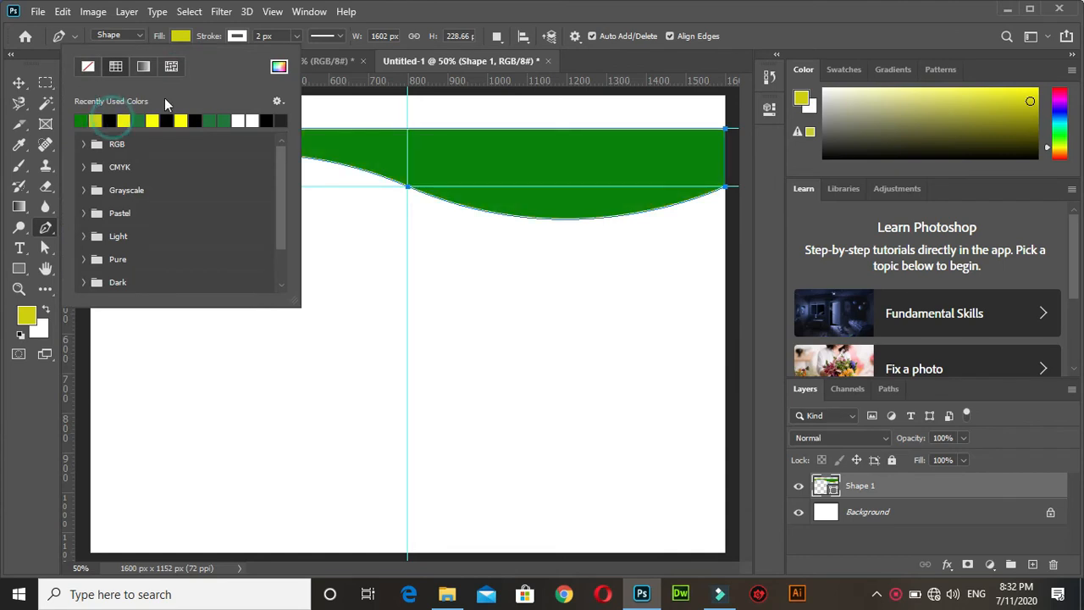
pyautogui.click(237, 35)
pyautogui.click(137, 120)
# Move the green banner up flush with the canvas's top edge and place a duplicate of it near the bottom edge.
pyautogui.click(19, 82)
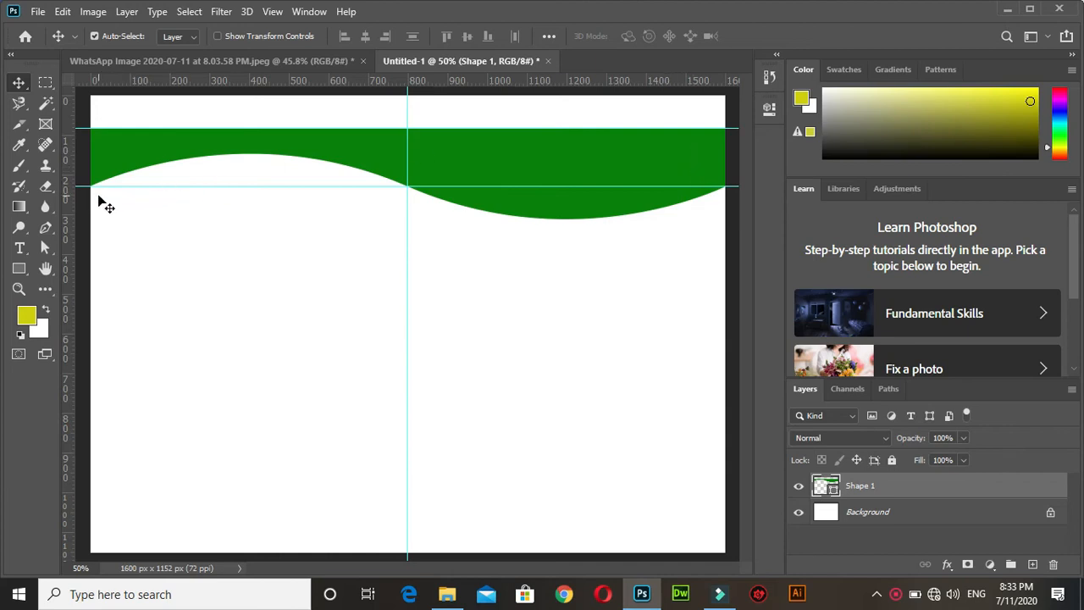
pyautogui.moveTo(354, 148); pyautogui.dragTo(354, 113)
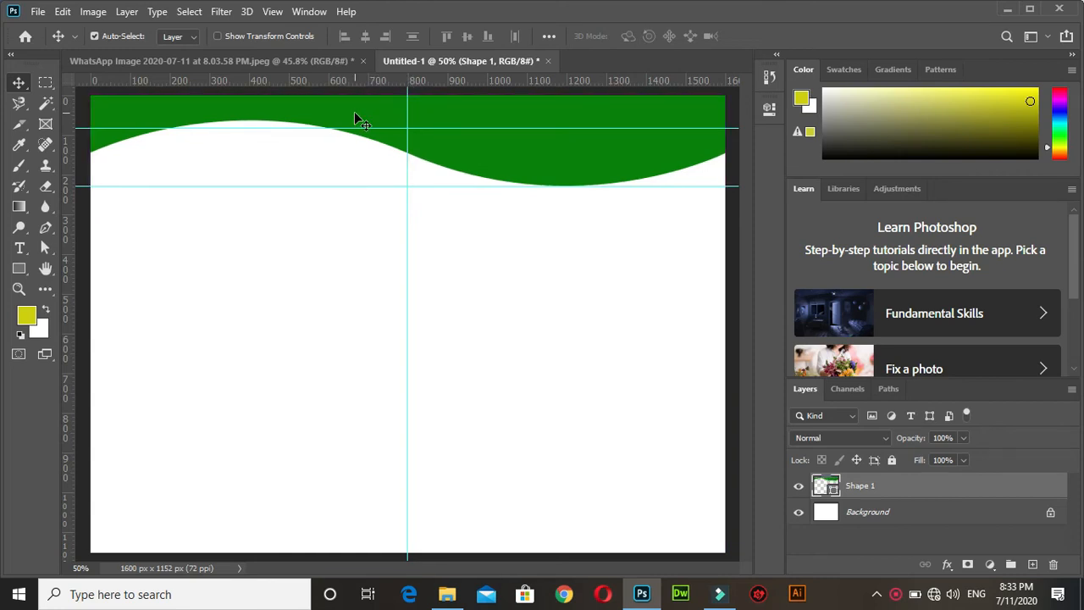
pyautogui.moveTo(354, 115); pyautogui.dragTo(361, 472)
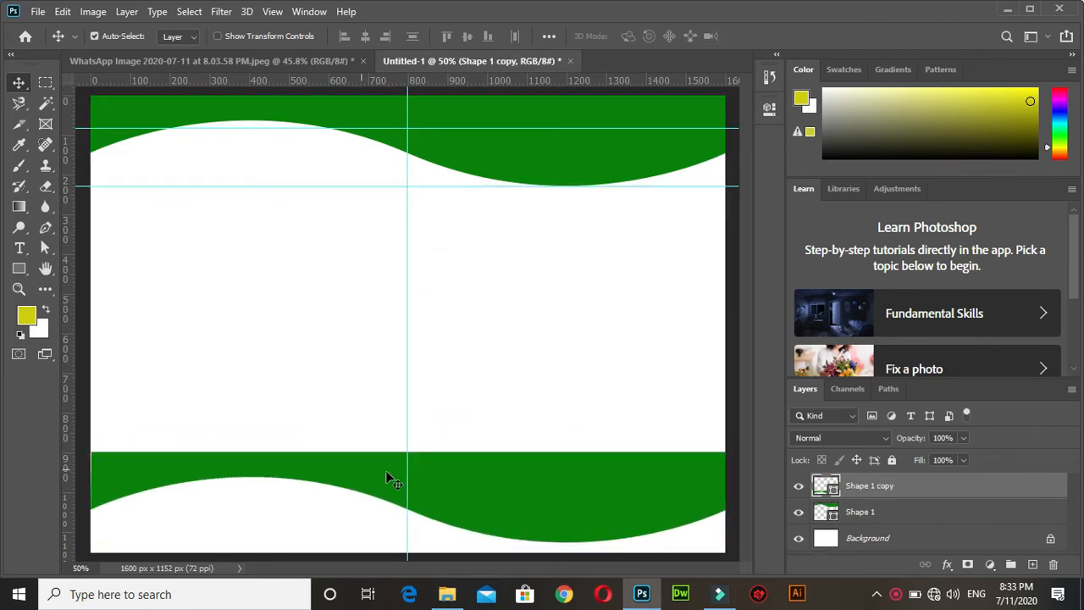
# Flip the lower banner copy horizontally and vertically with Free Transform.
pyautogui.hotkey('ctrl', 't')
pyautogui.rightClick(386, 470)
pyautogui.click(441, 448)
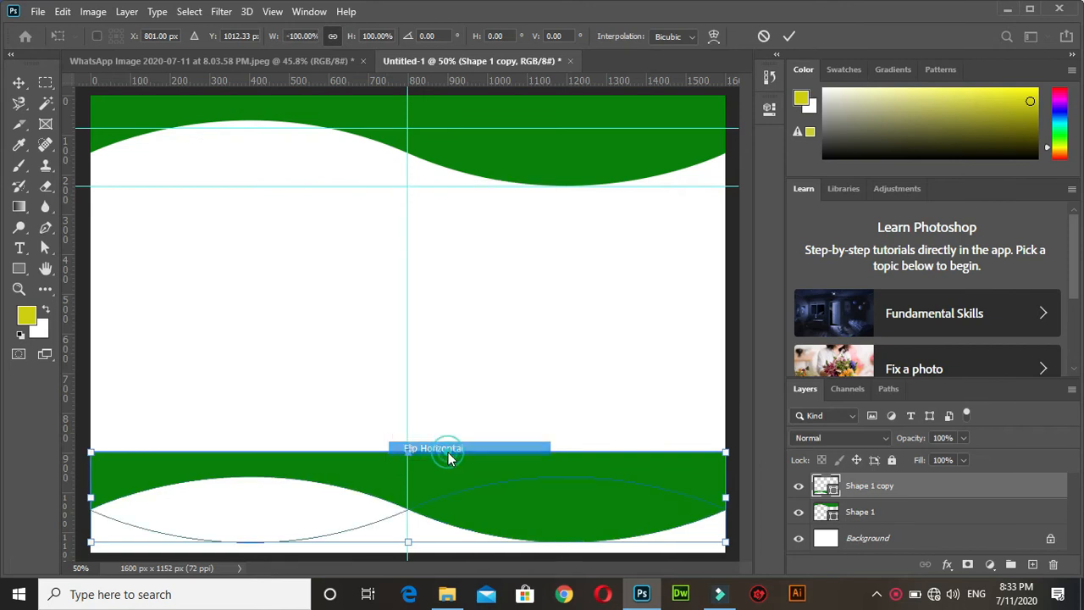
pyautogui.rightClick(429, 471)
pyautogui.click(462, 461)
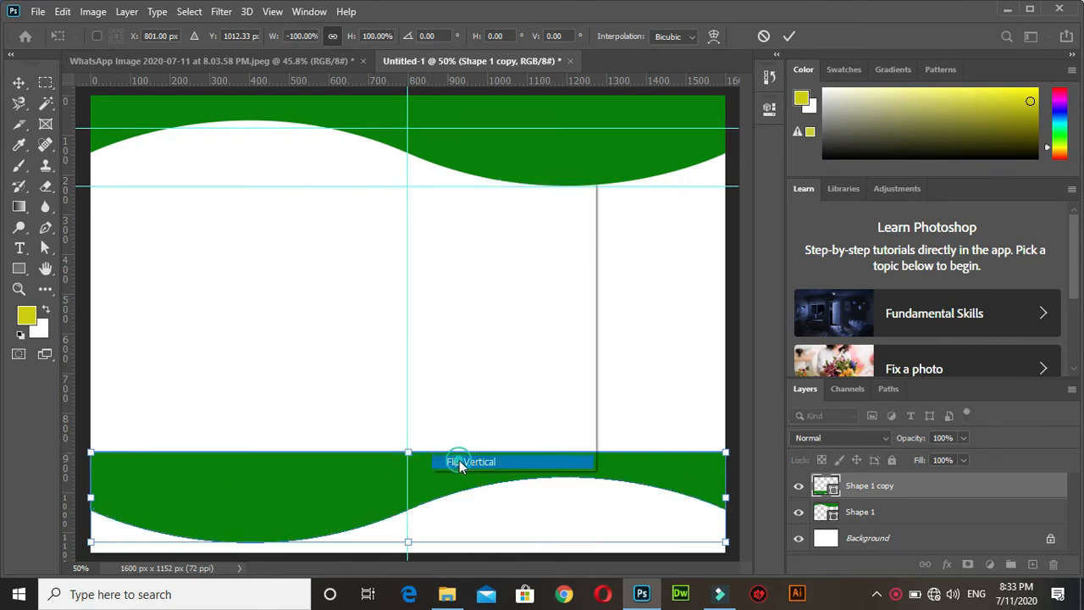
pyautogui.click(18, 88)
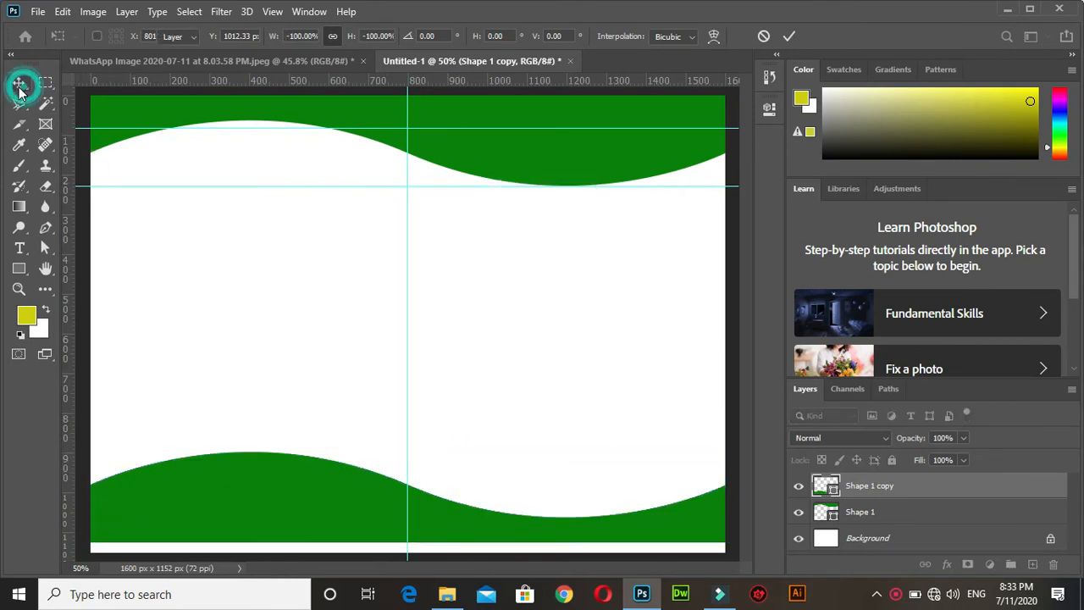
# Nudge the flipped banner copy down until it covers the canvas's bottom edge.
pyautogui.press('Down')
pyautogui.press('Down')
pyautogui.press('Down')
pyautogui.press('Down')
pyautogui.press('Down')
pyautogui.press('Down')
pyautogui.press('Down')
pyautogui.press('Down')
pyautogui.press('Down')
pyautogui.press('Down')
pyautogui.press('Down')
pyautogui.press('Down')
pyautogui.press('Down')
pyautogui.press('Down')
pyautogui.press('Down')
pyautogui.press('Down')
pyautogui.press('Down')
pyautogui.press('Down')
pyautogui.press('Down')
pyautogui.press('Down')
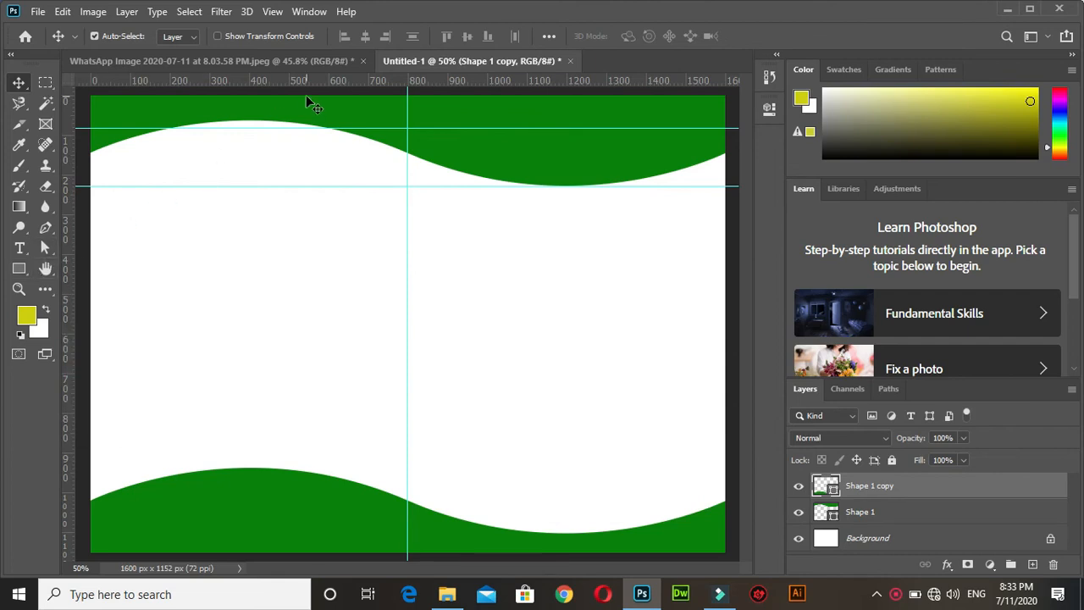
# Close the Untitled-1 document without saving the changes.
pyautogui.click(44, 246)
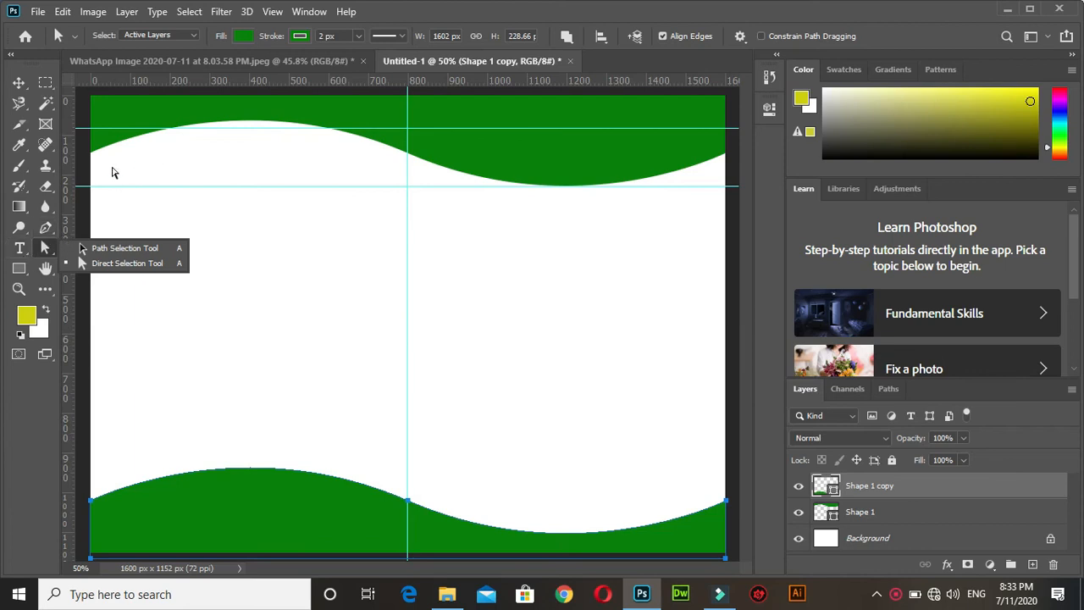
pyautogui.click(570, 61)
pyautogui.click(522, 235)
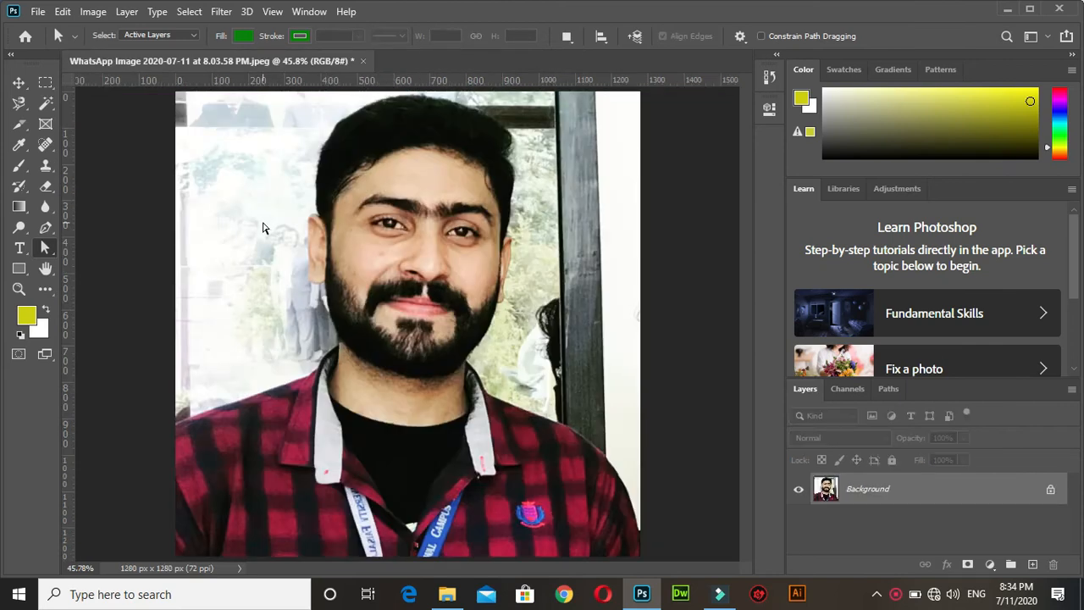
# Activate the Pen tool on the portrait photo and view its Shape and Path mode options.
pyautogui.click(47, 229)
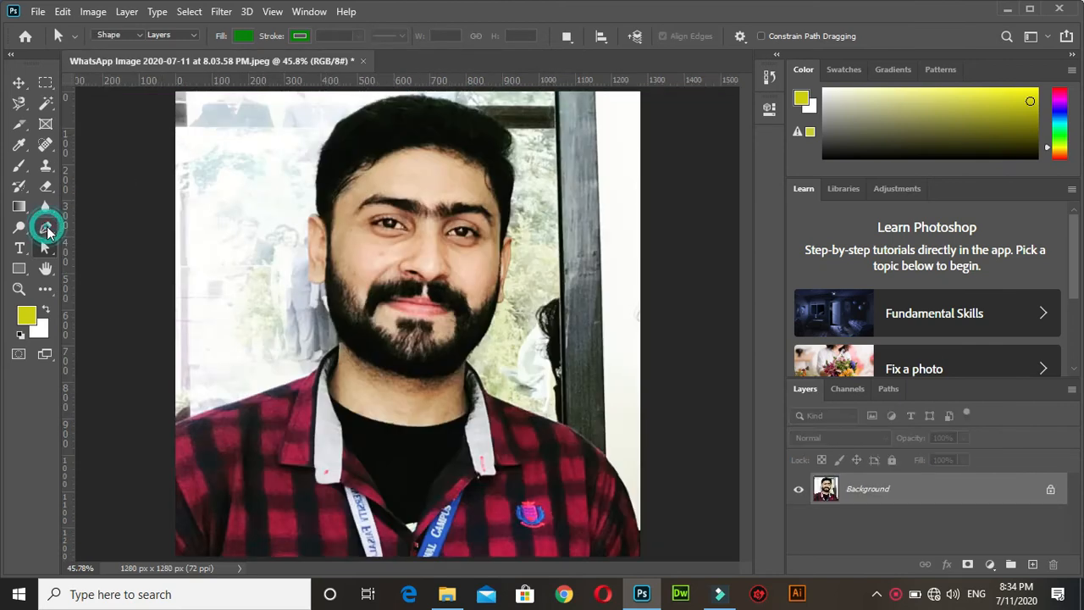
pyautogui.click(137, 37)
pyautogui.click(138, 39)
pyautogui.click(138, 36)
pyautogui.click(138, 37)
pyautogui.click(138, 36)
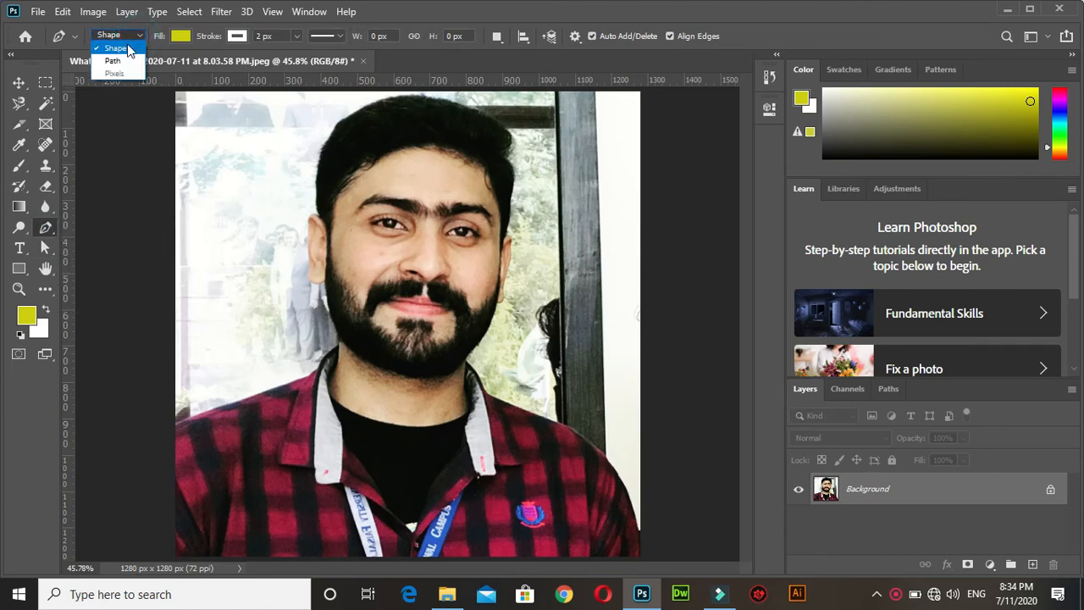
pyautogui.click(139, 38)
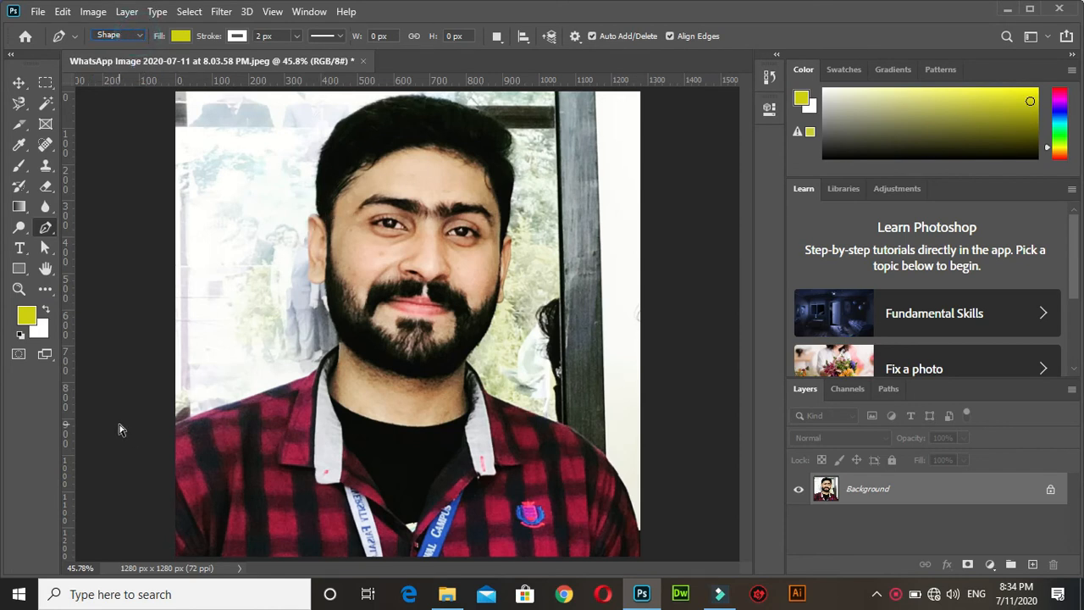
# Try tracing the shirt's shoulder line from the photo's left edge with the Pen tool in Shape mode.
pyautogui.hotkey('ctrl', '+')
pyautogui.hotkey('ctrl', '+')
pyautogui.hotkey('ctrl', '+')
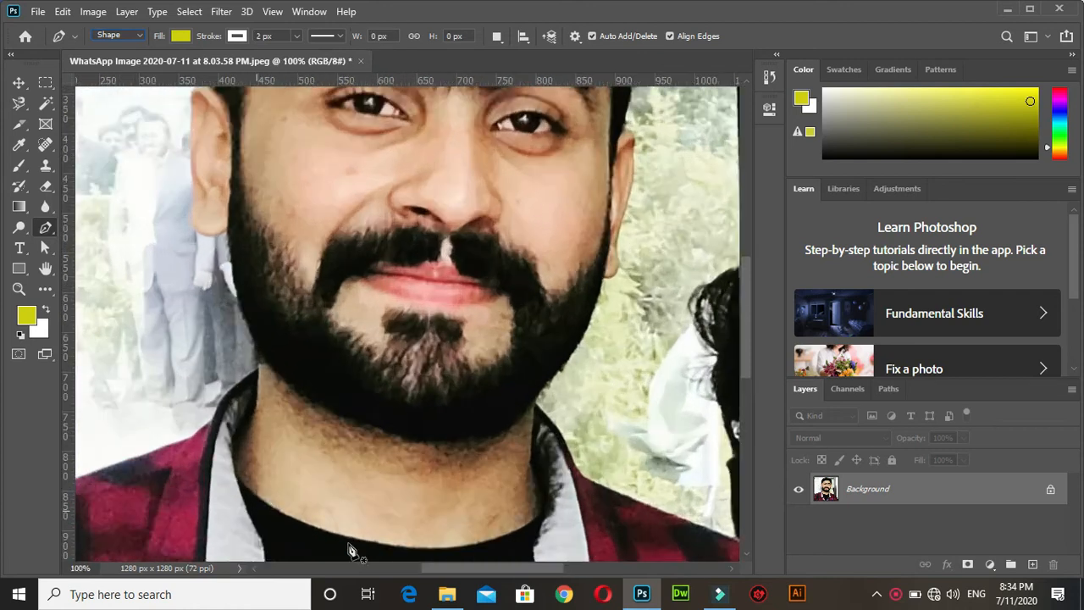
pyautogui.moveTo(453, 567); pyautogui.dragTo(383, 580)
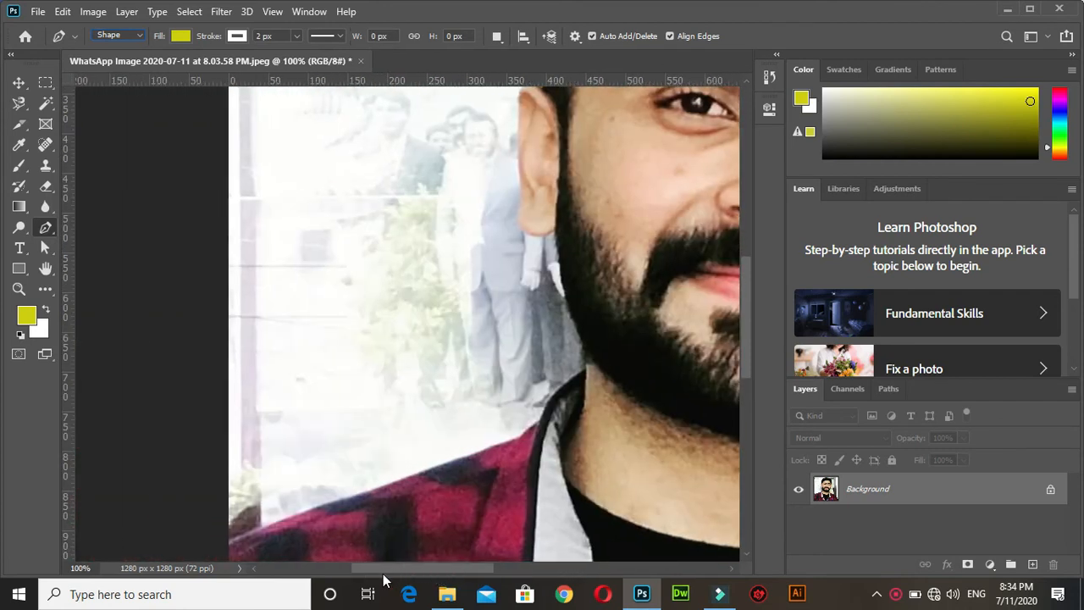
pyautogui.click(228, 539)
pyautogui.click(266, 521)
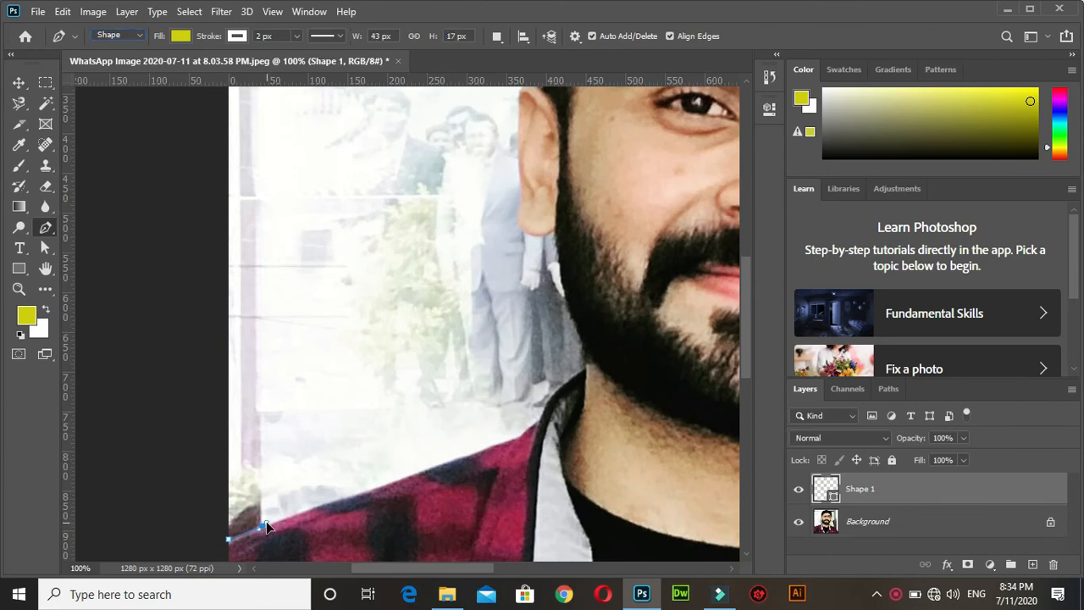
pyautogui.click(292, 515)
pyautogui.click(326, 504)
pyautogui.moveTo(356, 492); pyautogui.dragTo(373, 496)
# Undo the last anchor points on the shoulder line and delete the traced shape layer.
pyautogui.hotkey('ctrl', 'z')
pyautogui.hotkey('ctrl', '+')
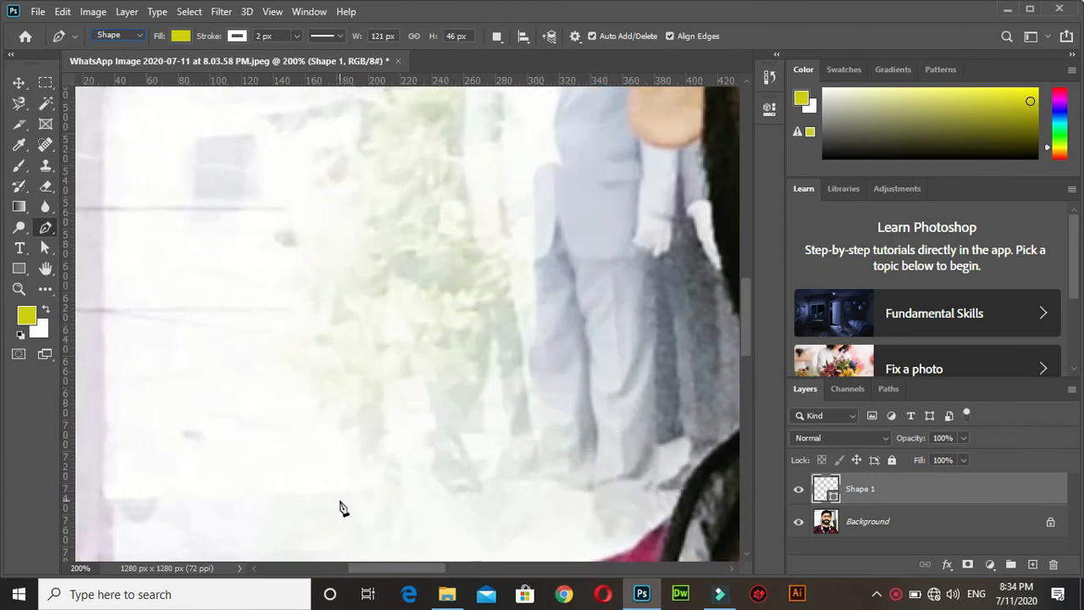
pyautogui.moveTo(748, 297); pyautogui.dragTo(749, 349)
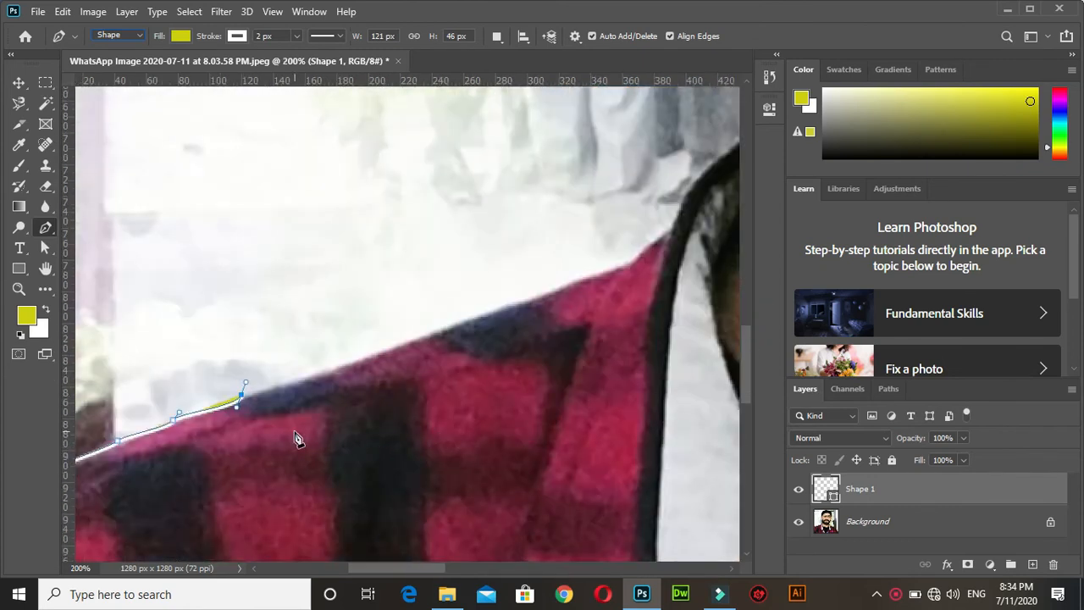
pyautogui.hotkey('ctrl', 'z')
pyautogui.moveTo(414, 571); pyautogui.dragTo(397, 571)
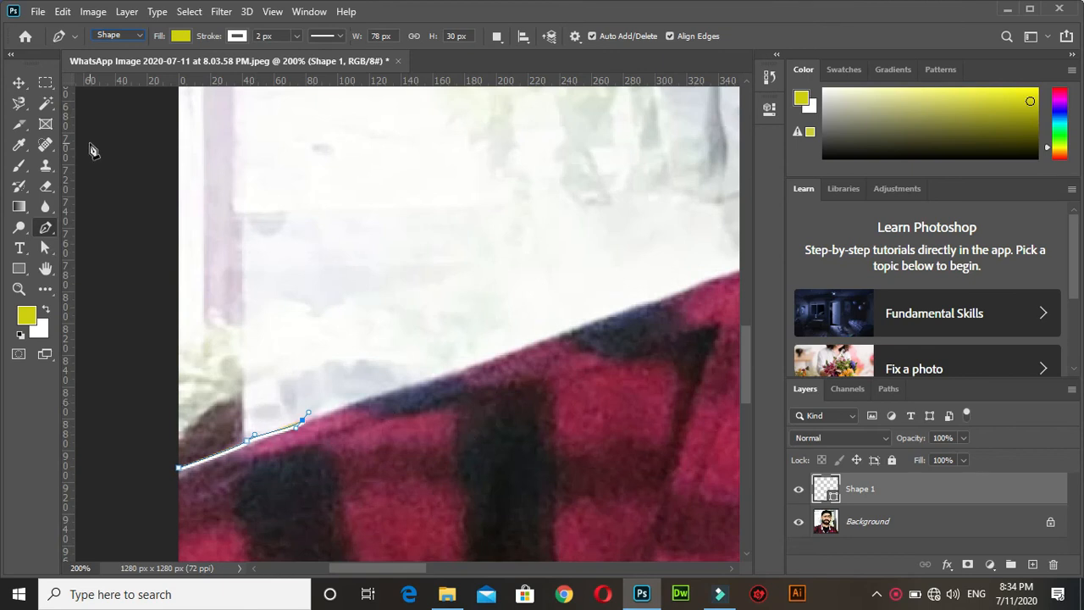
pyautogui.click(18, 82)
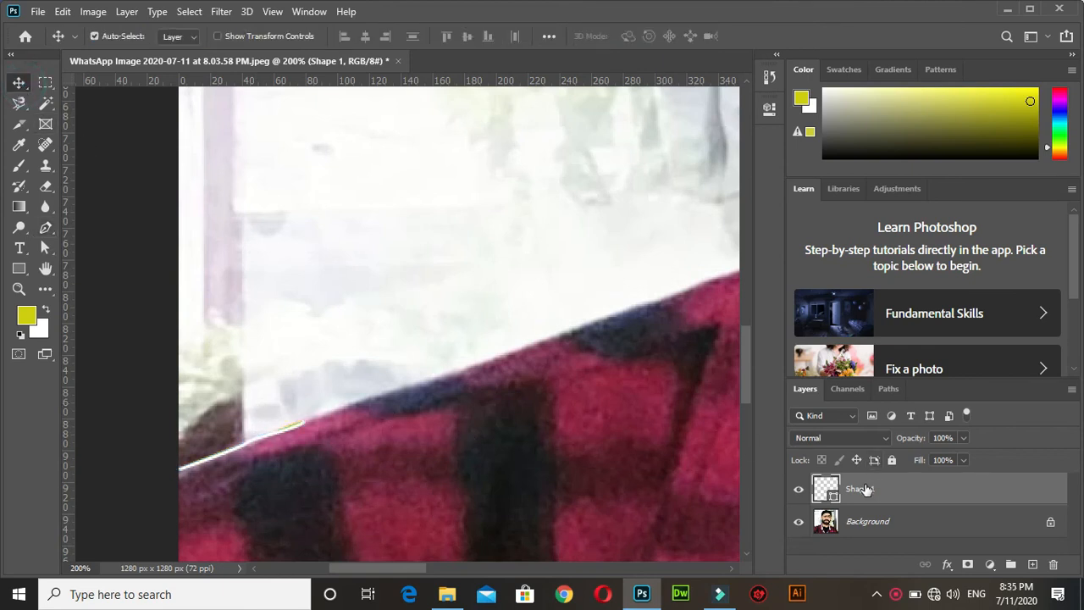
pyautogui.press('Delete')
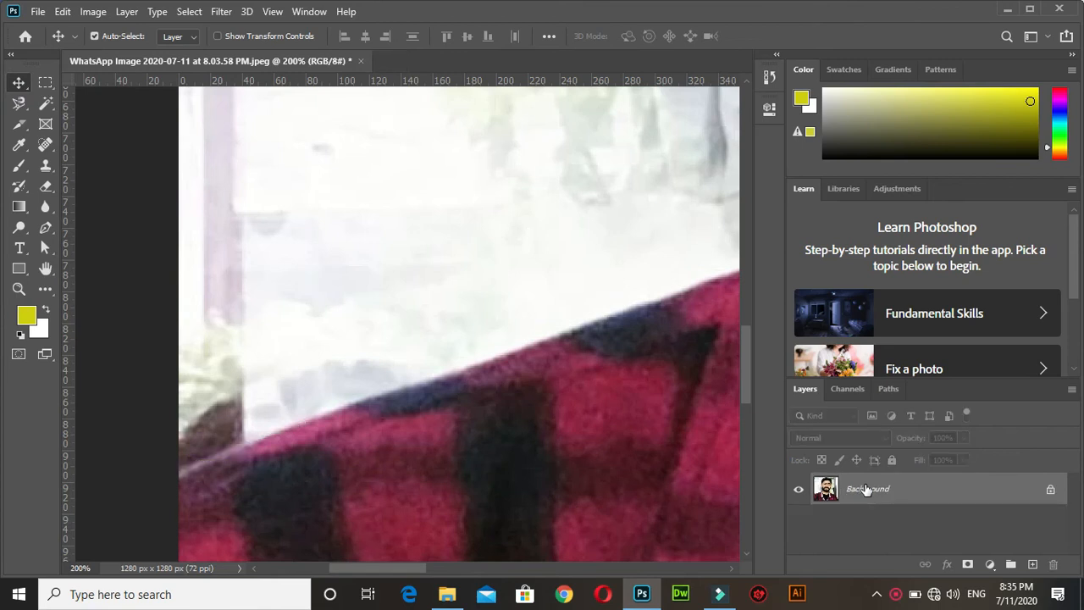
# Set the Pen tool to Path mode and trace the shirt's shoulder line from the photo's left edge towards the collar.
pyautogui.click(46, 227)
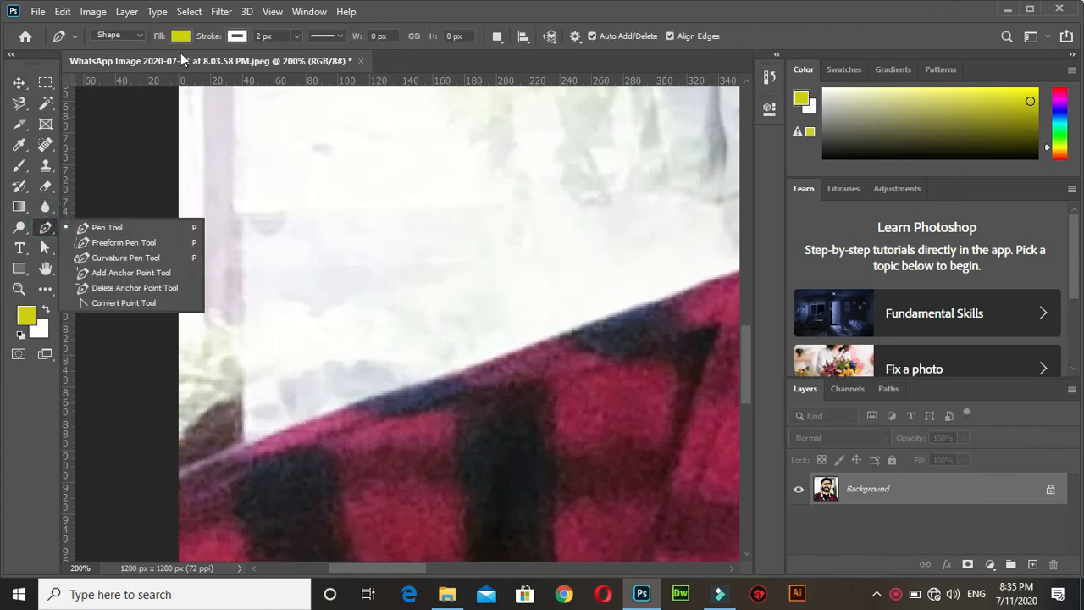
pyautogui.click(137, 37)
pyautogui.click(110, 61)
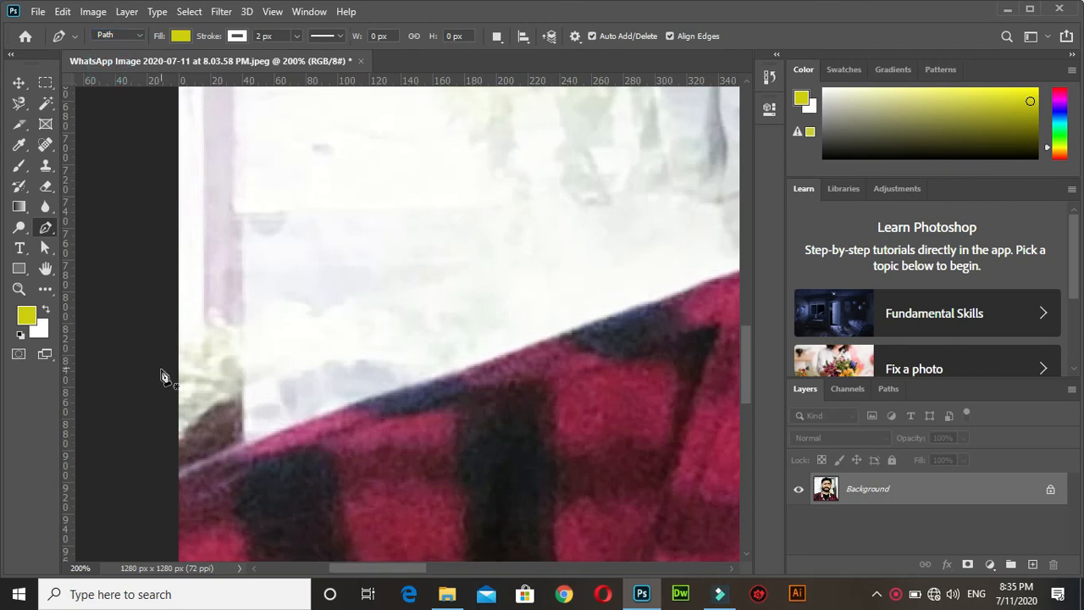
pyautogui.click(179, 470)
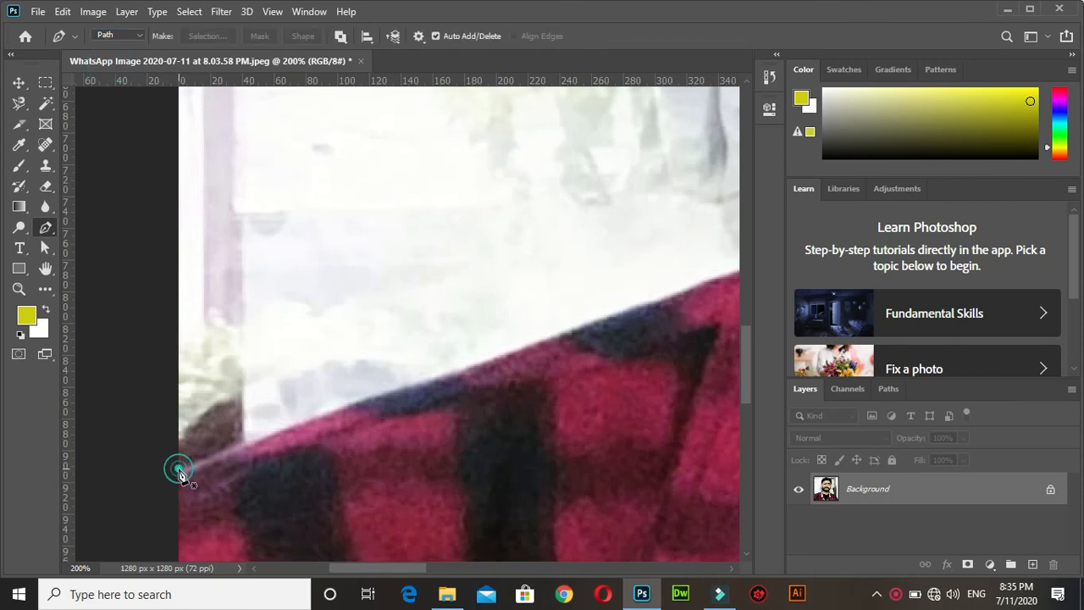
pyautogui.click(245, 440)
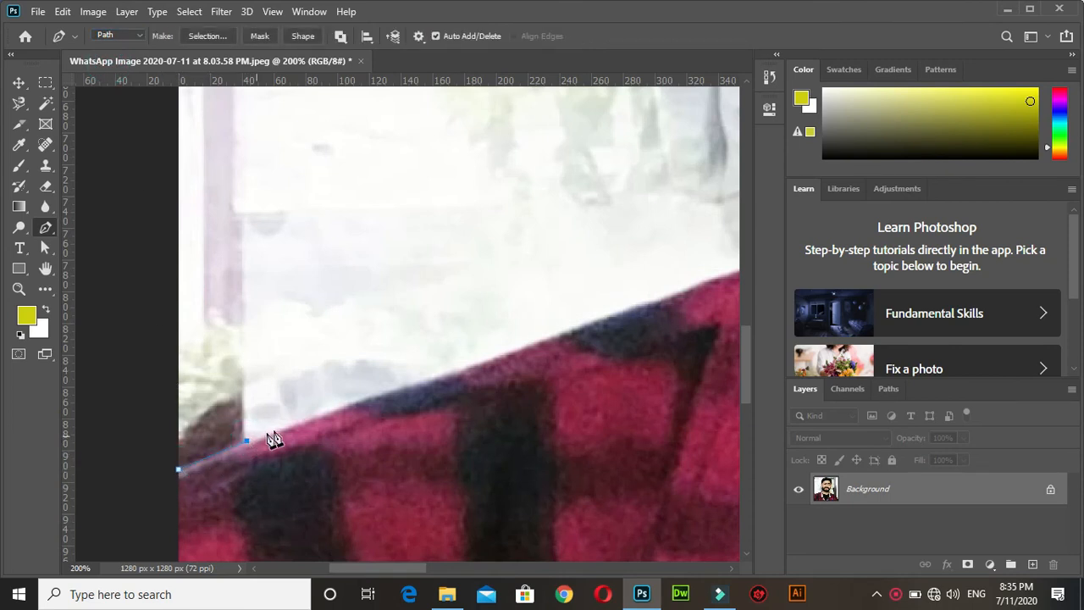
pyautogui.click(302, 422)
pyautogui.click(356, 404)
pyautogui.click(399, 387)
pyautogui.click(460, 368)
pyautogui.click(514, 352)
pyautogui.click(575, 326)
pyautogui.click(628, 308)
pyautogui.moveTo(672, 294); pyautogui.dragTo(693, 284)
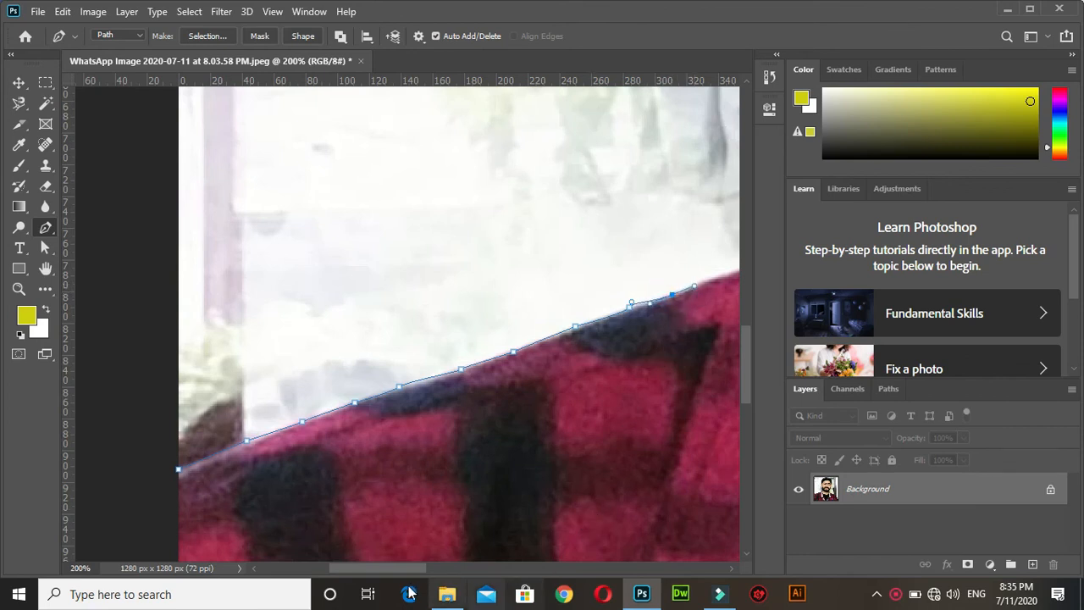
# Continue the path up to the collar and close it around the background along the photo's left edge.
pyautogui.moveTo(389, 568); pyautogui.dragTo(415, 567)
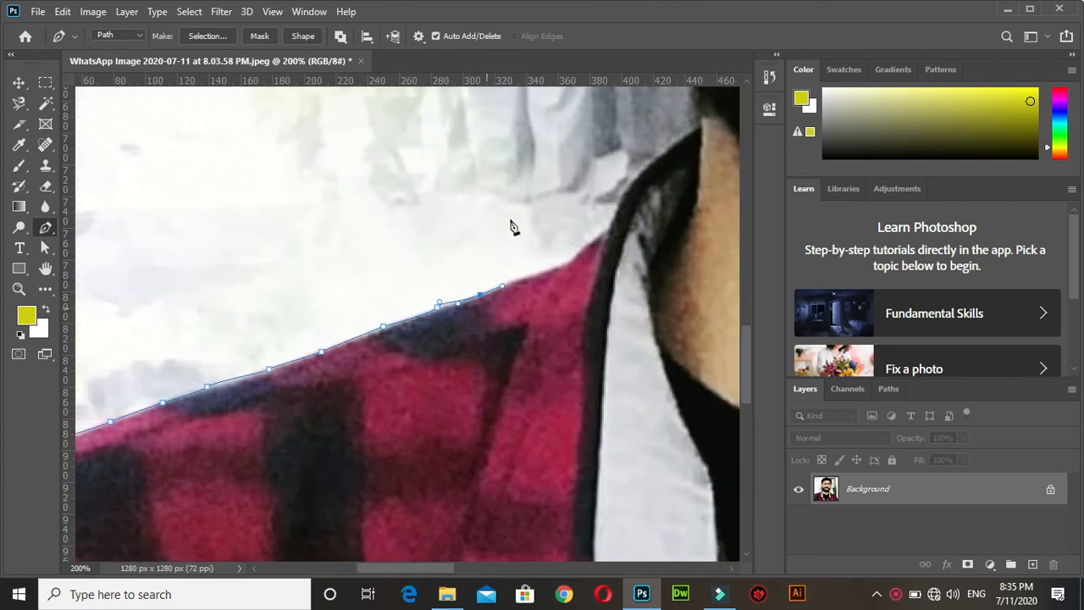
pyautogui.click(565, 255)
pyautogui.click(603, 236)
pyautogui.click(621, 204)
pyautogui.scroll(-2, 518, 203)
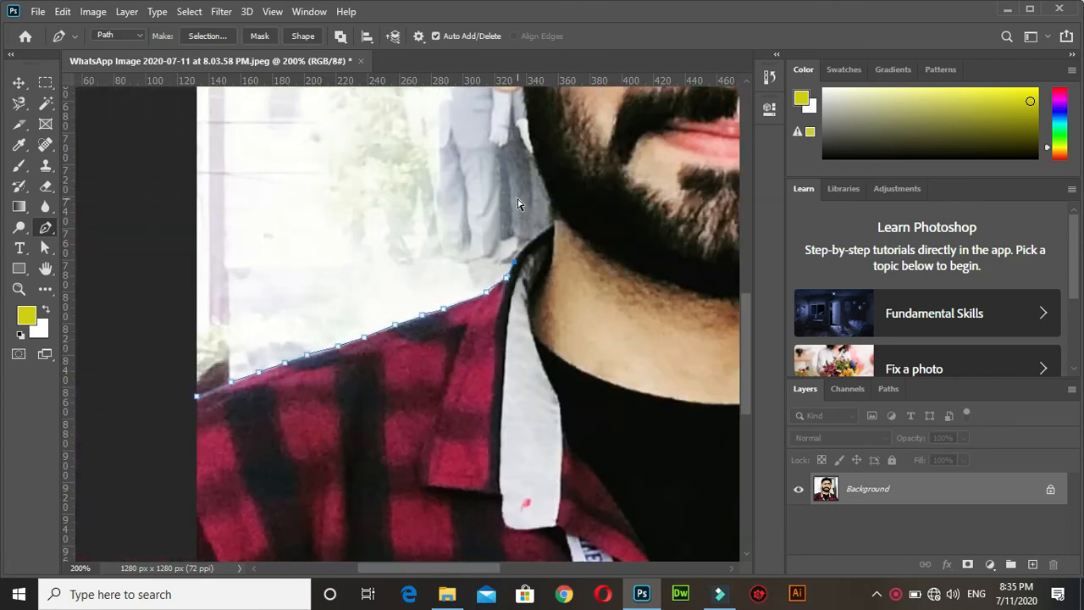
pyautogui.click(195, 161)
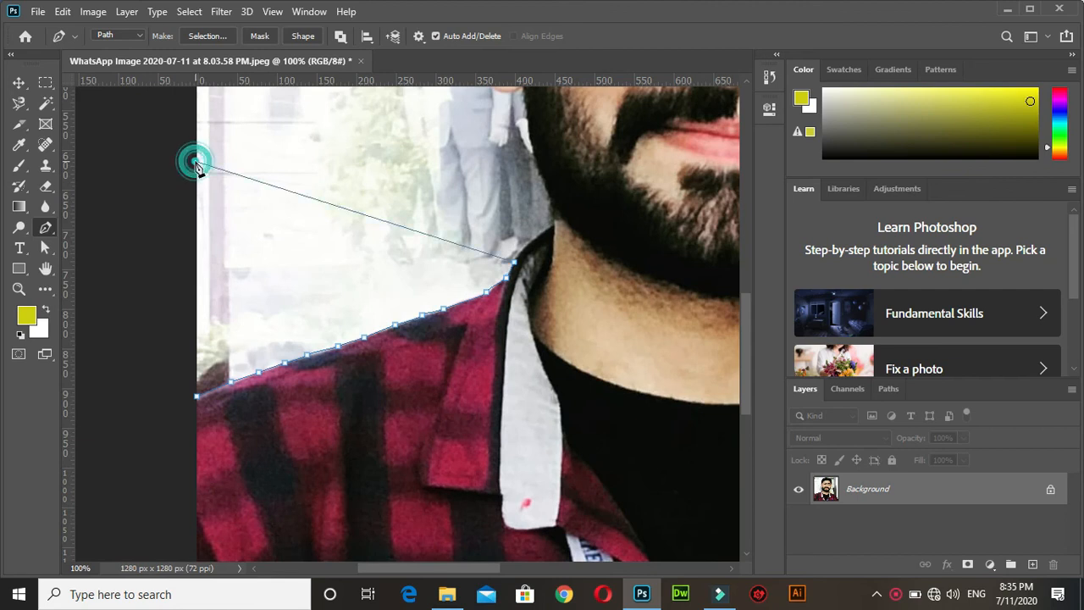
pyautogui.click(196, 396)
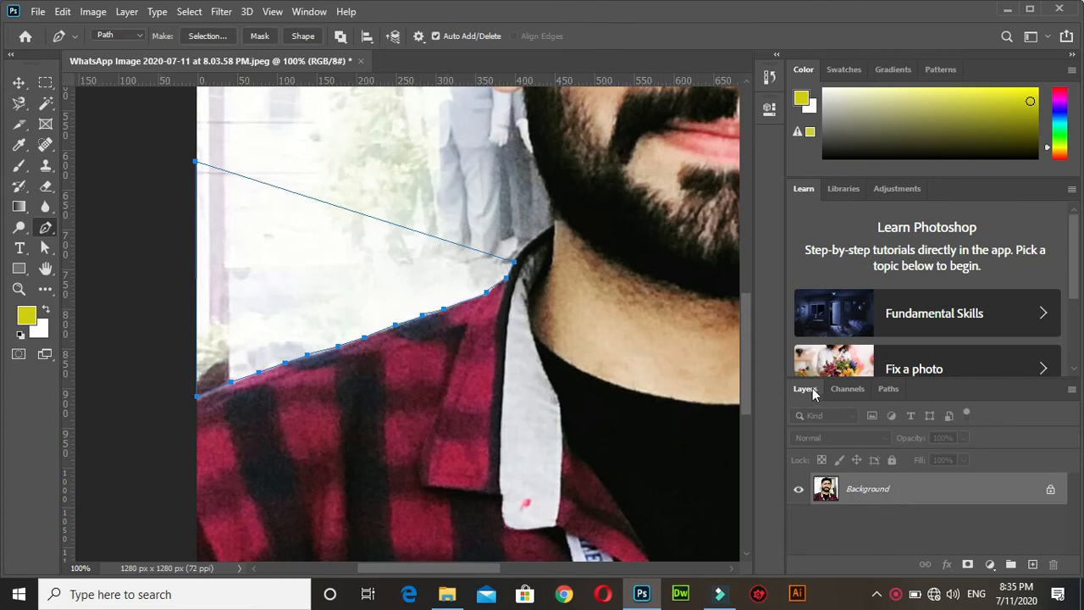
# Make a new anti-aliased selection from the work path with a feather radius of 0 pixels.
pyautogui.click(889, 389)
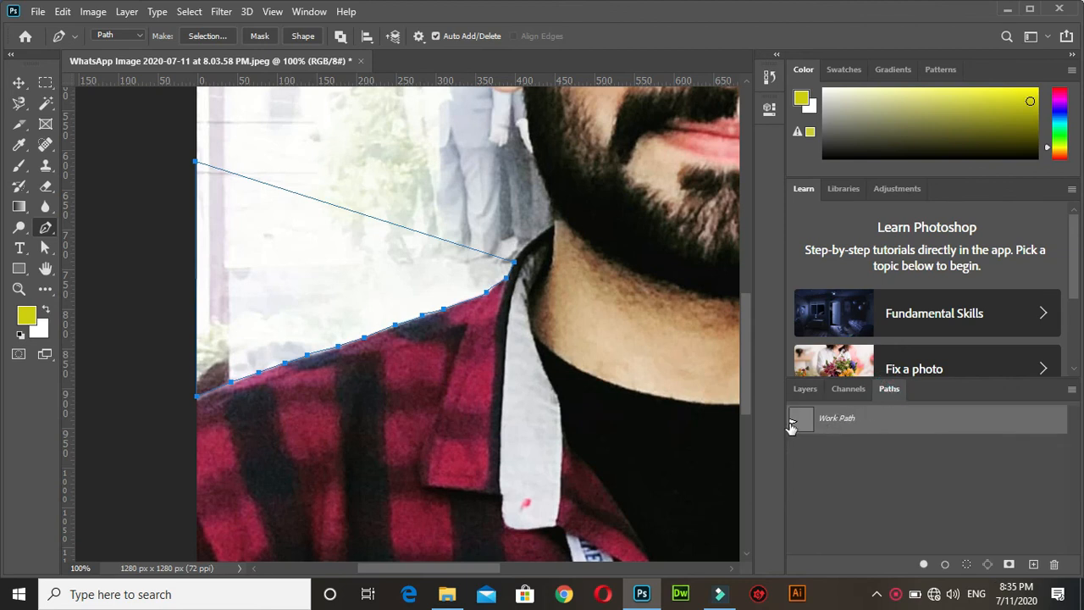
pyautogui.rightClick(868, 425)
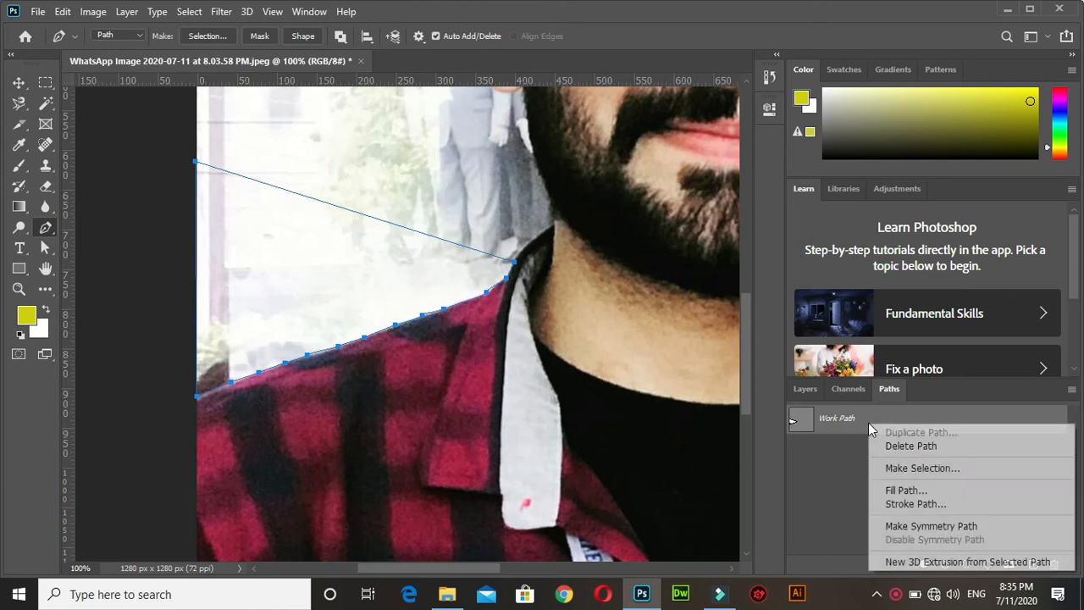
pyautogui.click(891, 468)
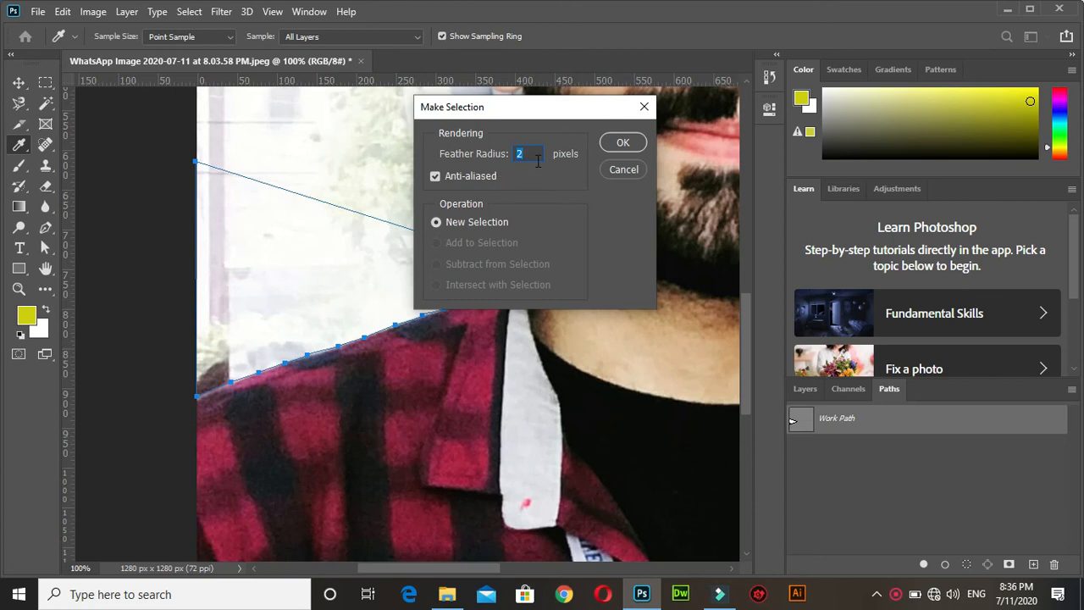
pyautogui.press('Down')
pyautogui.write('0')
pyautogui.click(624, 143)
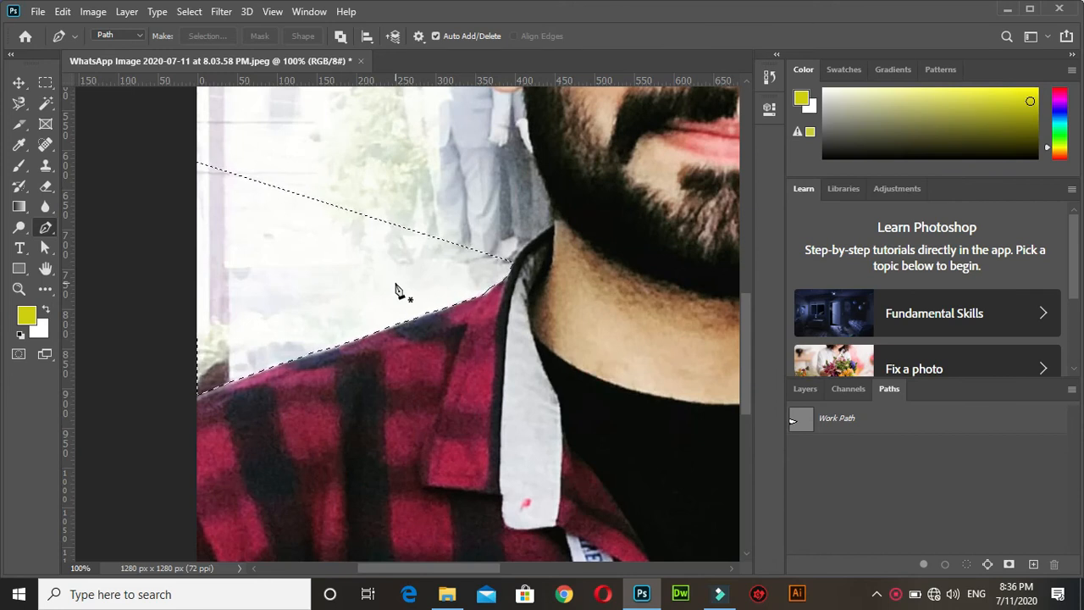
pyautogui.hotkey('shift', 'F5')
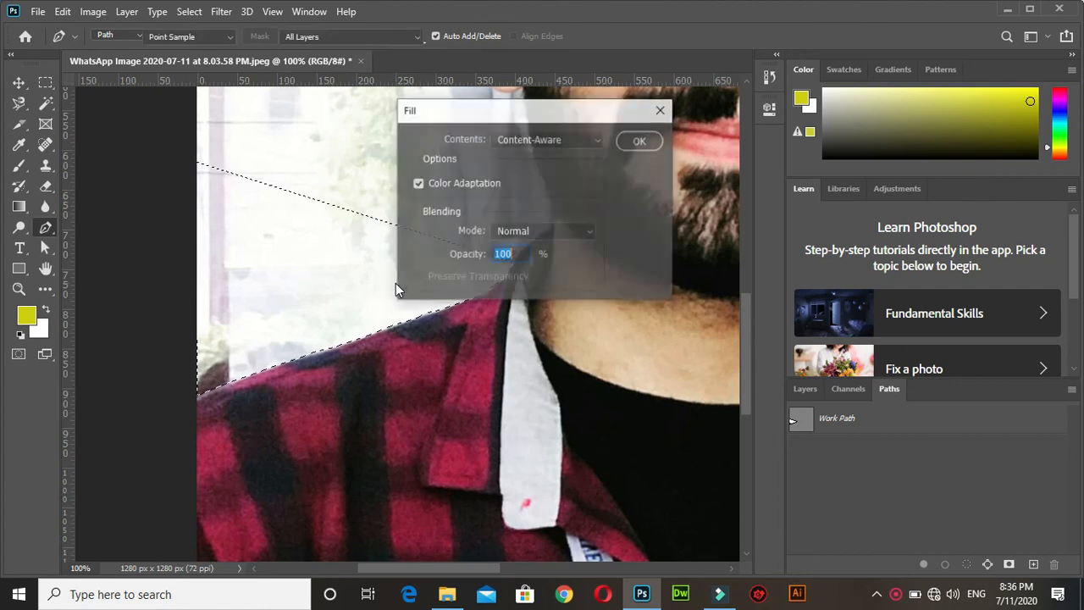
pyautogui.click(662, 109)
pyautogui.press('p')
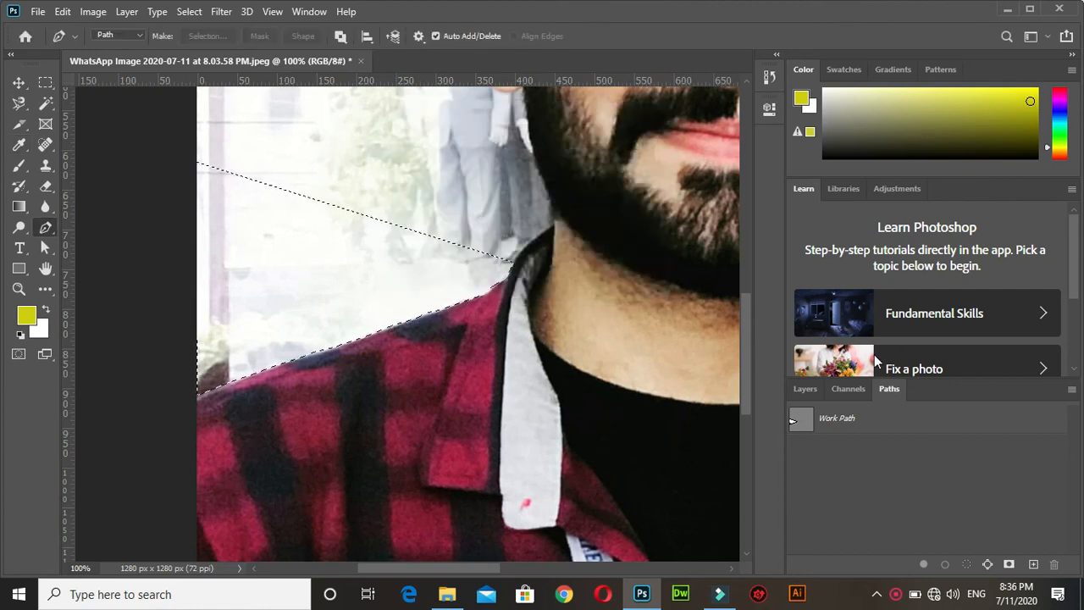
# Unlock the Background layer and delete the selected background area above the shoulder.
pyautogui.click(804, 388)
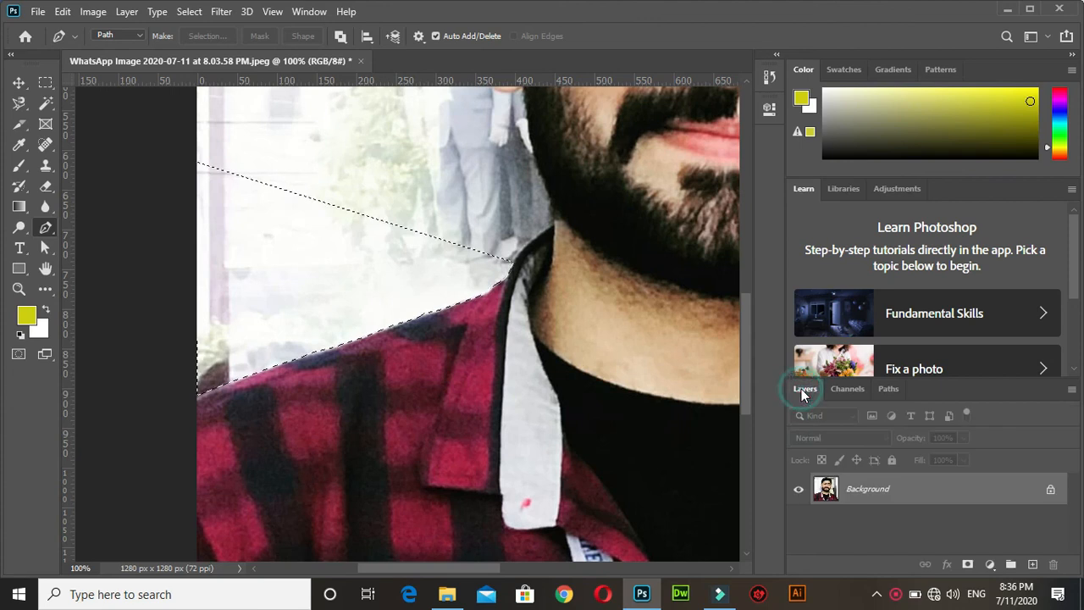
pyautogui.click(1050, 493)
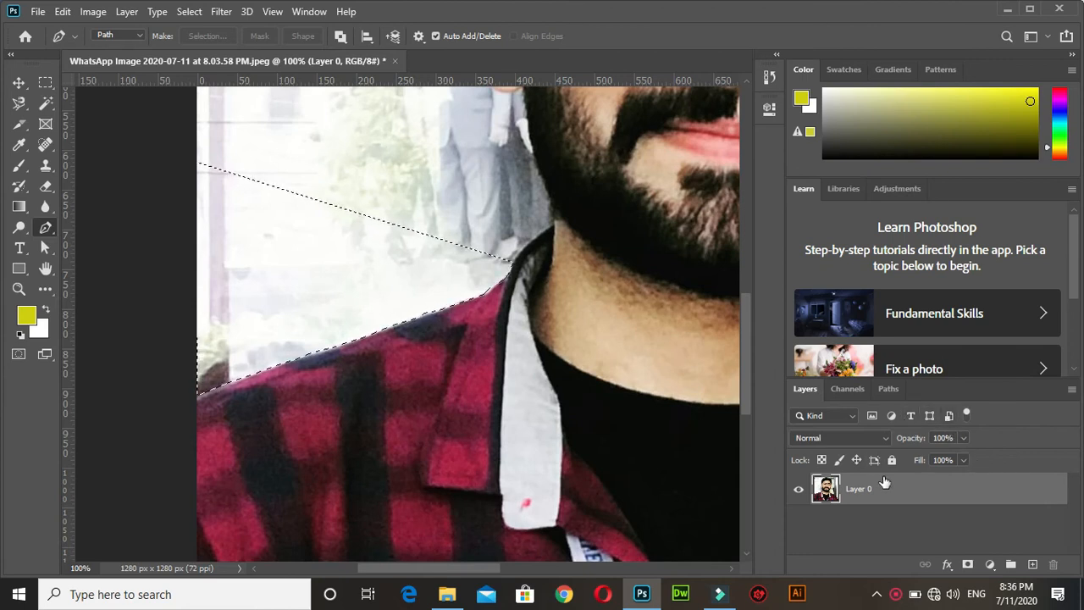
pyautogui.press('Delete')
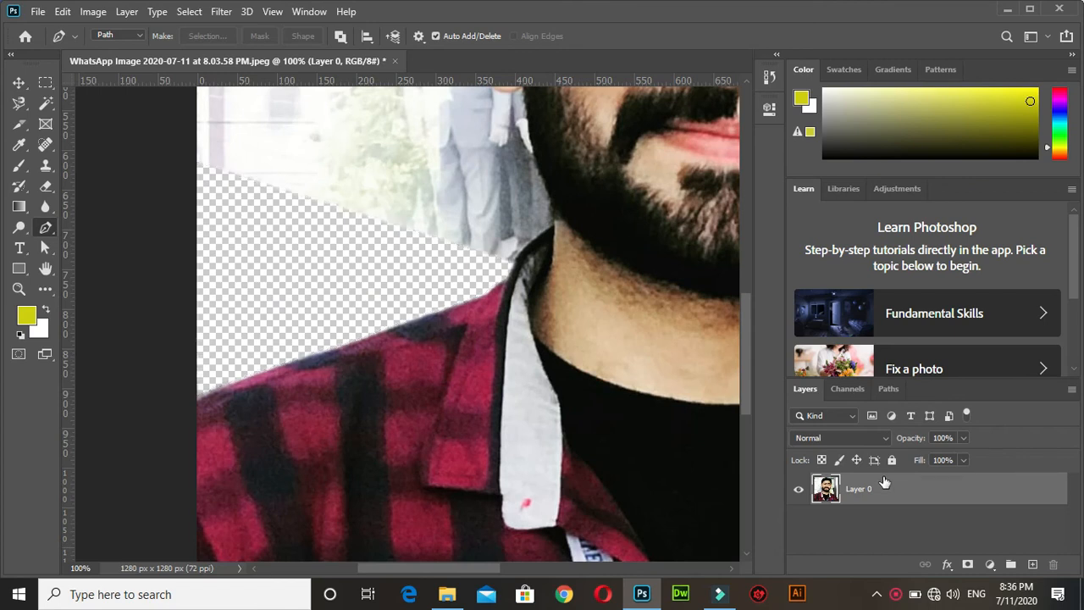
# Select the background on the photo's left side with the Rectangular Marquee, delete it and deselect.
pyautogui.hotkey('ctrl', '-')
pyautogui.hotkey('ctrl', '-')
pyautogui.hotkey('ctrl', '-')
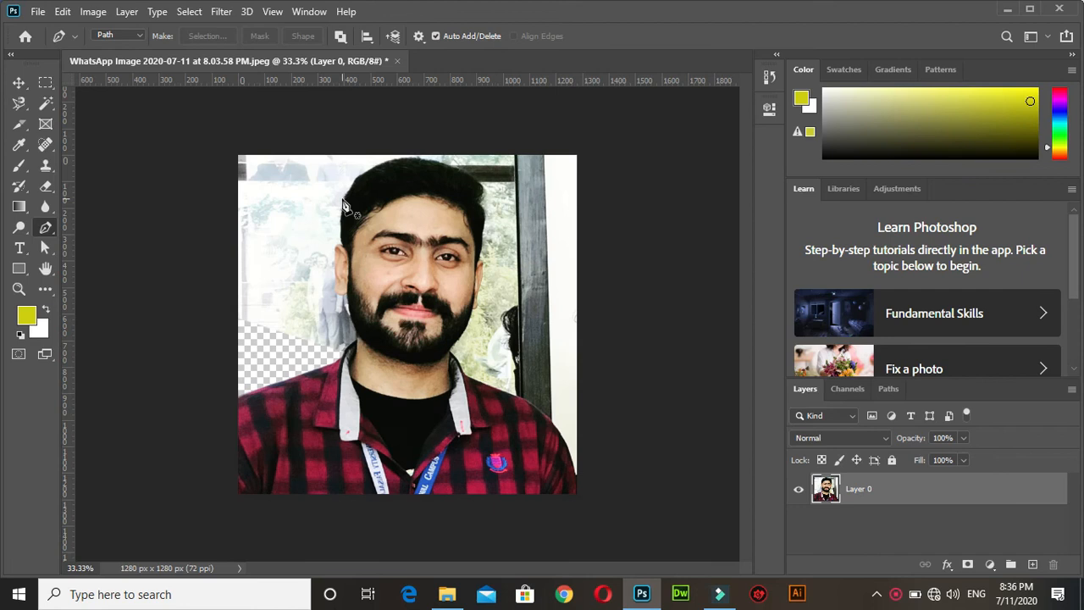
pyautogui.hotkey('ctrl', '-')
pyautogui.hotkey('ctrl', '0')
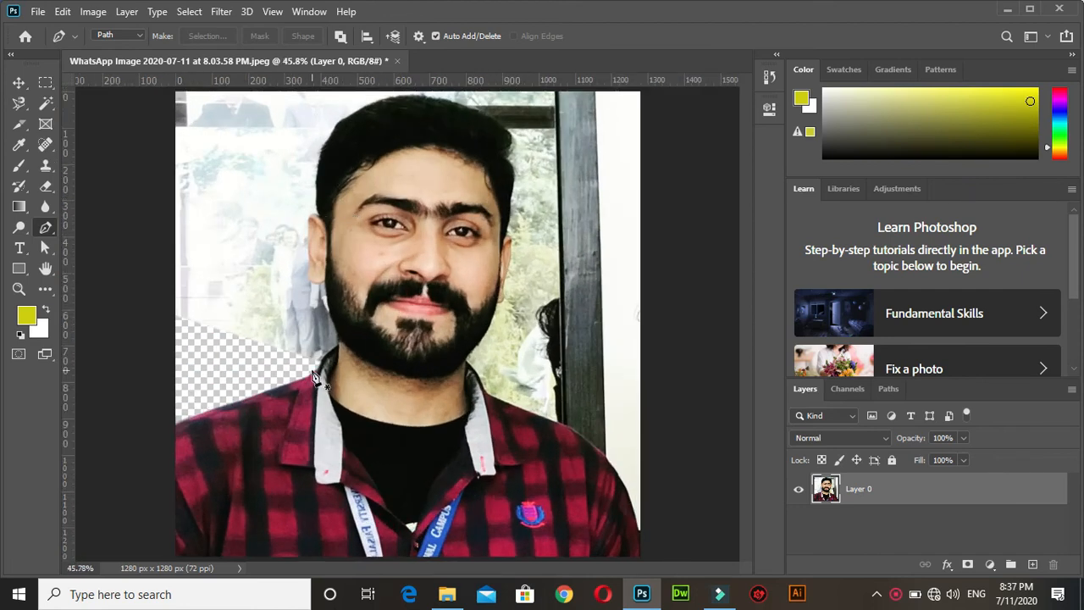
pyautogui.click(45, 84)
pyautogui.click(84, 95)
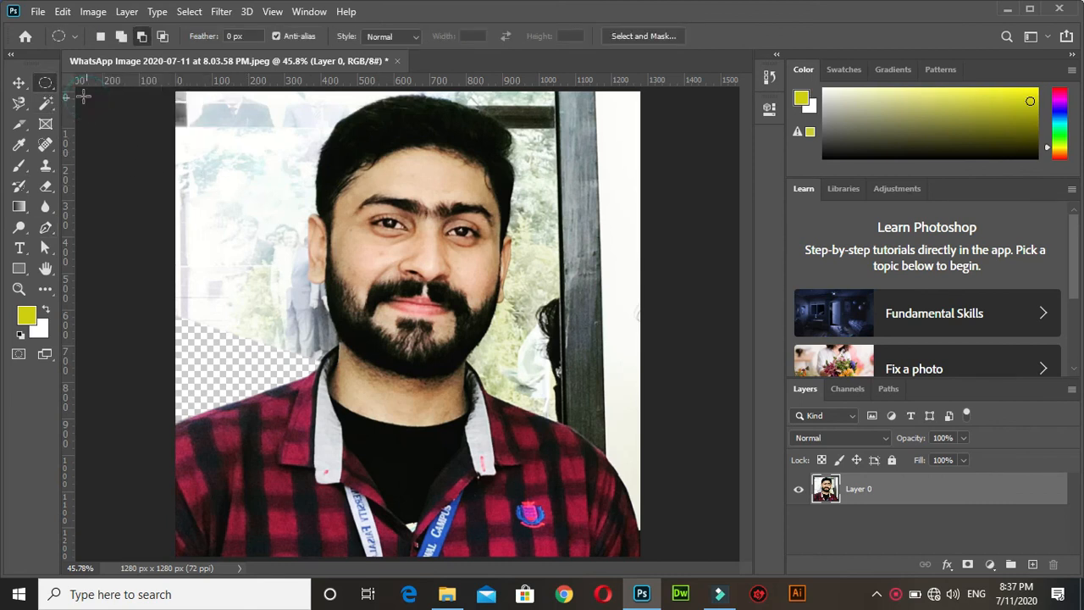
pyautogui.click(45, 83)
pyautogui.click(98, 81)
pyautogui.moveTo(162, 94); pyautogui.dragTo(303, 367)
pyautogui.press('Delete')
pyautogui.hotkey('ctrl', 'd')
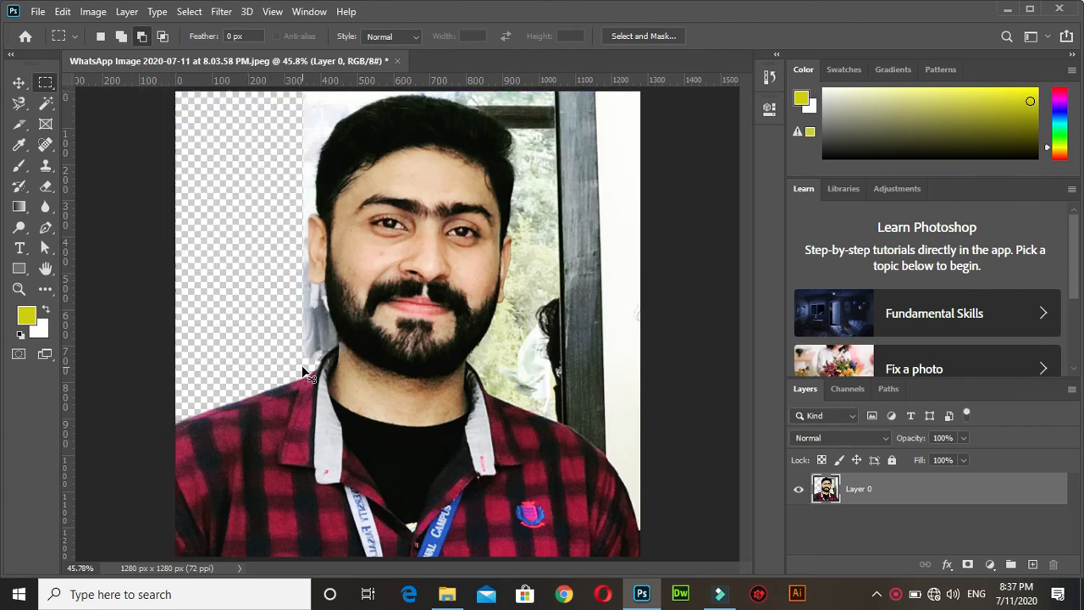
# Delete two rectangular background areas along the photo's right side, from above the shoulder to the top edge, and deselect.
pyautogui.moveTo(659, 429); pyautogui.dragTo(594, 153)
pyautogui.press('Delete')
pyautogui.hotkey('ctrl', 'd')
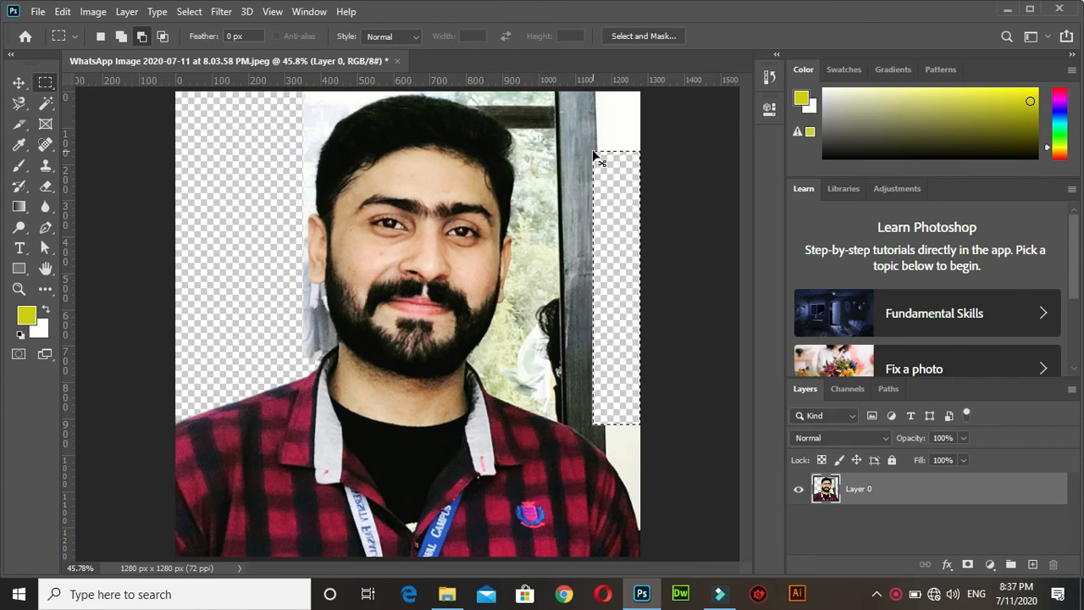
pyautogui.moveTo(675, 344); pyautogui.dragTo(542, 75)
pyautogui.press('Delete')
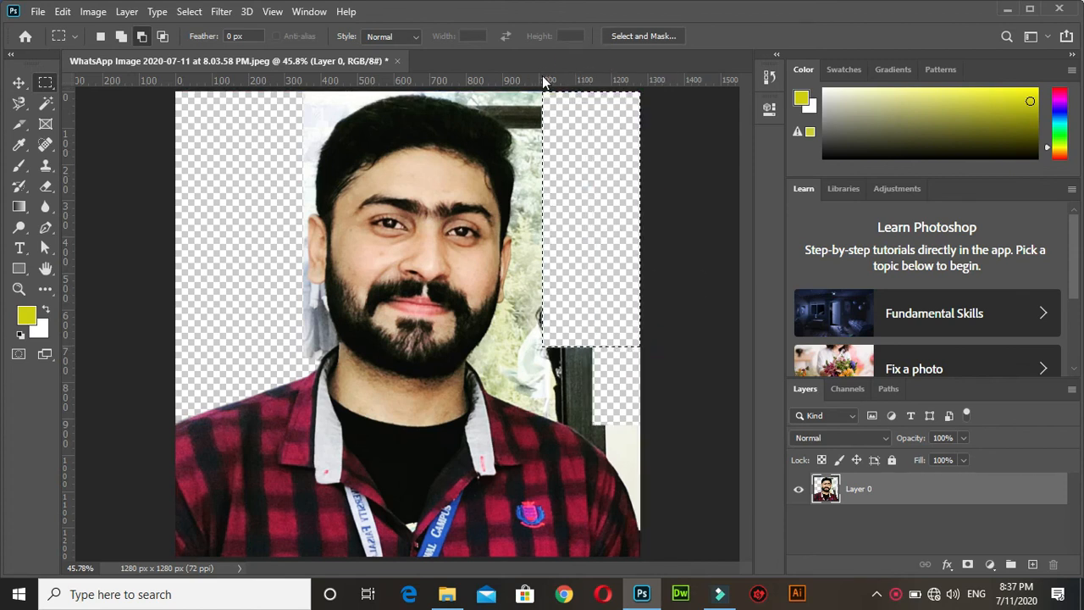
pyautogui.hotkey('ctrl', 'd')
# Select the remaining light background around the upper-left side of the hair with the Magic Wand tool.
pyautogui.click(49, 105)
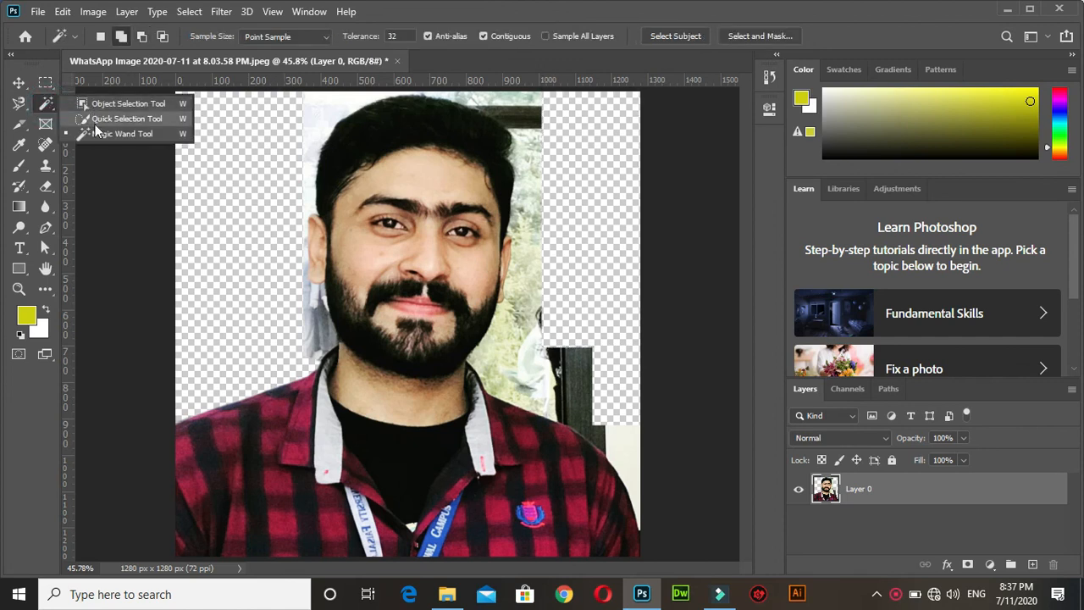
pyautogui.click(95, 130)
pyautogui.click(315, 111)
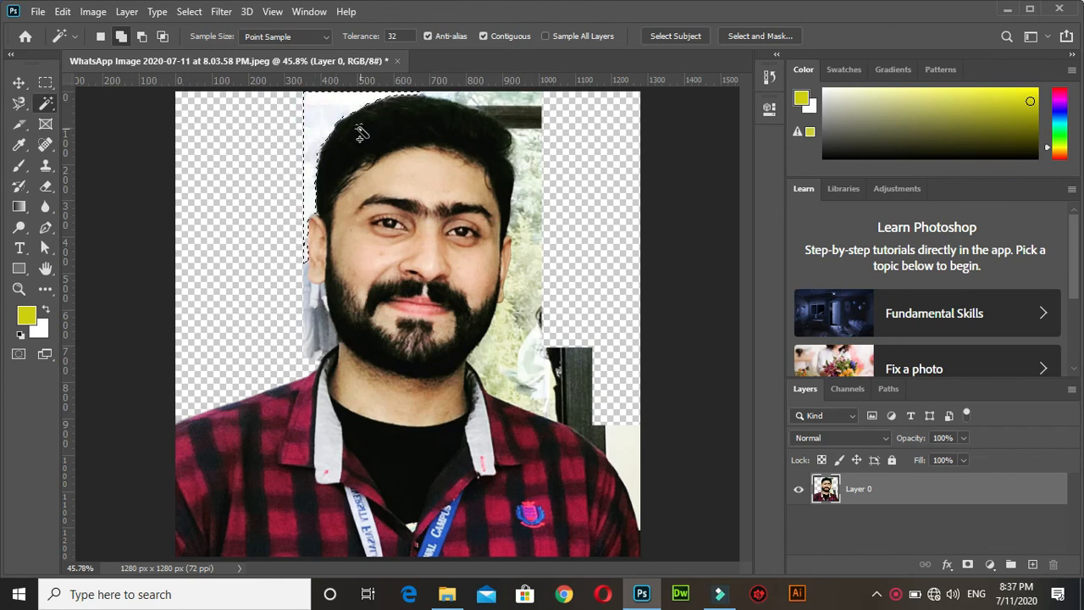
# Add an elliptical area over the hair to the selection with the Elliptical Marquee.
pyautogui.hotkey('ctrl', '+')
pyautogui.hotkey('ctrl', '+')
pyautogui.hotkey('ctrl', '+')
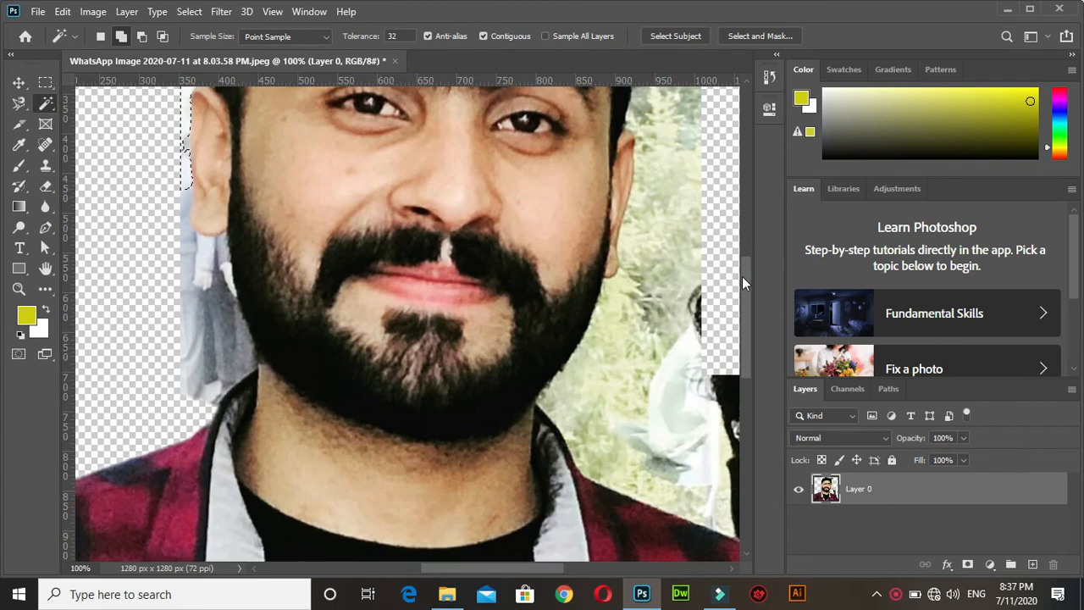
pyautogui.moveTo(742, 276); pyautogui.dragTo(743, 186)
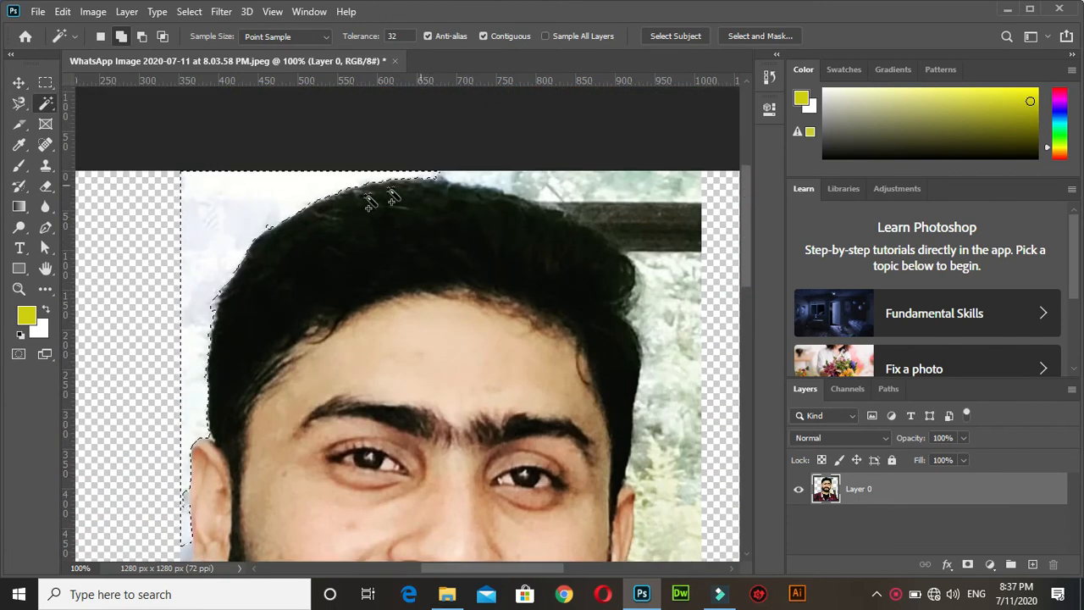
pyautogui.rightClick(45, 82)
pyautogui.click(94, 95)
pyautogui.click(121, 35)
pyautogui.moveTo(472, 305); pyautogui.dragTo(292, 186)
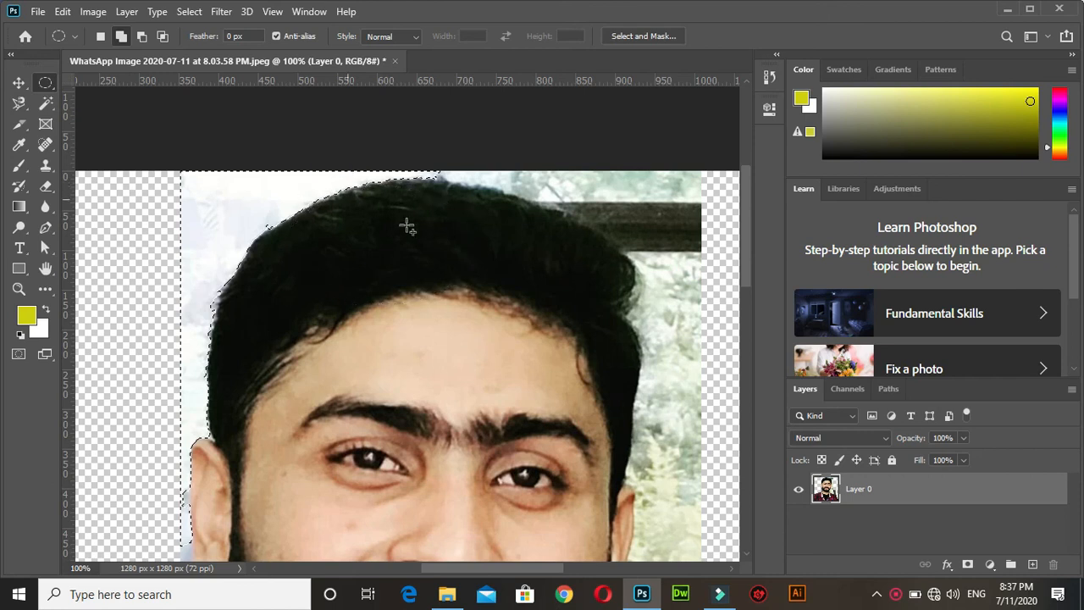
pyautogui.moveTo(476, 249); pyautogui.dragTo(475, 248)
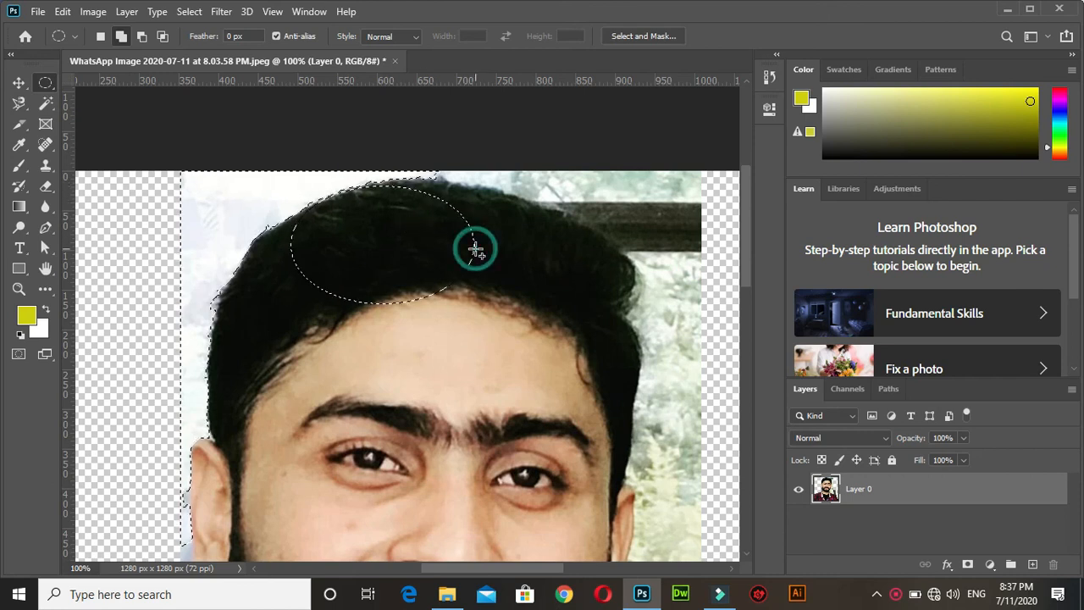
# Subtract elliptical areas over the hair and beside the forehead from the selection.
pyautogui.click(142, 37)
pyautogui.moveTo(506, 310); pyautogui.dragTo(407, 245)
pyautogui.click(411, 245)
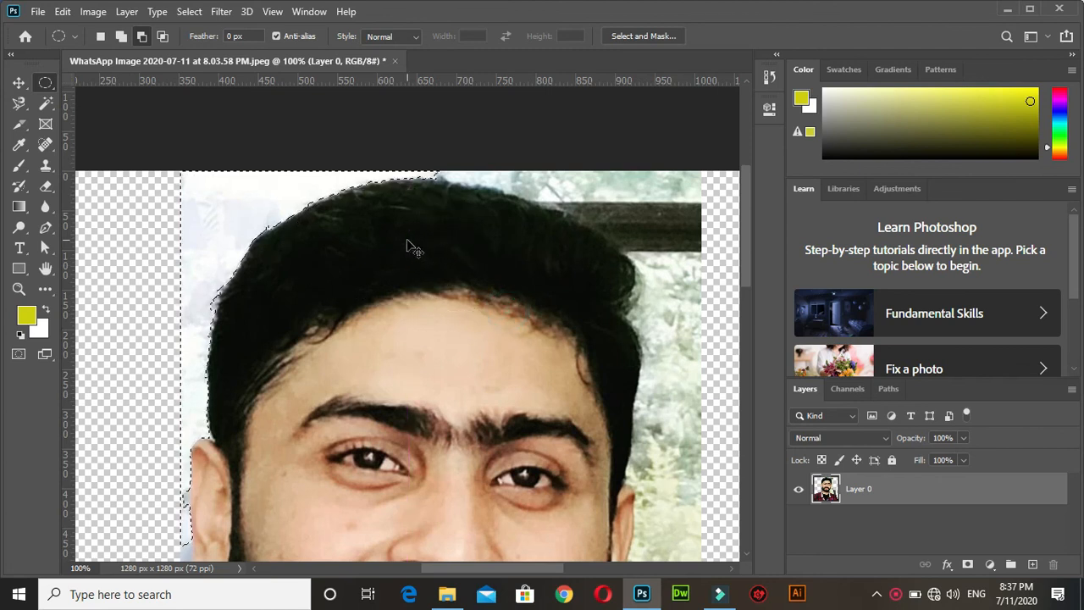
pyautogui.moveTo(480, 265); pyautogui.dragTo(331, 179)
pyautogui.moveTo(438, 324); pyautogui.dragTo(259, 204)
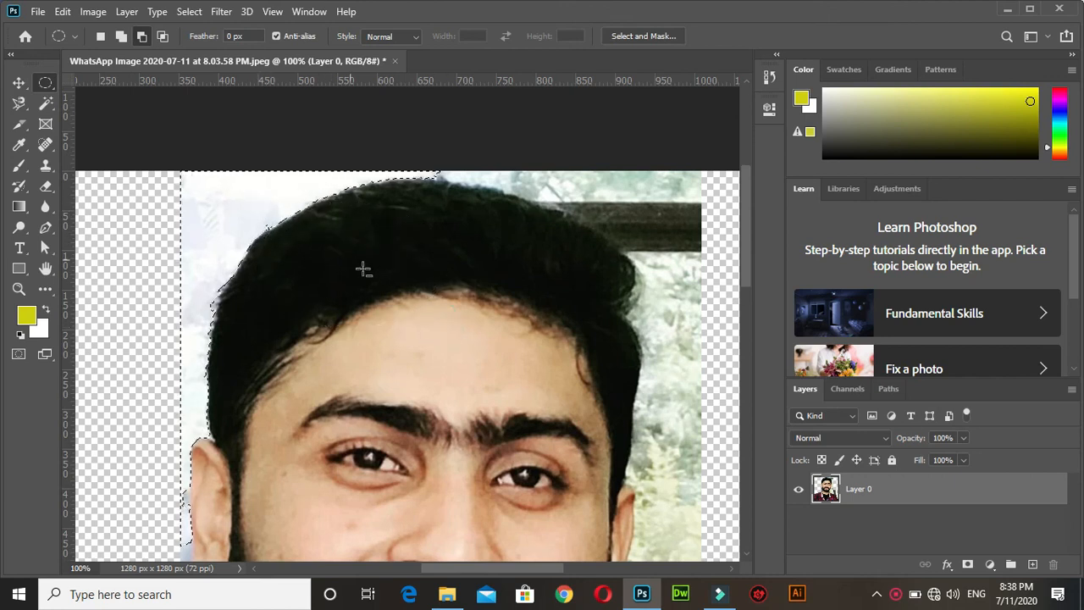
pyautogui.moveTo(280, 449); pyautogui.dragTo(208, 280)
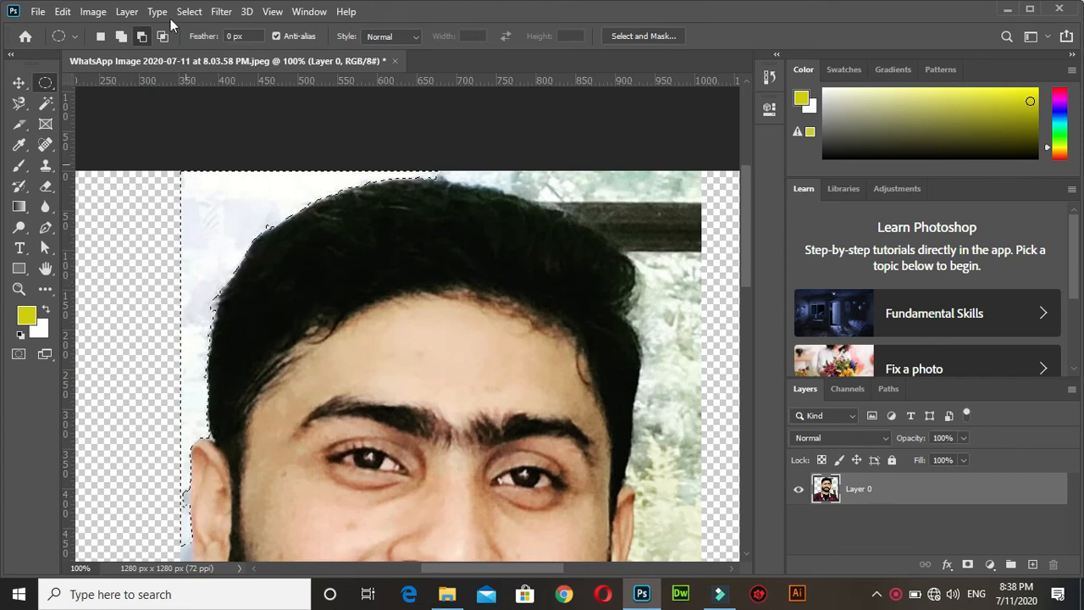
# Add two elliptical areas beside the head's left side to the selection and delete the selected background.
pyautogui.click(121, 36)
pyautogui.moveTo(102, 187); pyautogui.dragTo(210, 445)
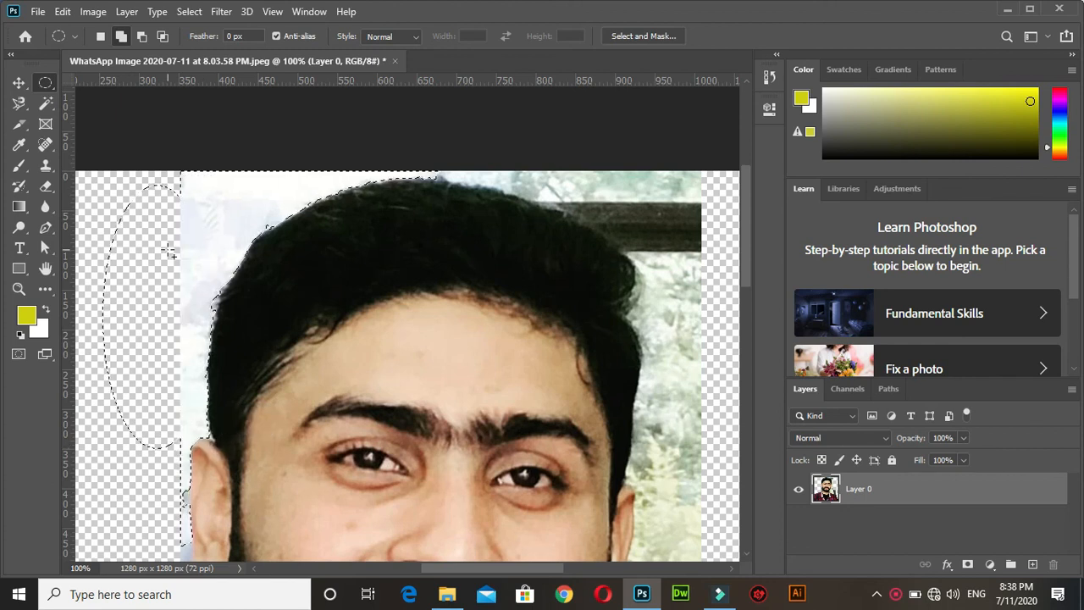
pyautogui.moveTo(108, 149); pyautogui.dragTo(228, 342)
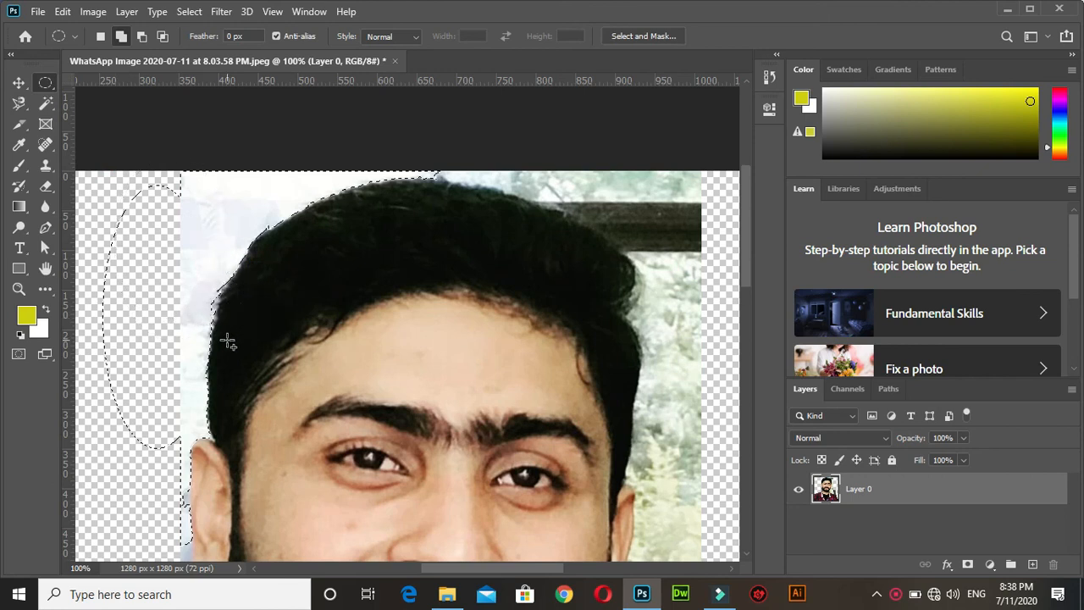
pyautogui.press('Delete')
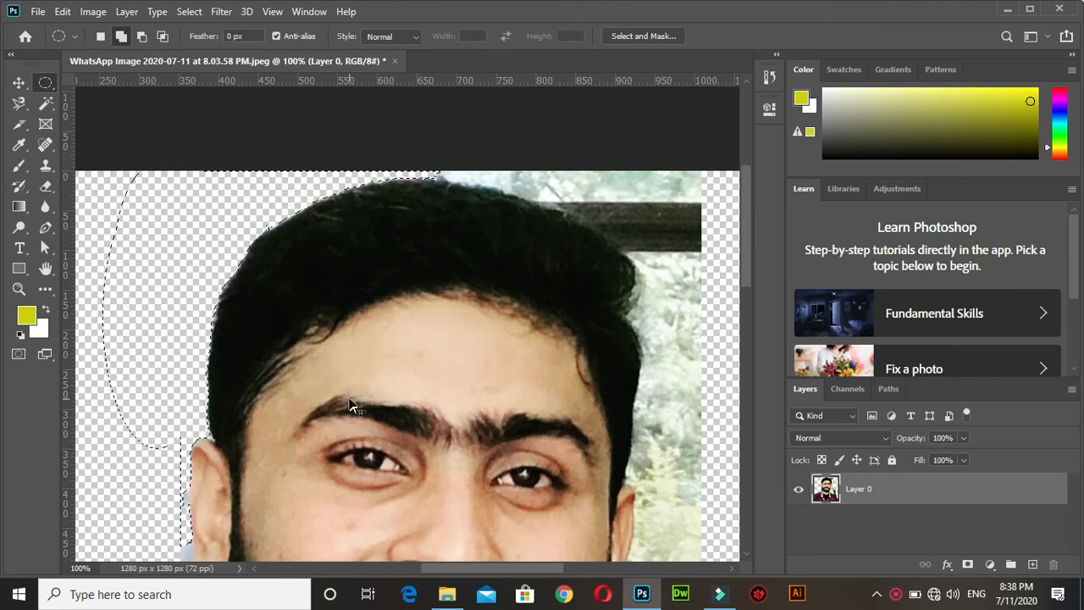
# Clear the active selection around the head and switch to the Rectangular Marquee tool.
pyautogui.scroll(-4, 349, 398)
pyautogui.hotkey('ctrl', 'd')
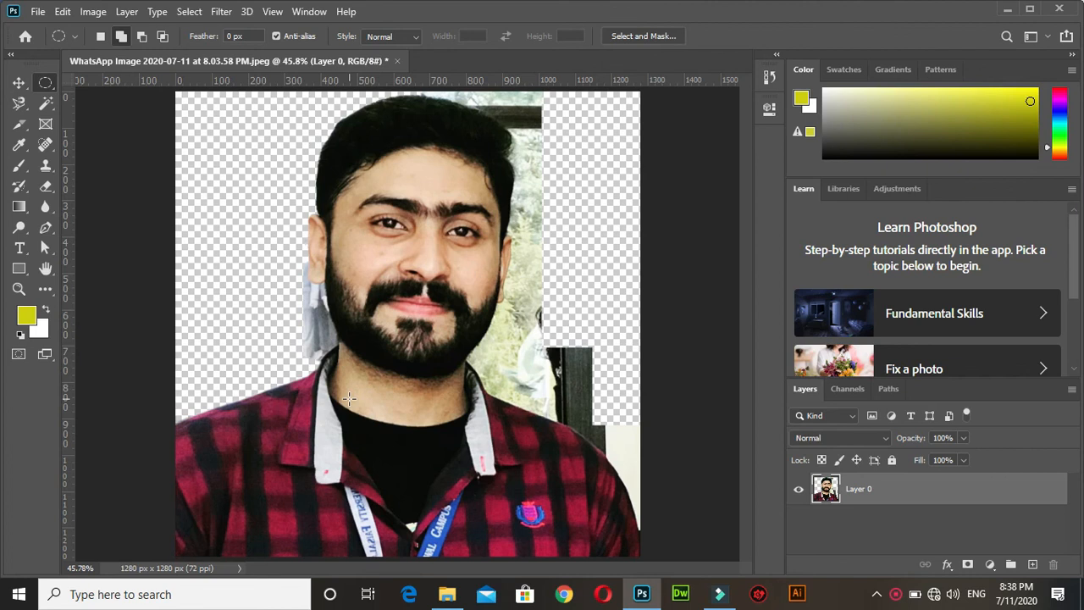
pyautogui.moveTo(305, 103); pyautogui.dragTo(343, 127)
pyautogui.hotkey('shift', 'Right')
pyautogui.hotkey('ctrl', 'd')
pyautogui.hotkey('ctrl', '-')
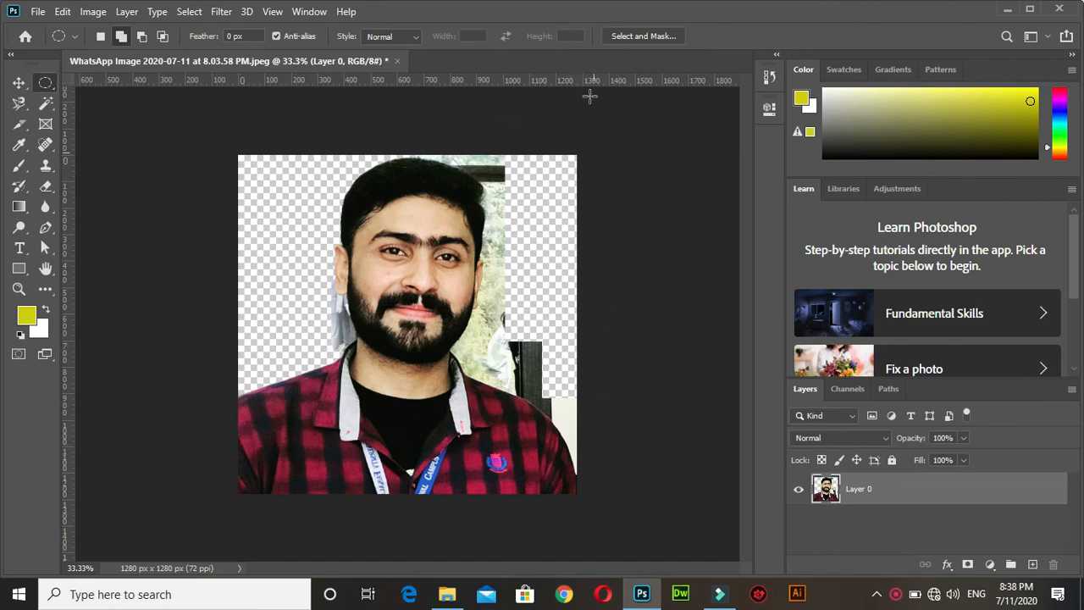
pyautogui.rightClick(46, 84)
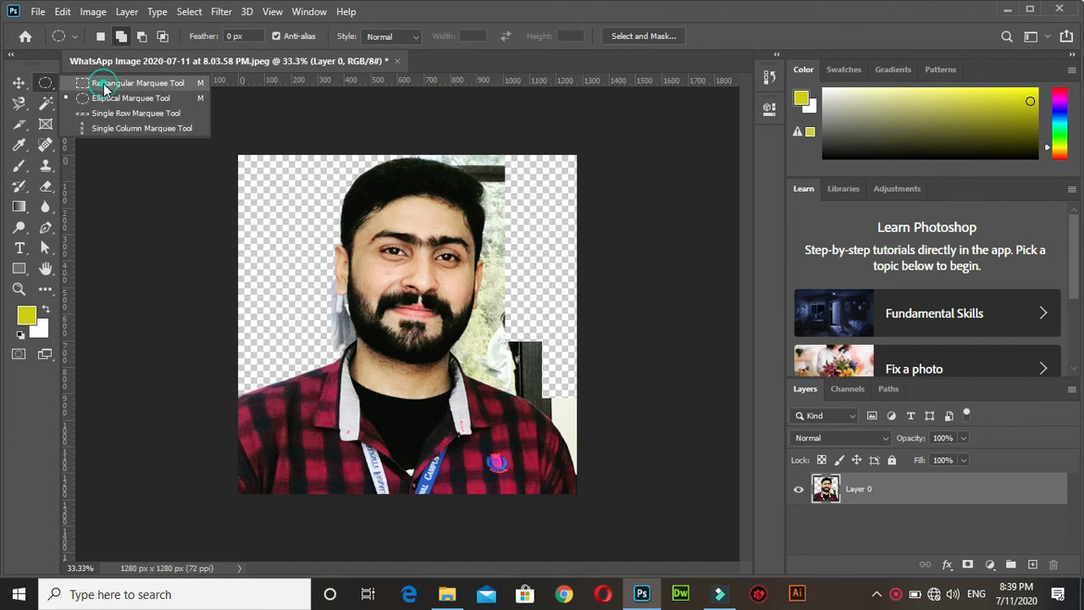
pyautogui.click(105, 86)
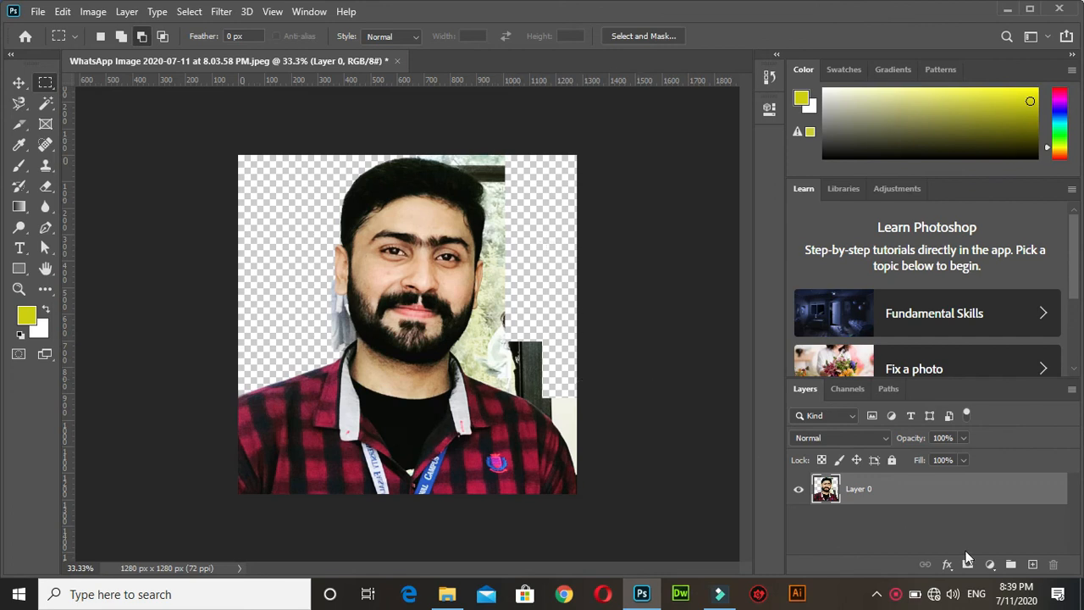
# Add a new layer filled with black and place it beneath the portrait layer.
pyautogui.click(1032, 564)
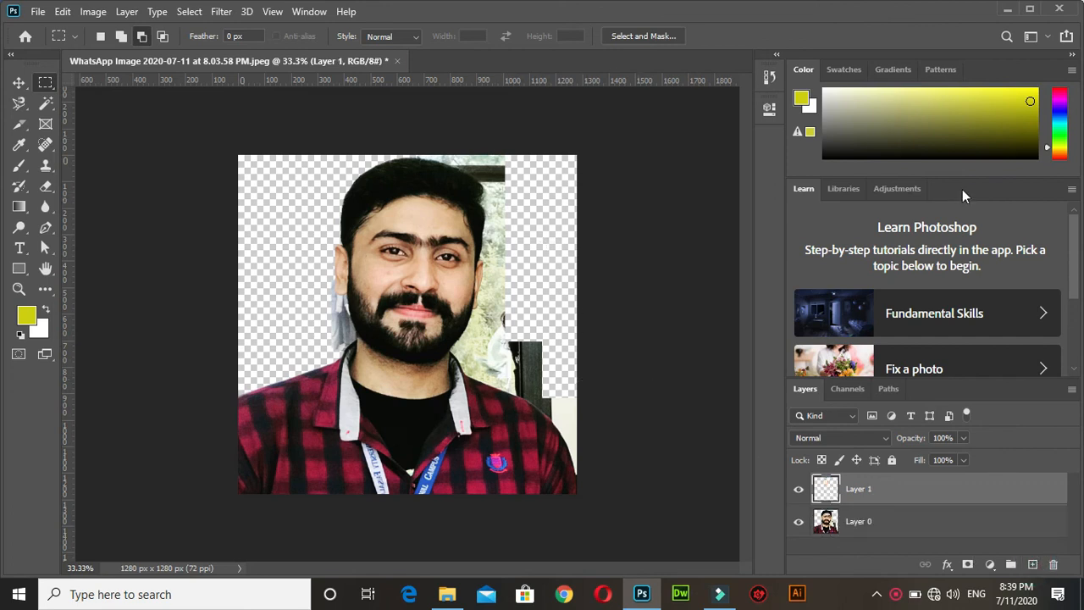
pyautogui.moveTo(860, 106); pyautogui.dragTo(805, 168)
pyautogui.hotkey('alt', 'BackSpace')
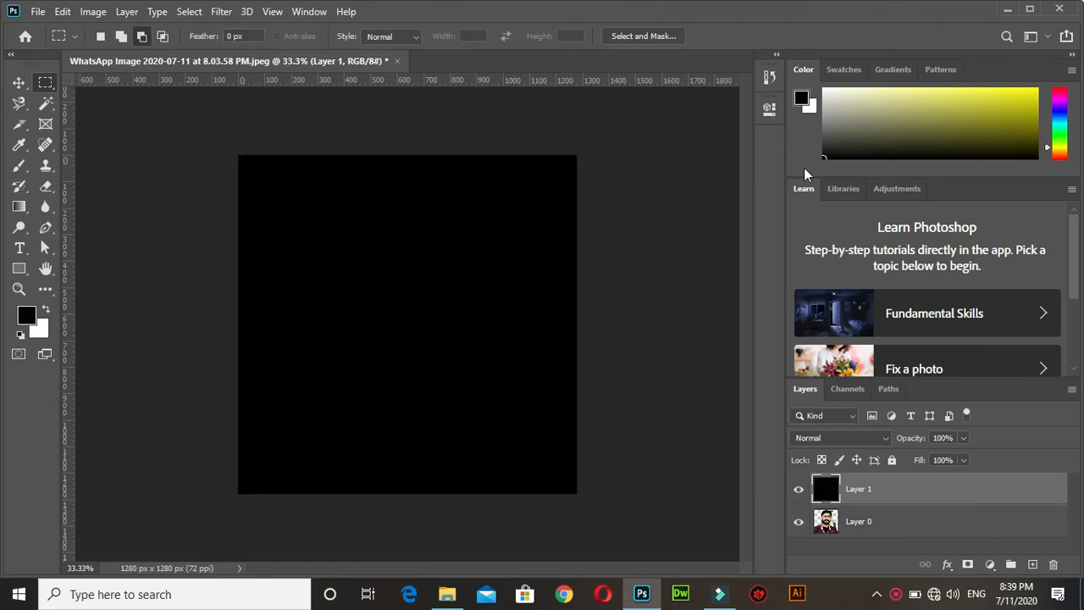
pyautogui.moveTo(862, 507); pyautogui.dragTo(862, 553)
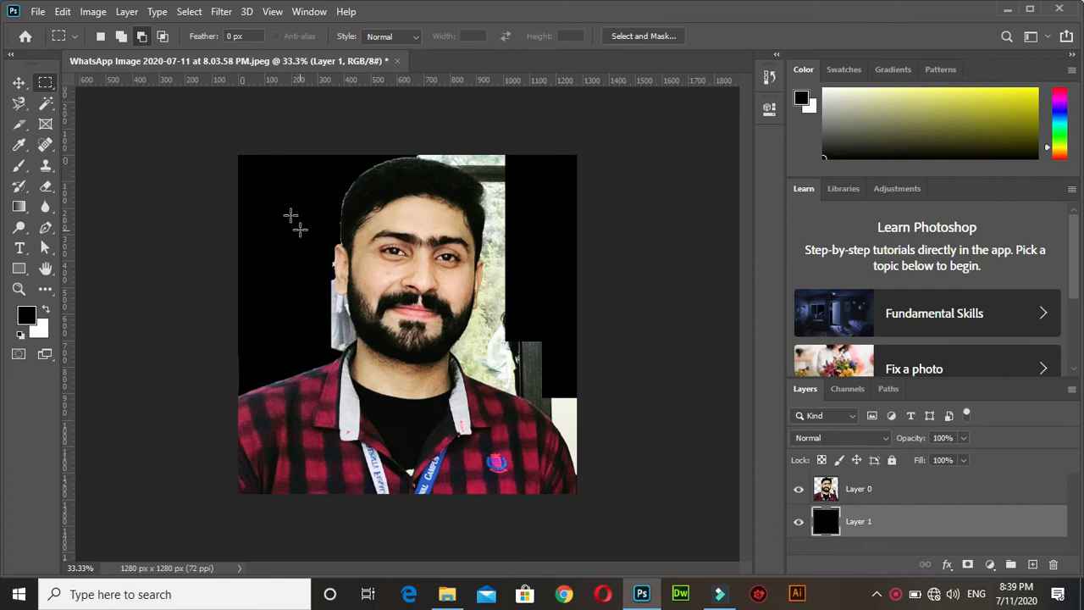
# Try to delete a rectangular area beside the ear from the black layer, and make the portrait layer active.
pyautogui.moveTo(293, 231); pyautogui.dragTo(335, 325)
pyautogui.press('Delete')
pyautogui.hotkey('ctrl', 'z')
pyautogui.click(858, 489)
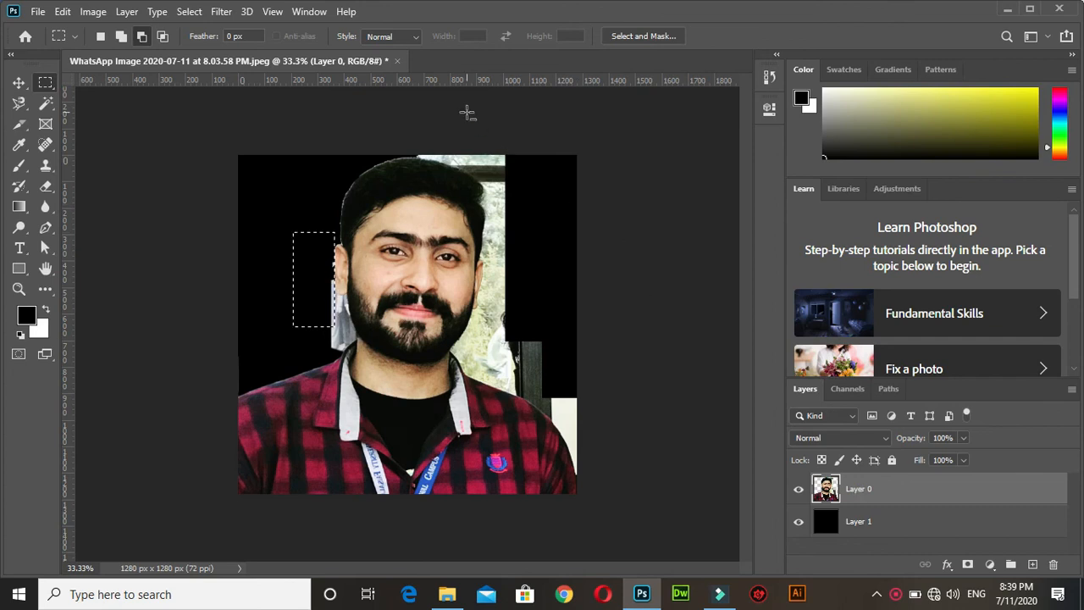
# Close the portrait document without saving its changes and minimize the Photoshop window.
pyautogui.click(398, 61)
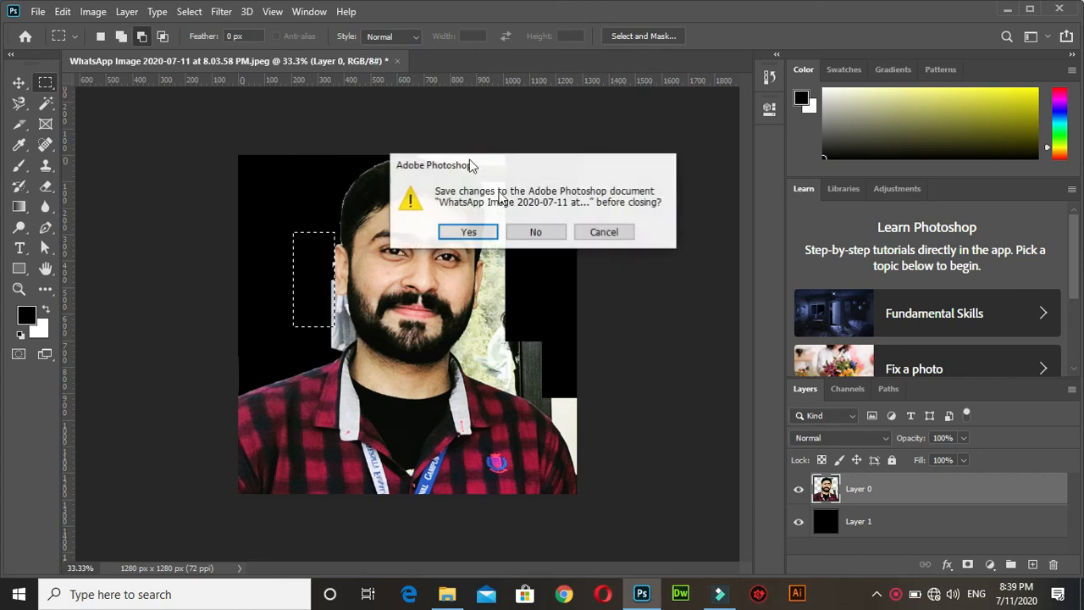
pyautogui.click(545, 233)
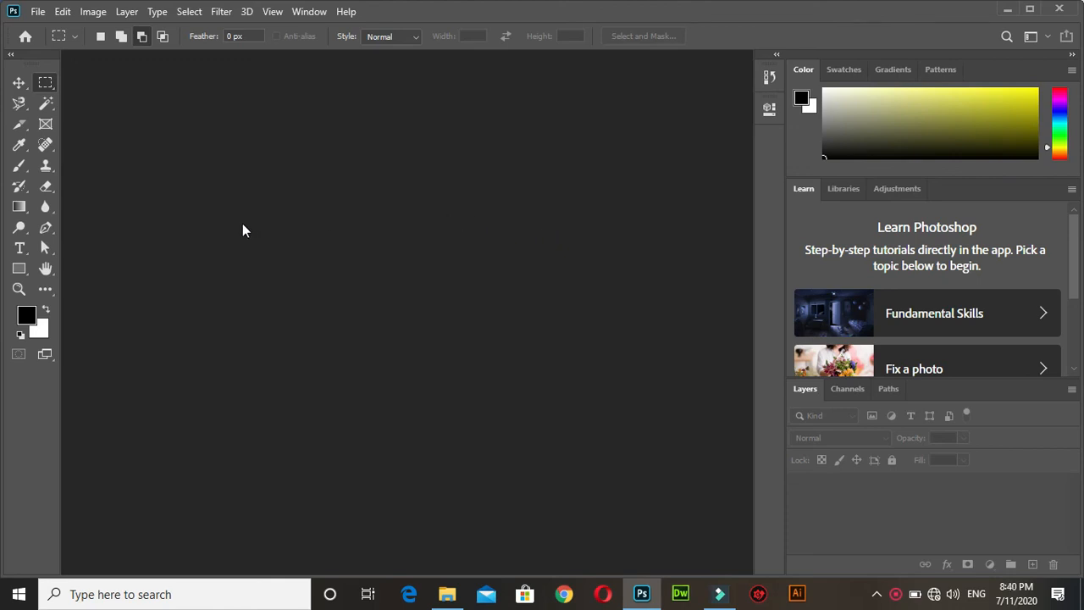
pyautogui.click(1007, 9)
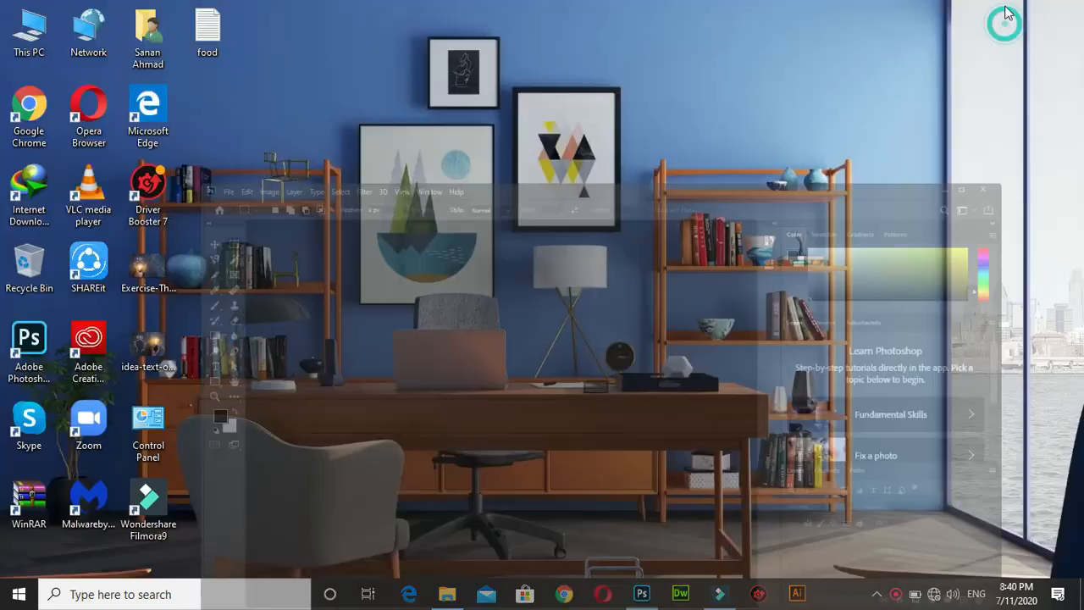